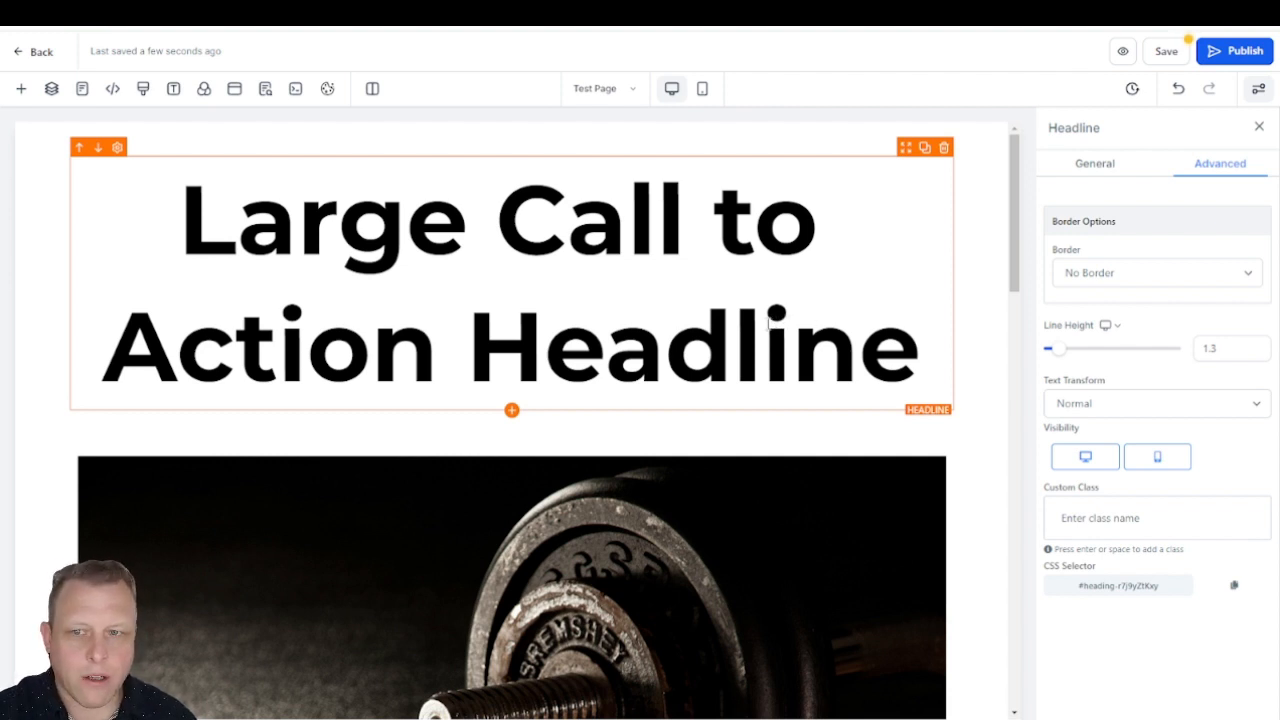
Step: Review the Claude conversation's CSS code for a blue-to-red gradient on the .mainheading class
drag(0, 255, 648, 88)
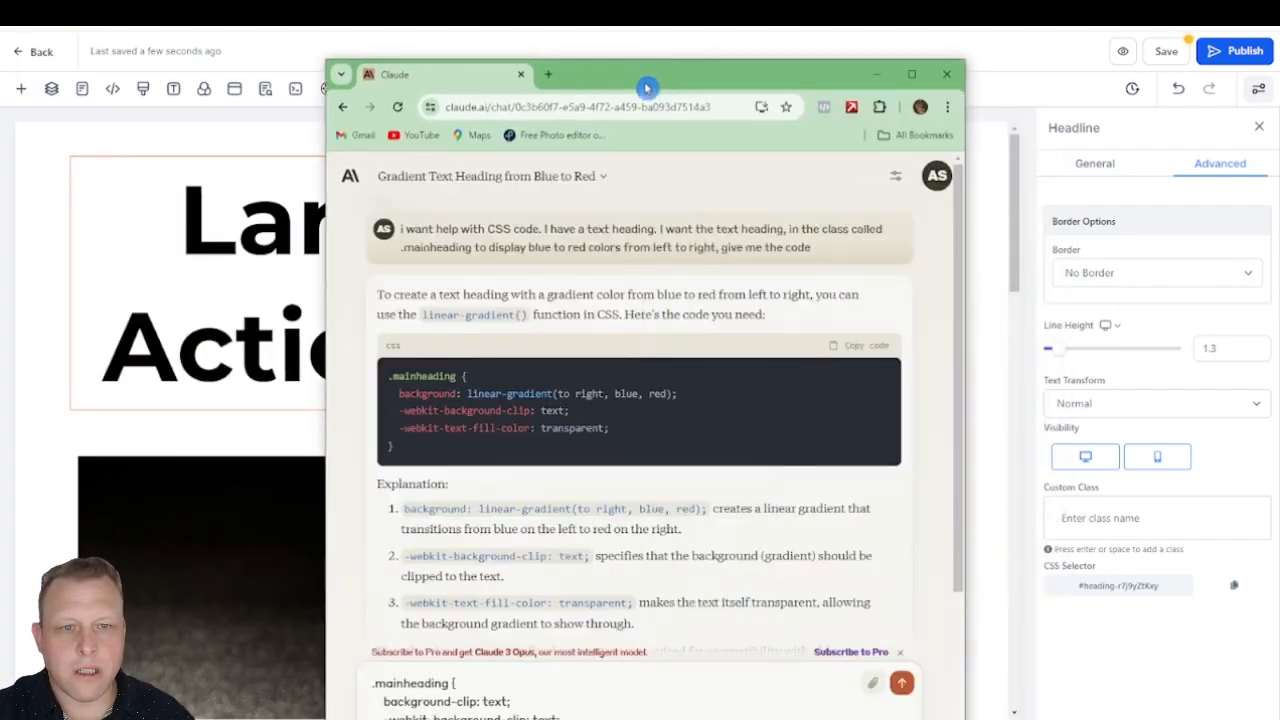
double_click(688, 77)
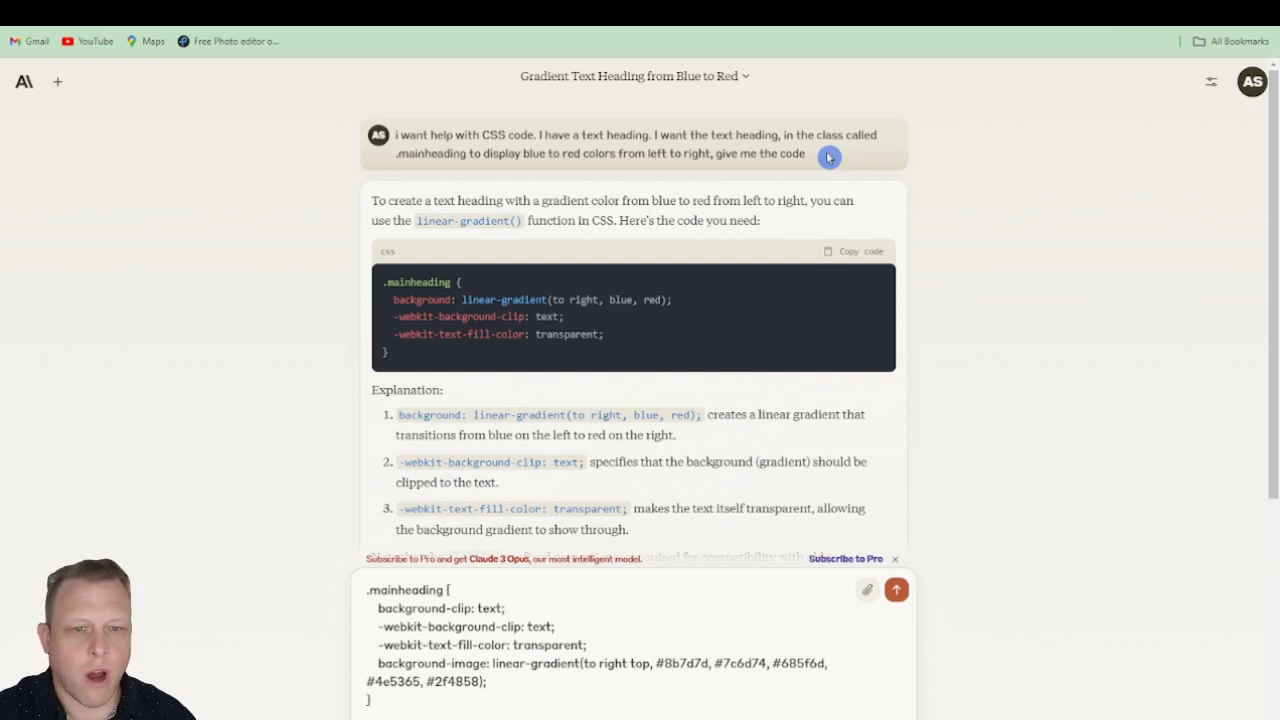
scroll(1060, 334, down, 1)
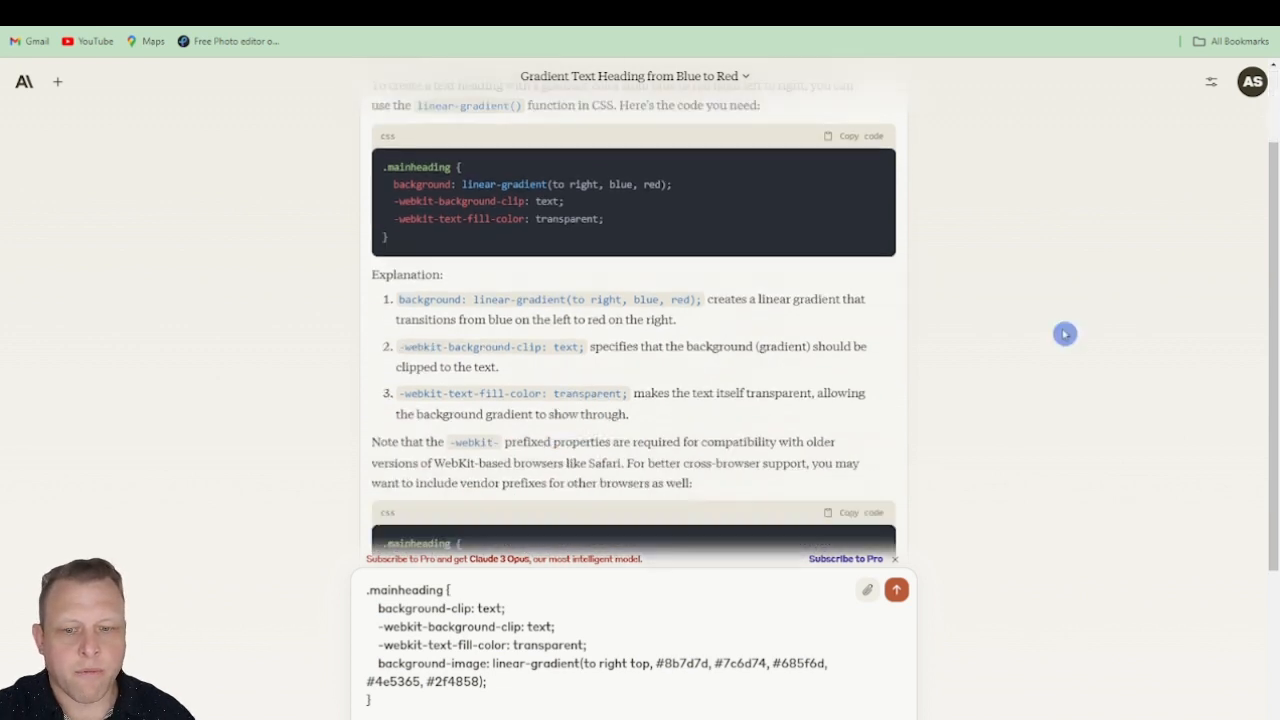
scroll(1060, 334, up, 1)
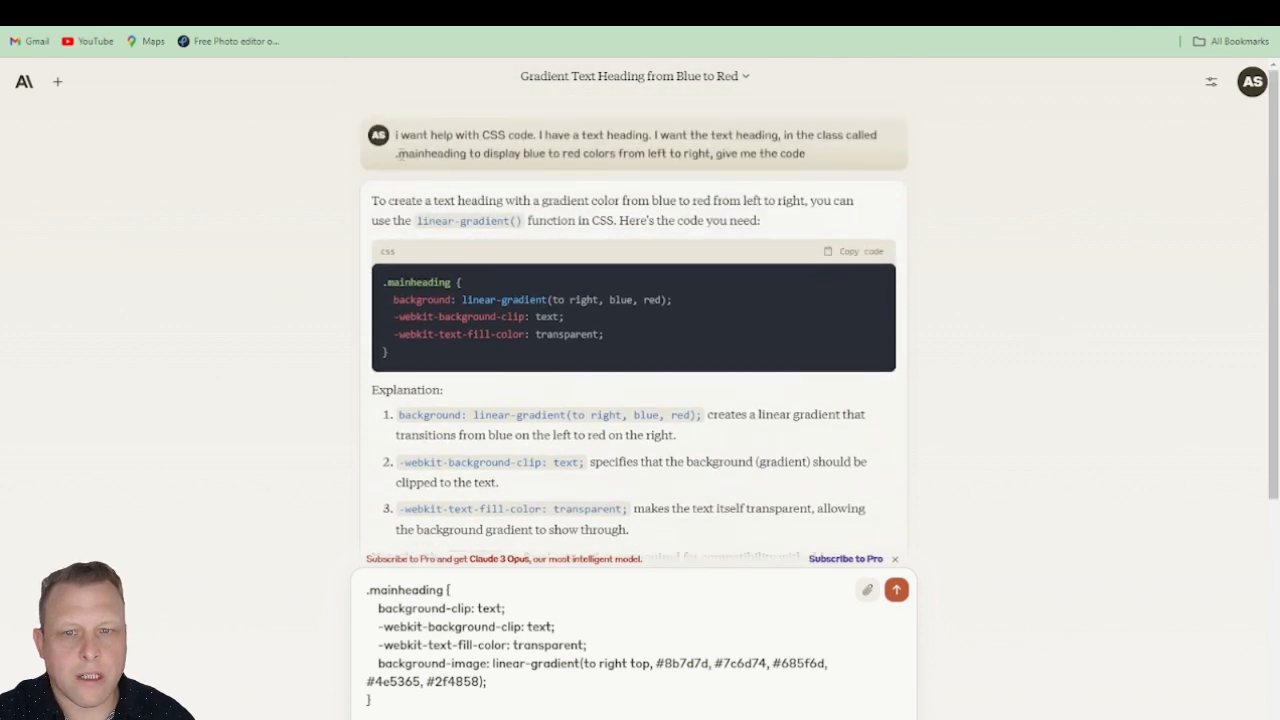
drag(397, 154, 463, 154)
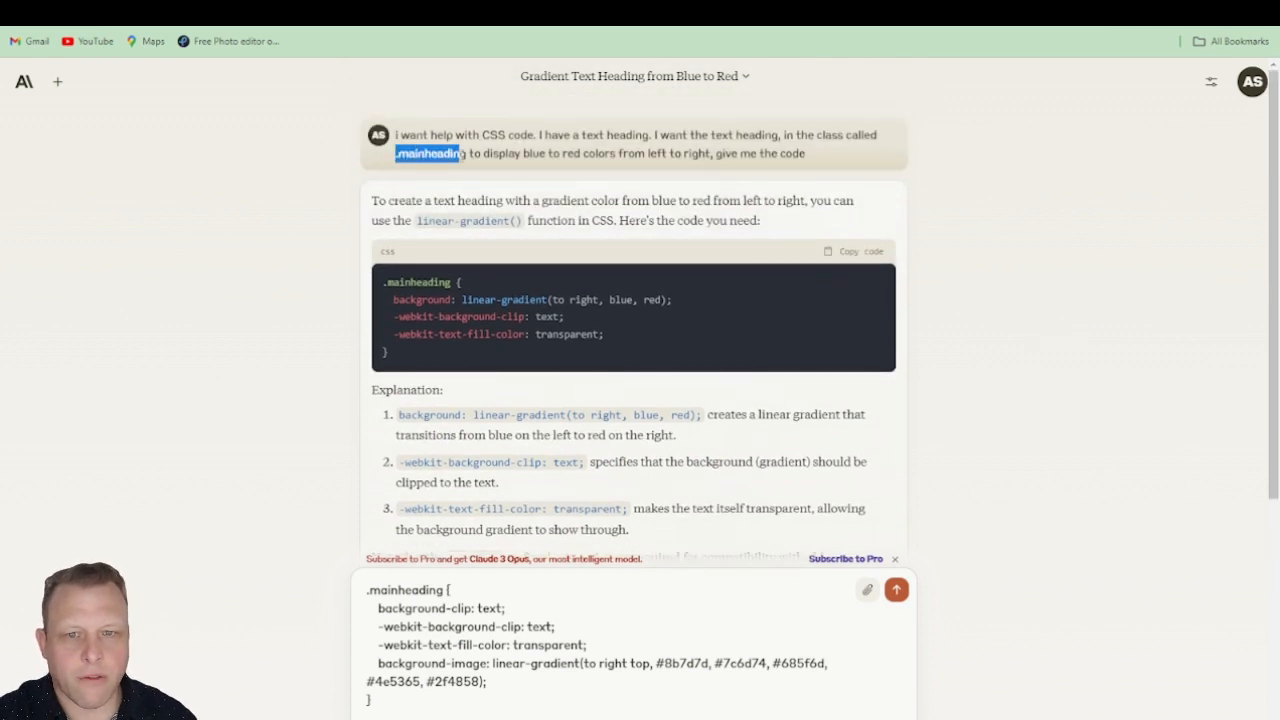
click(475, 153)
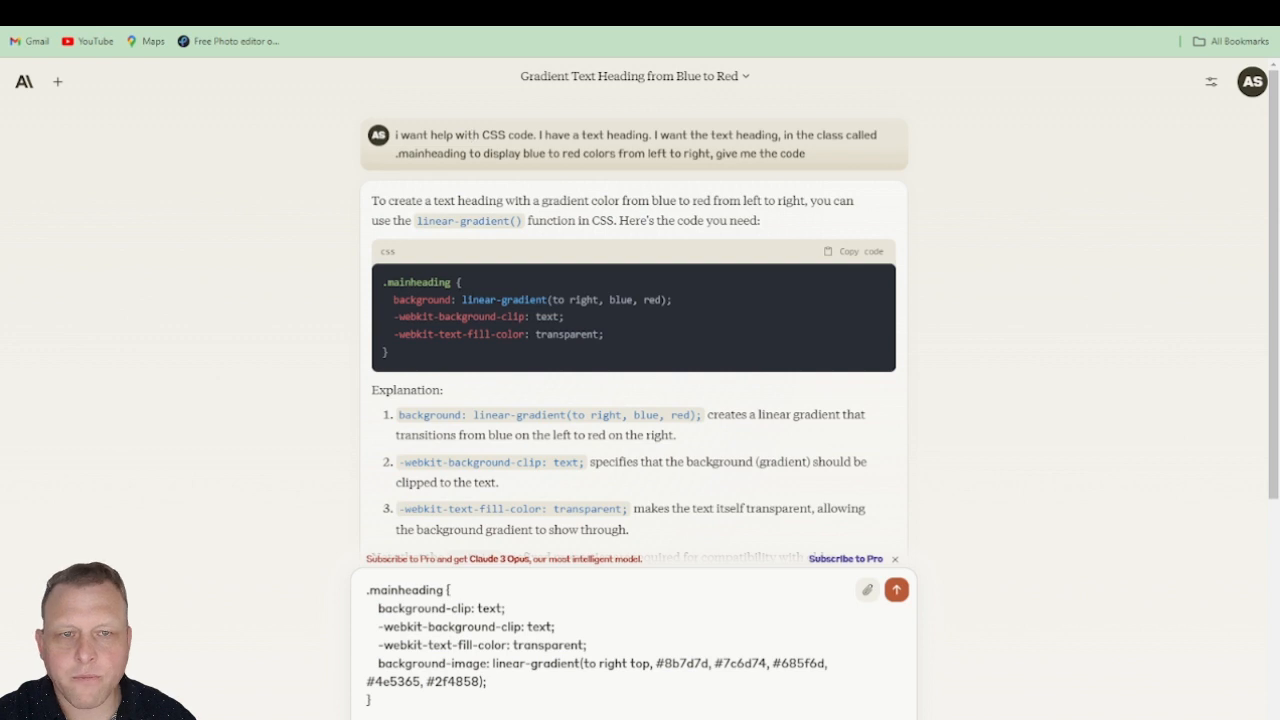
Step: Save the page's custom CSS giving .mainheading a left-to-right linear gradient from blue to red, clipped to transparent-filled text
mouse_move(600, 5)
mouse_down()
mouse_move(604, 30)
mouse_move(604, 2)
mouse_up()
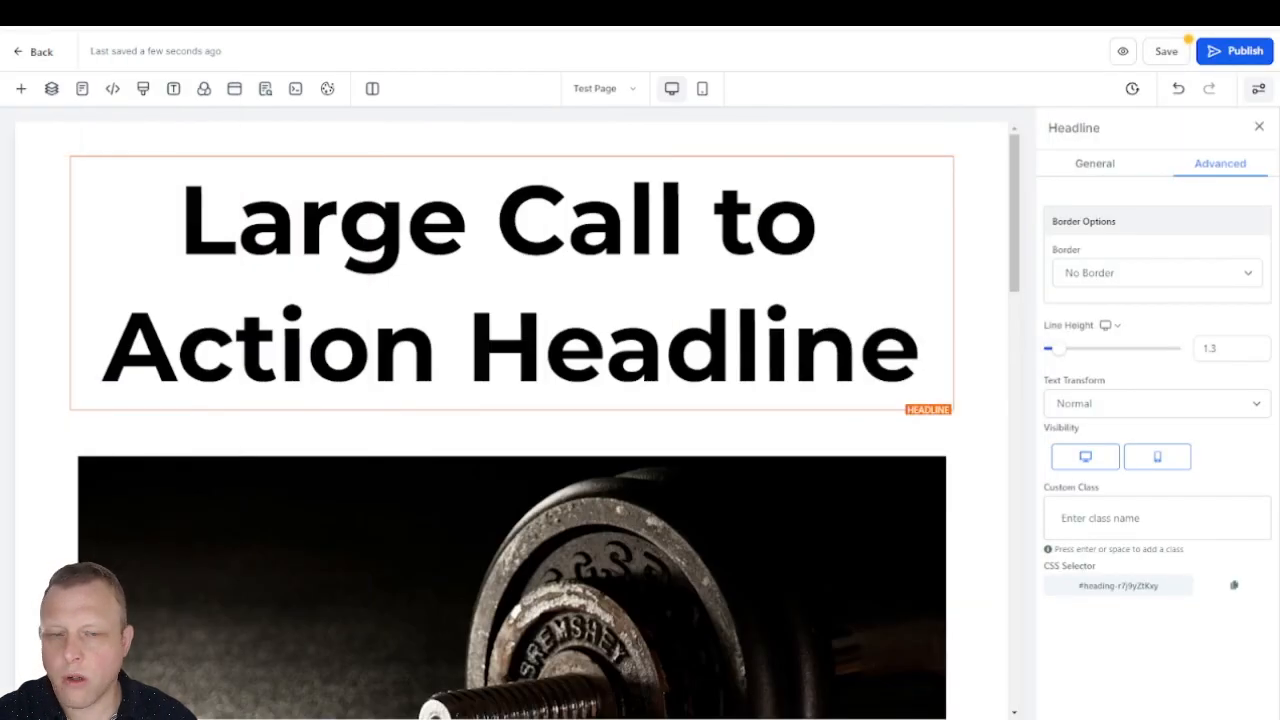
click(143, 89)
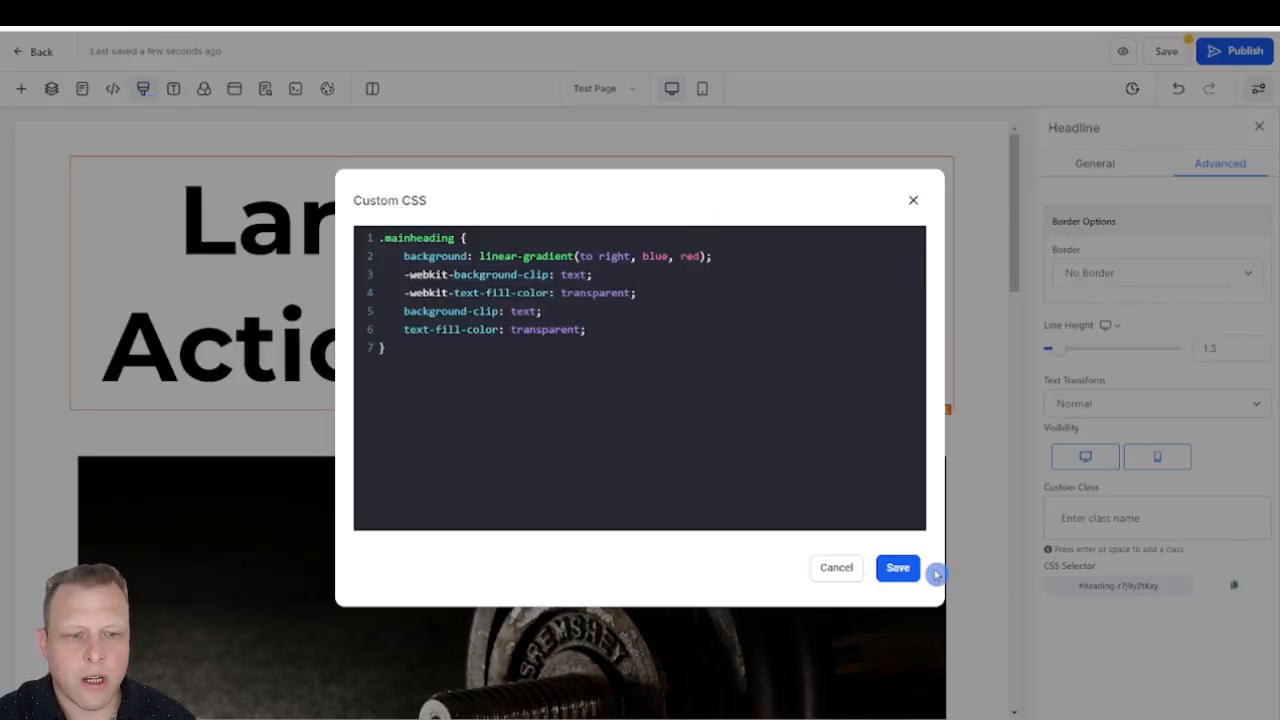
click(898, 568)
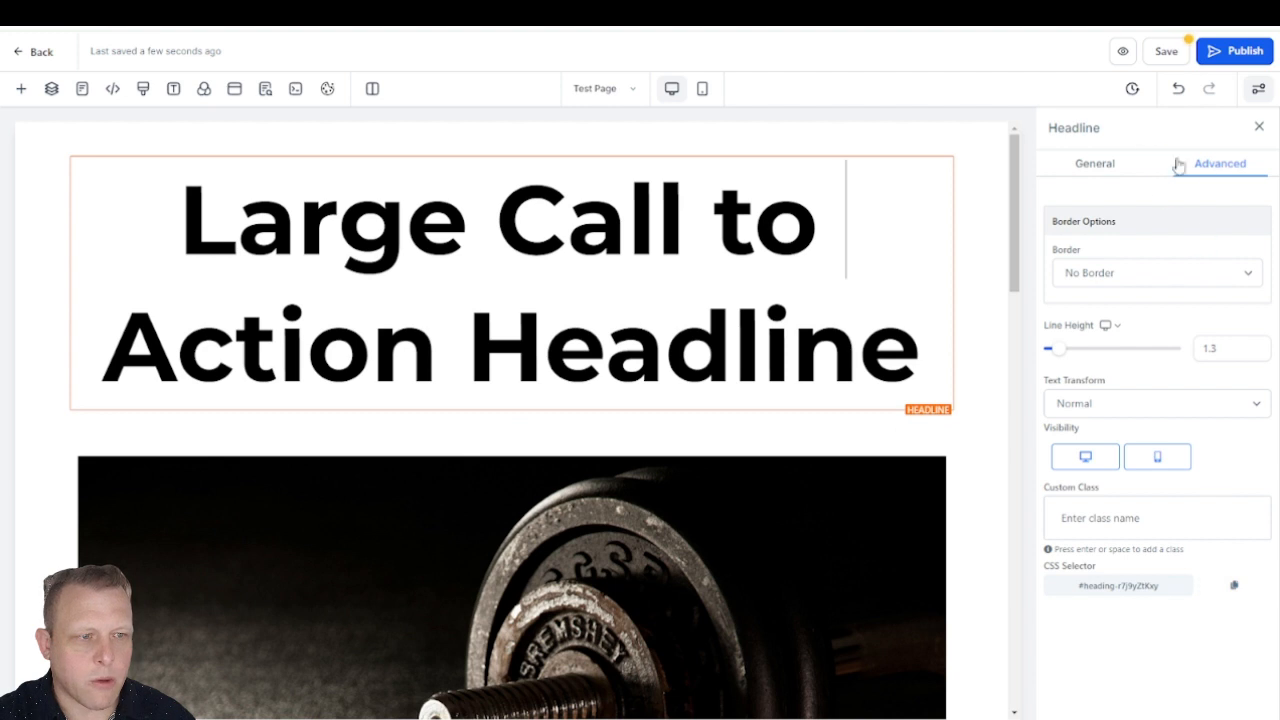
Step: Add the custom class mainheading to the large call to action headline
click(1143, 521)
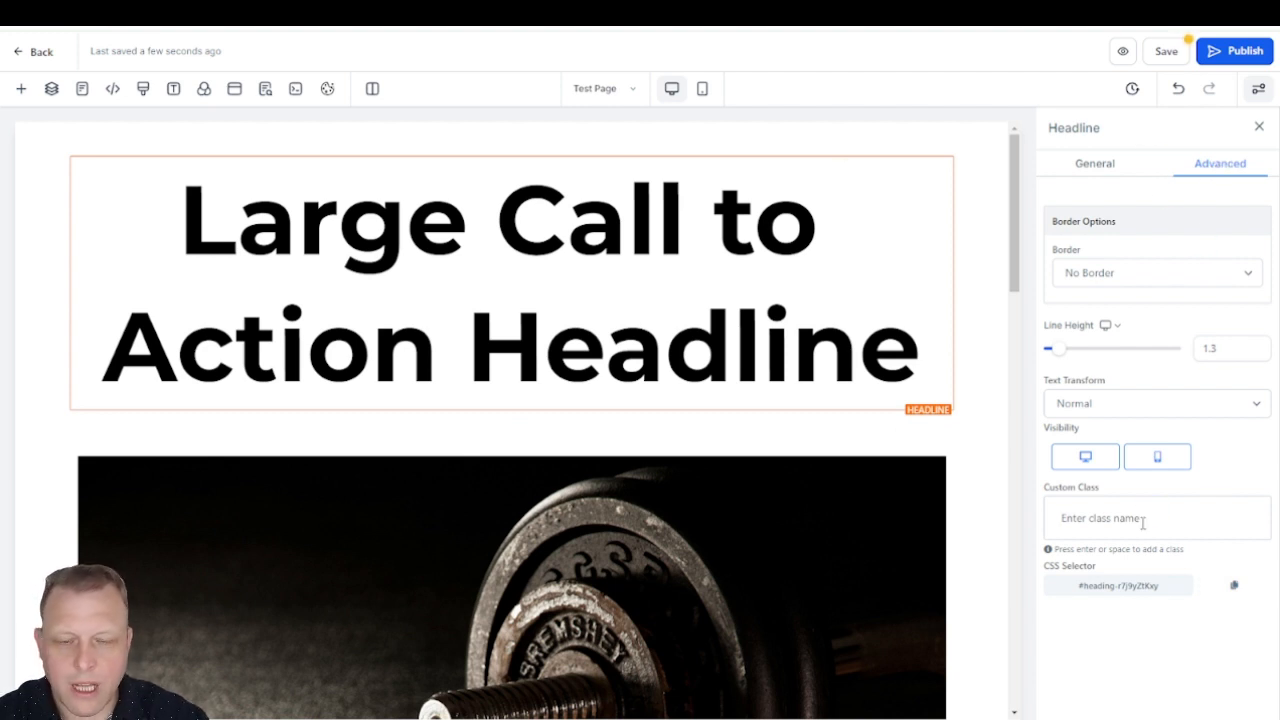
text(ma)
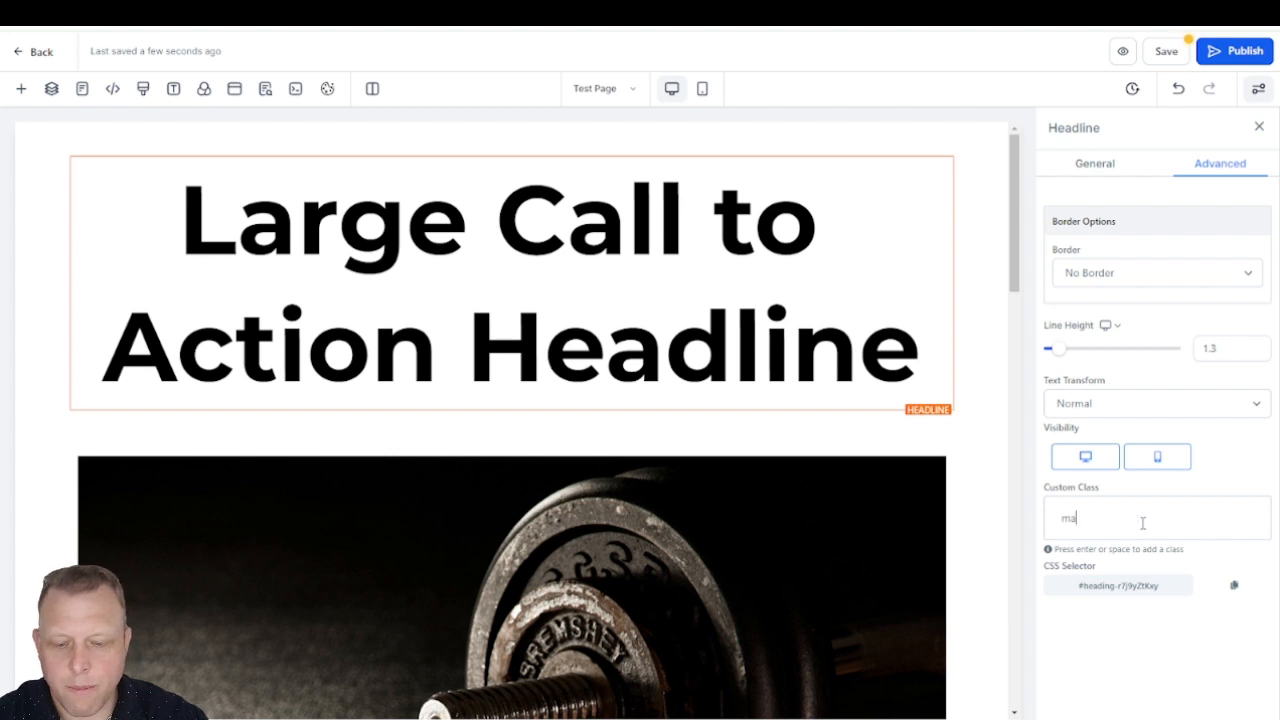
text(inheading)
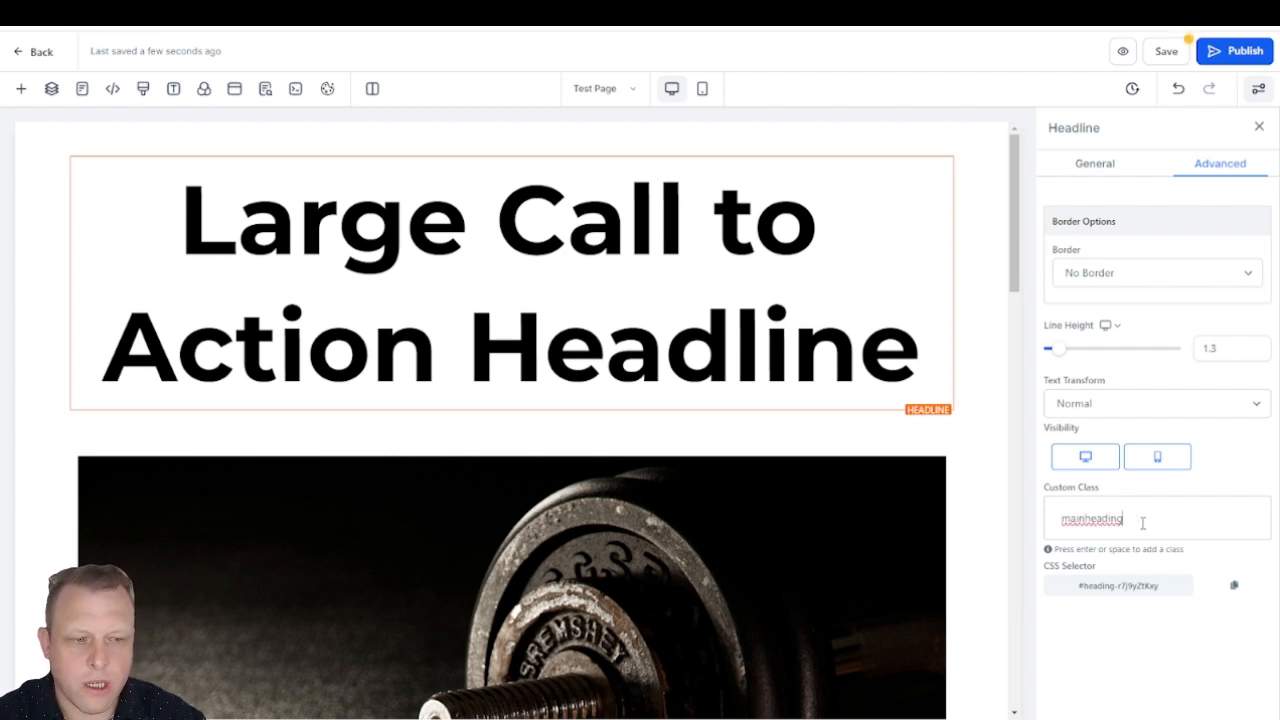
key(Return)
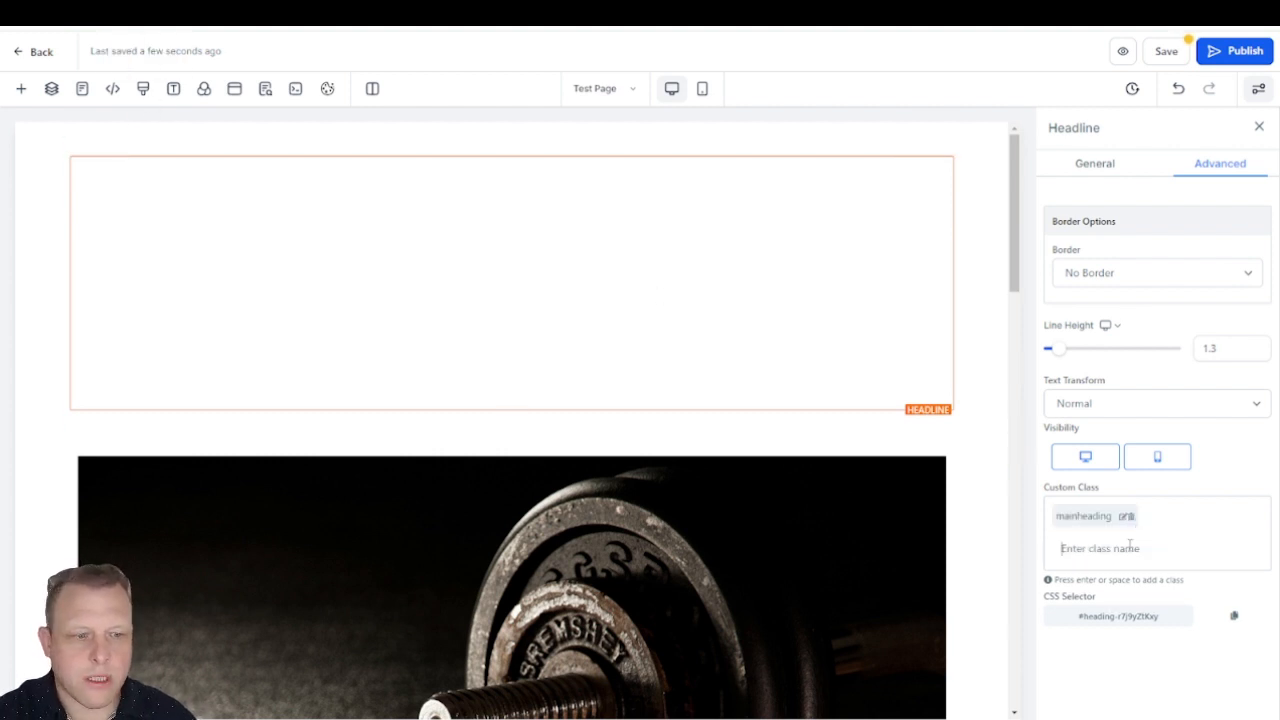
Step: Check the .mainheading rule in the custom CSS and save the page
click(143, 88)
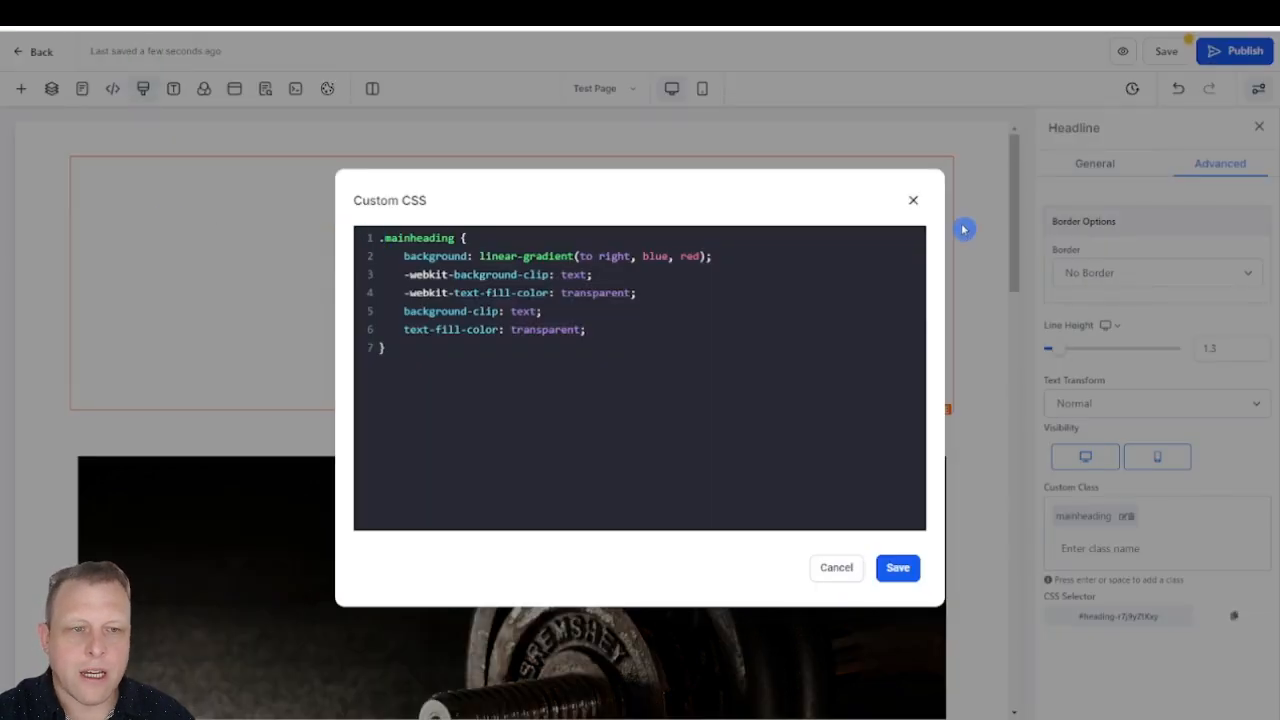
click(913, 202)
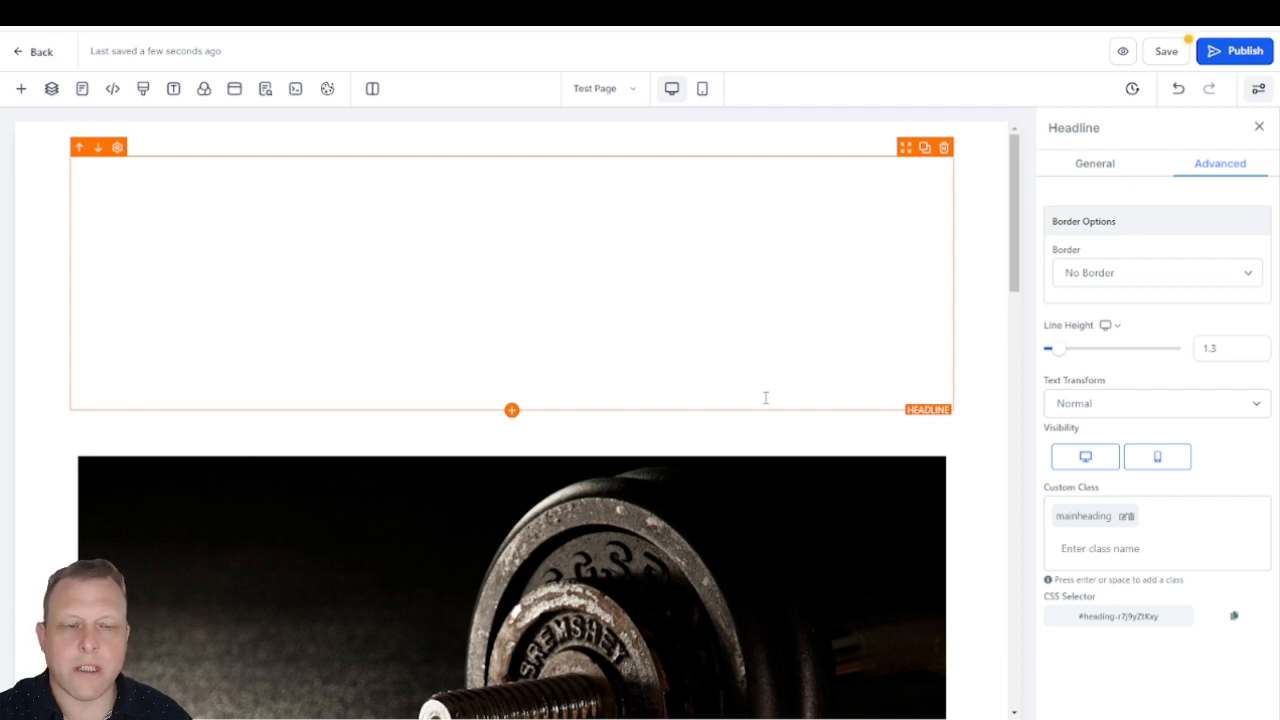
click(1165, 53)
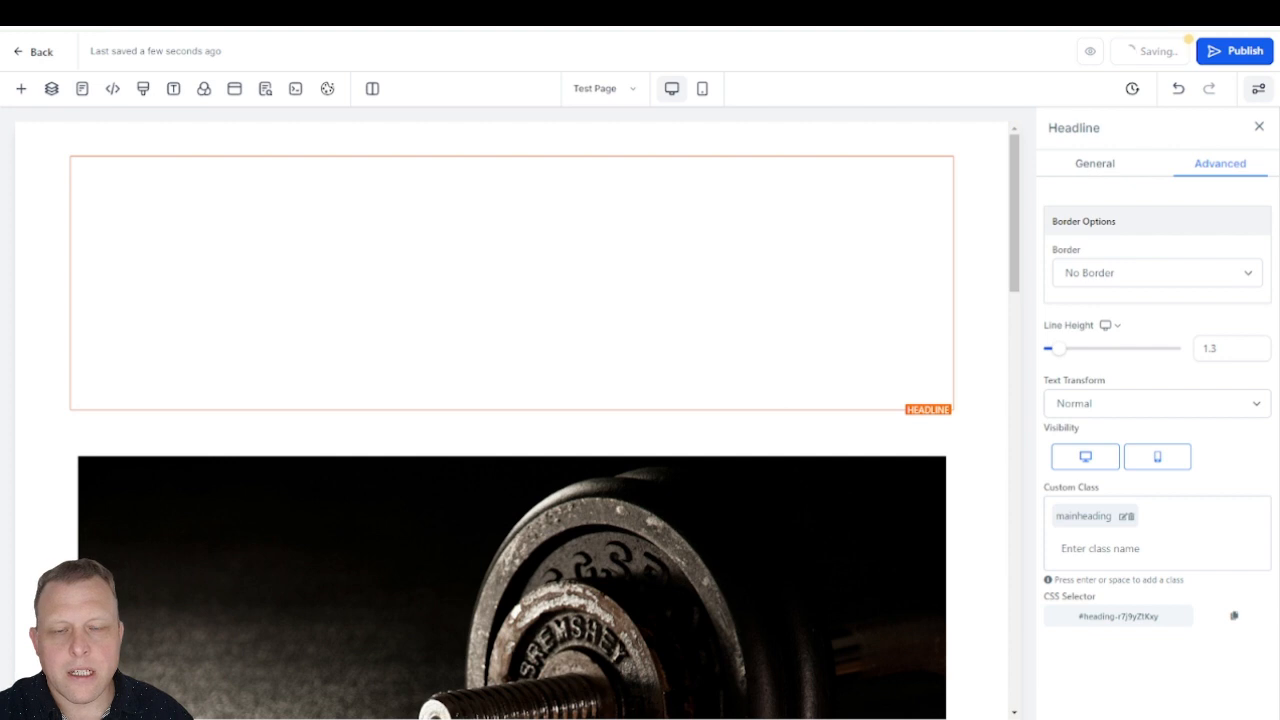
Step: Switch to ColorSpace and generate a left-to-right CSS gradient from #05371F to #4008C0
click(275, 10)
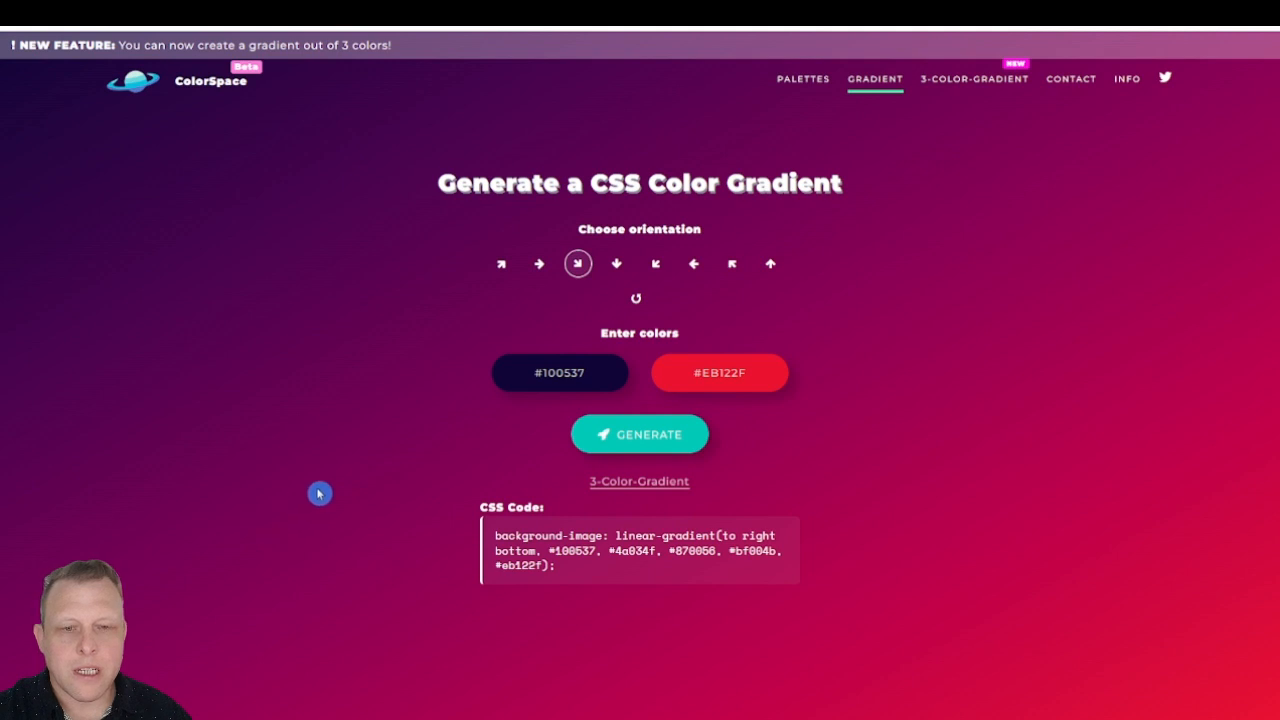
click(564, 372)
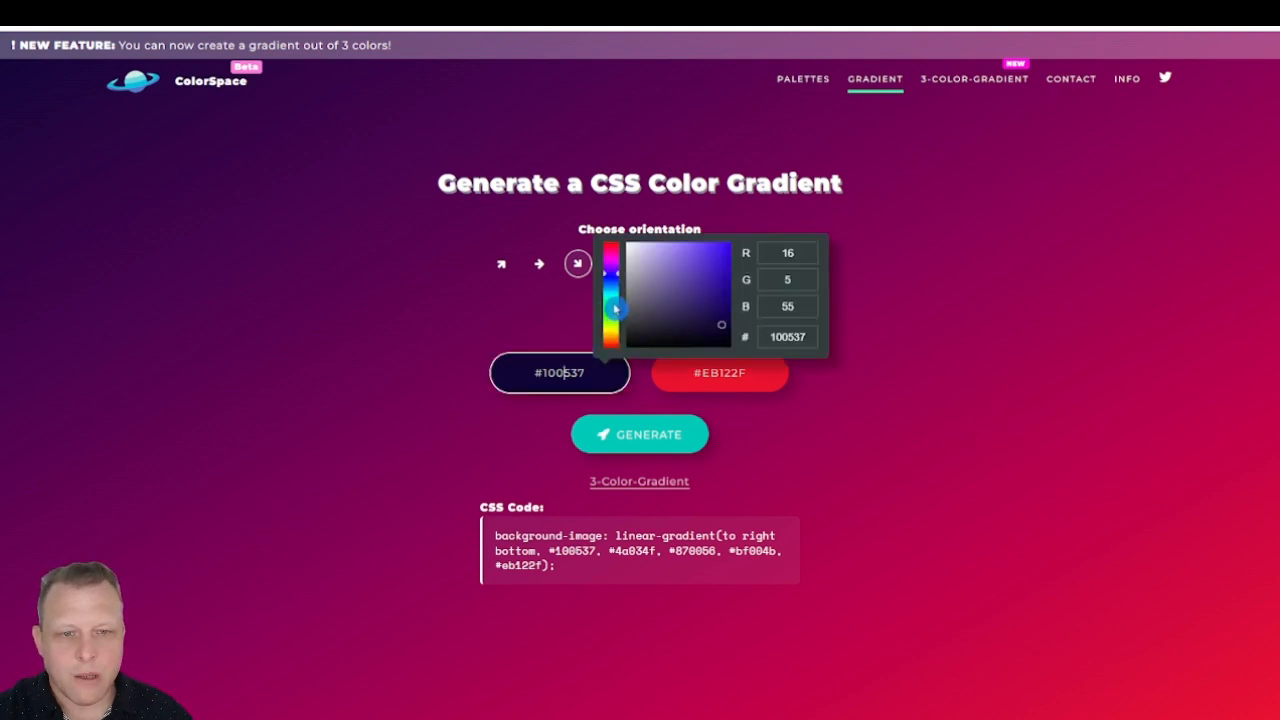
click(612, 302)
click(707, 373)
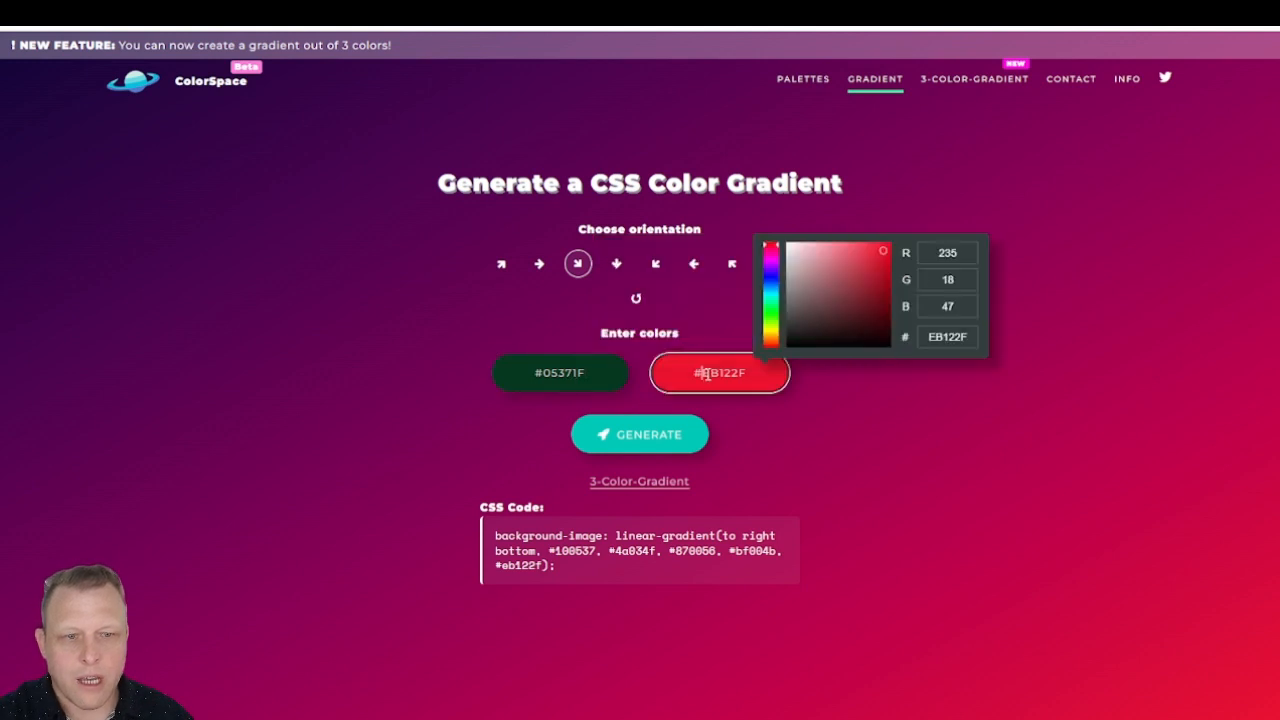
click(775, 278)
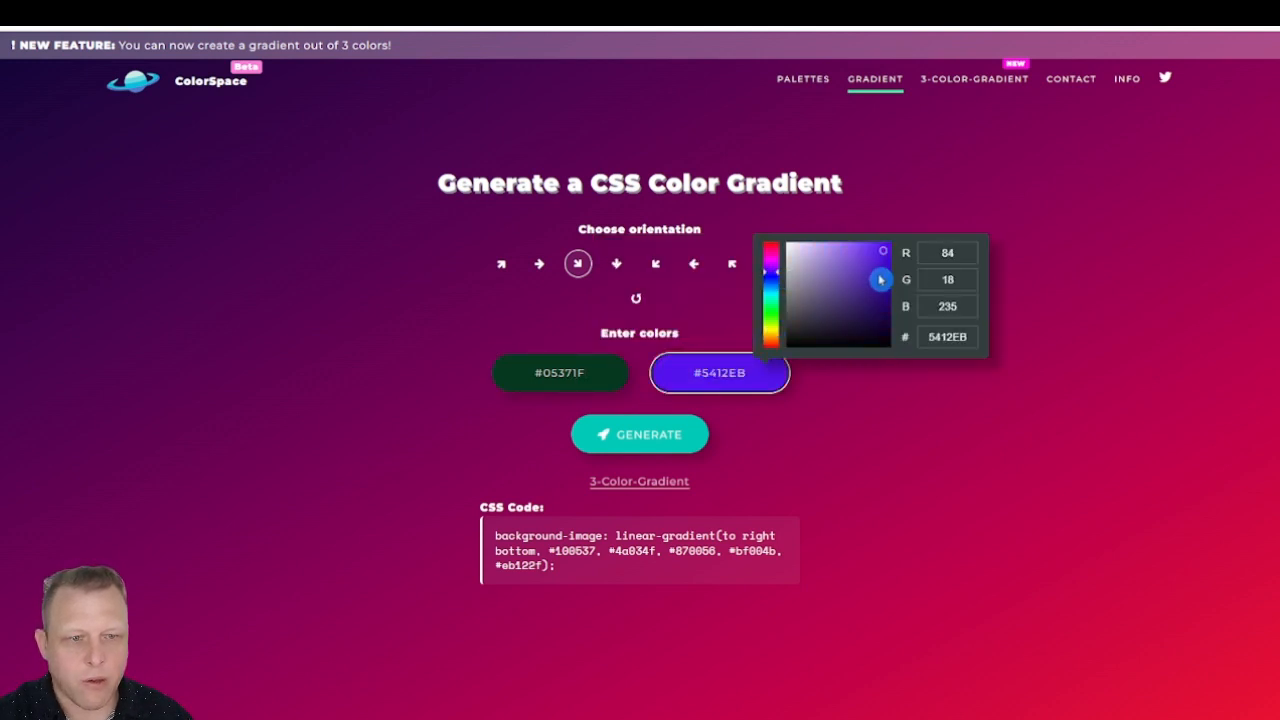
click(886, 280)
click(885, 463)
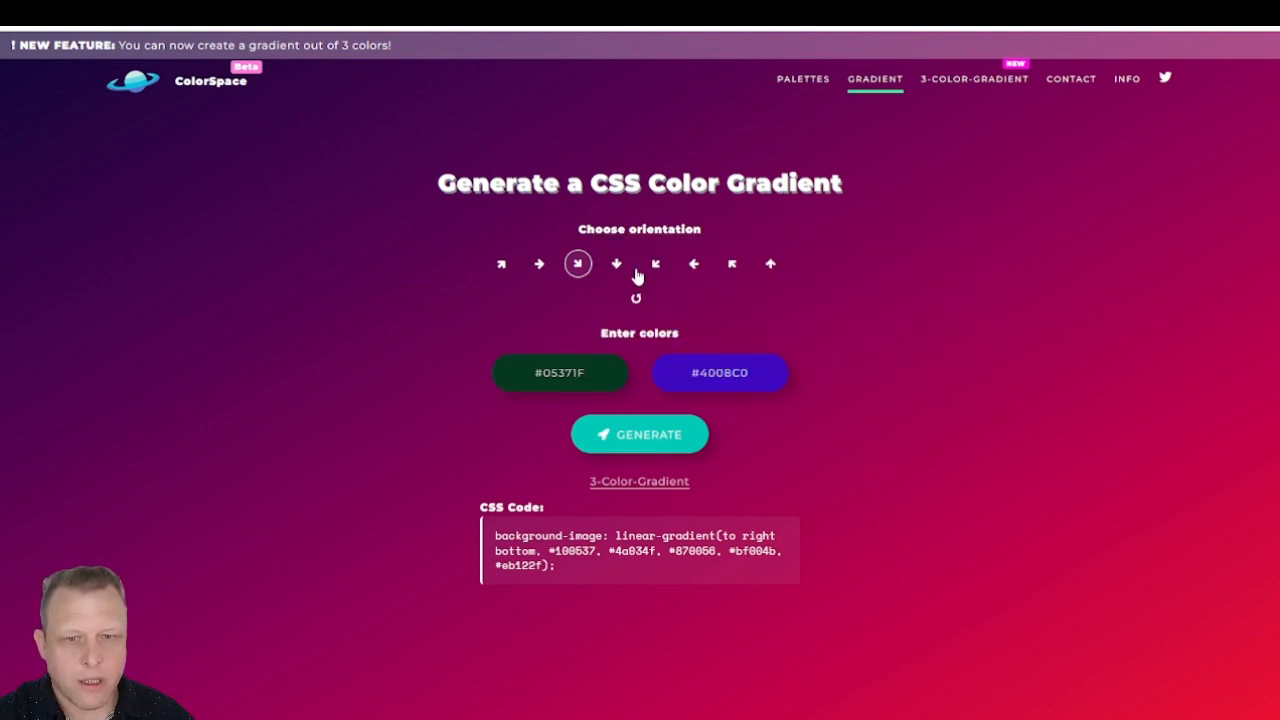
click(539, 264)
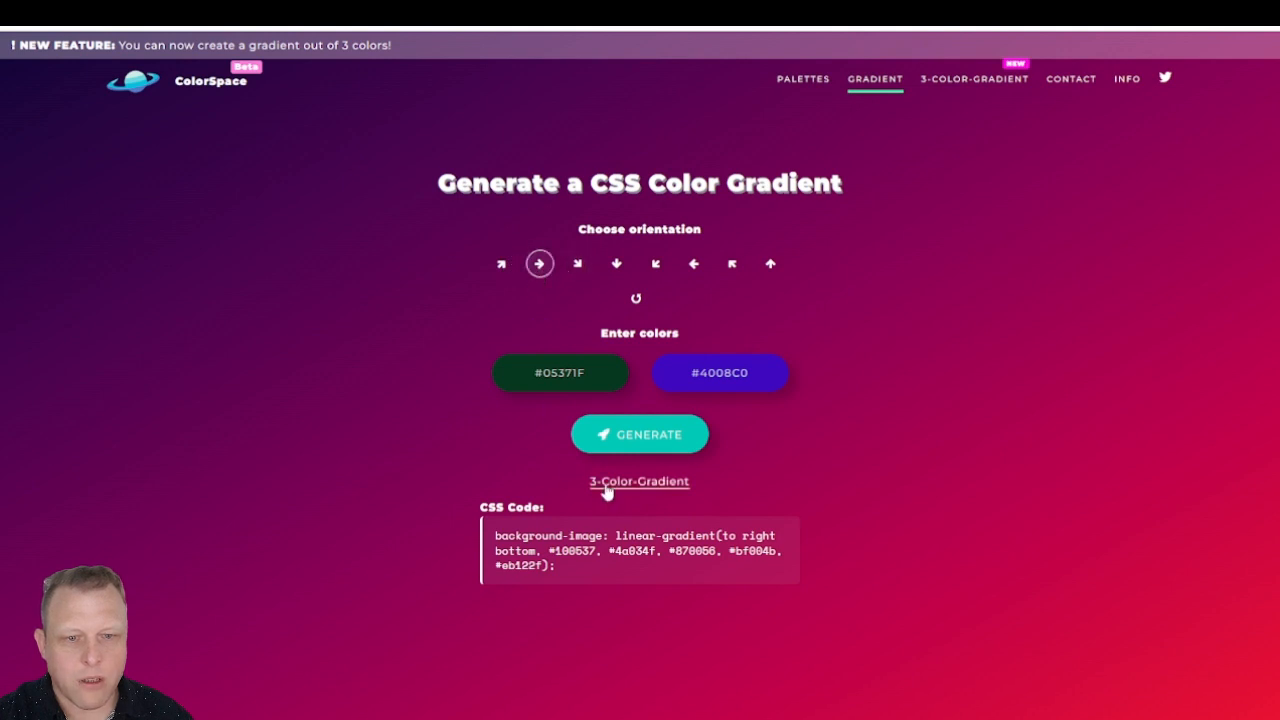
click(640, 434)
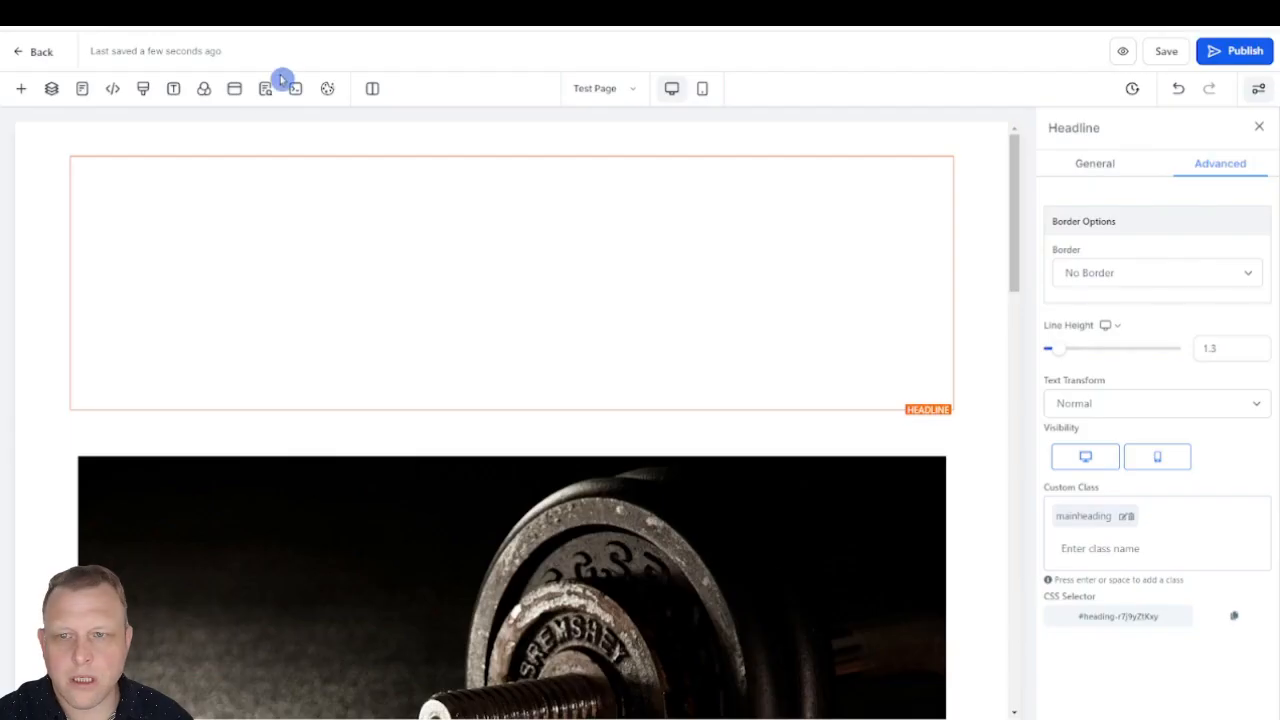
Step: Look over the page preview with the gradient headline and the custom CSS, leaving the code as it is
click(143, 88)
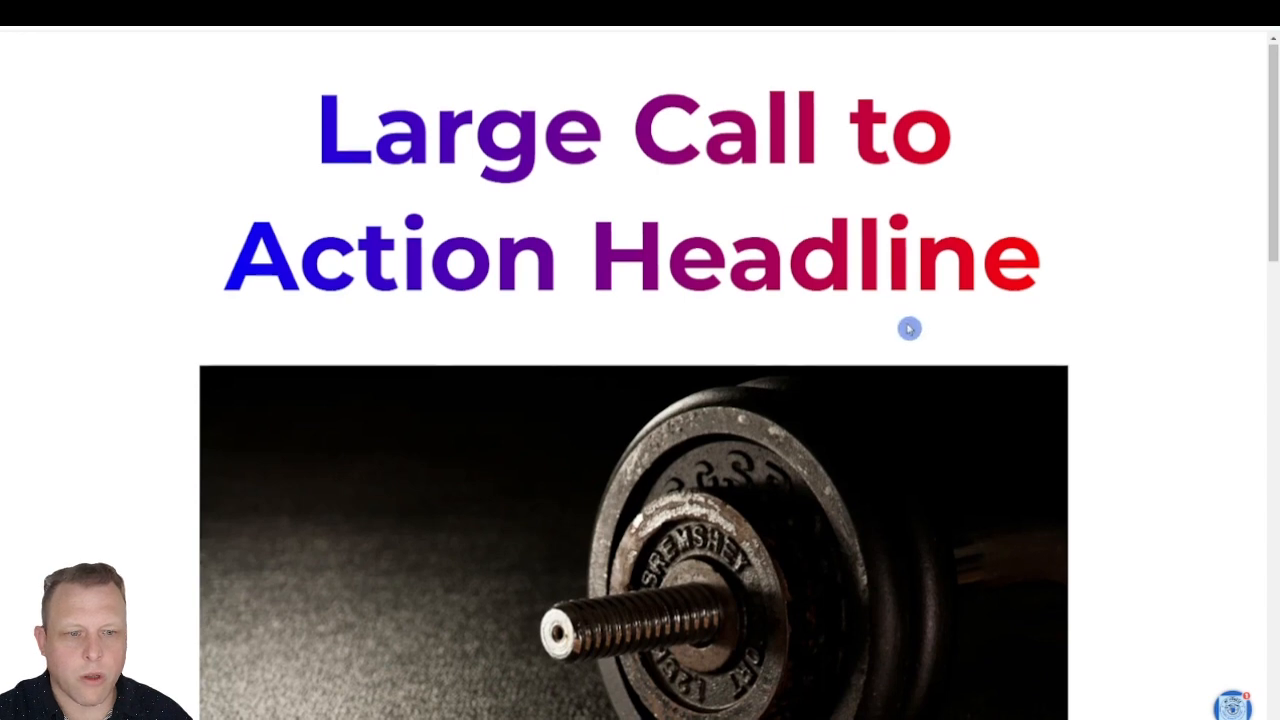
scroll(909, 329, down, 8)
scroll(831, 497, down, 7)
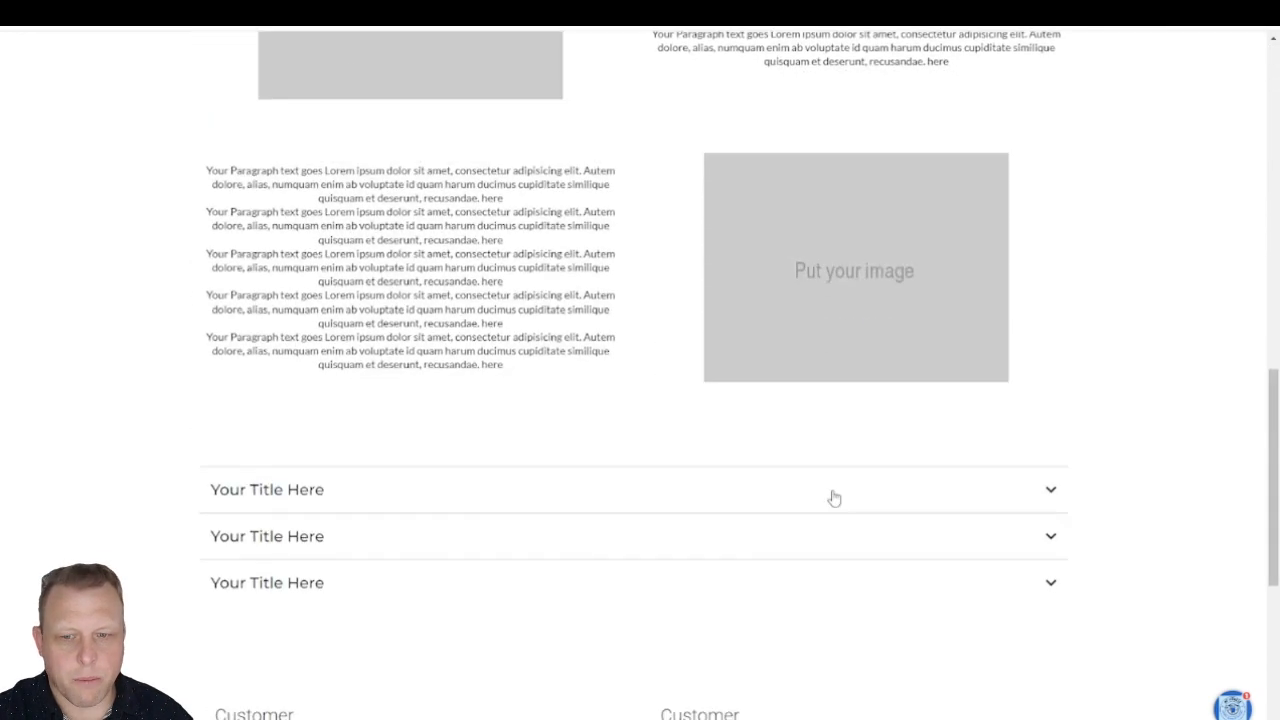
scroll(827, 497, up, 12)
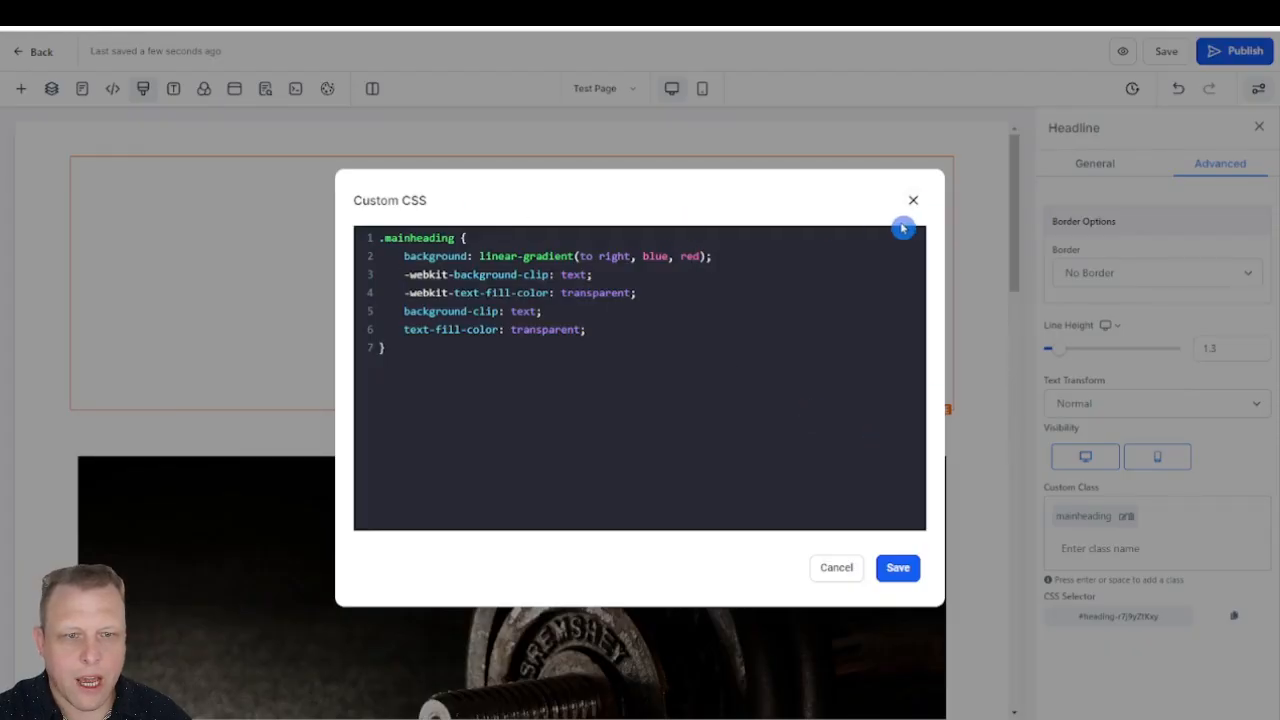
click(846, 577)
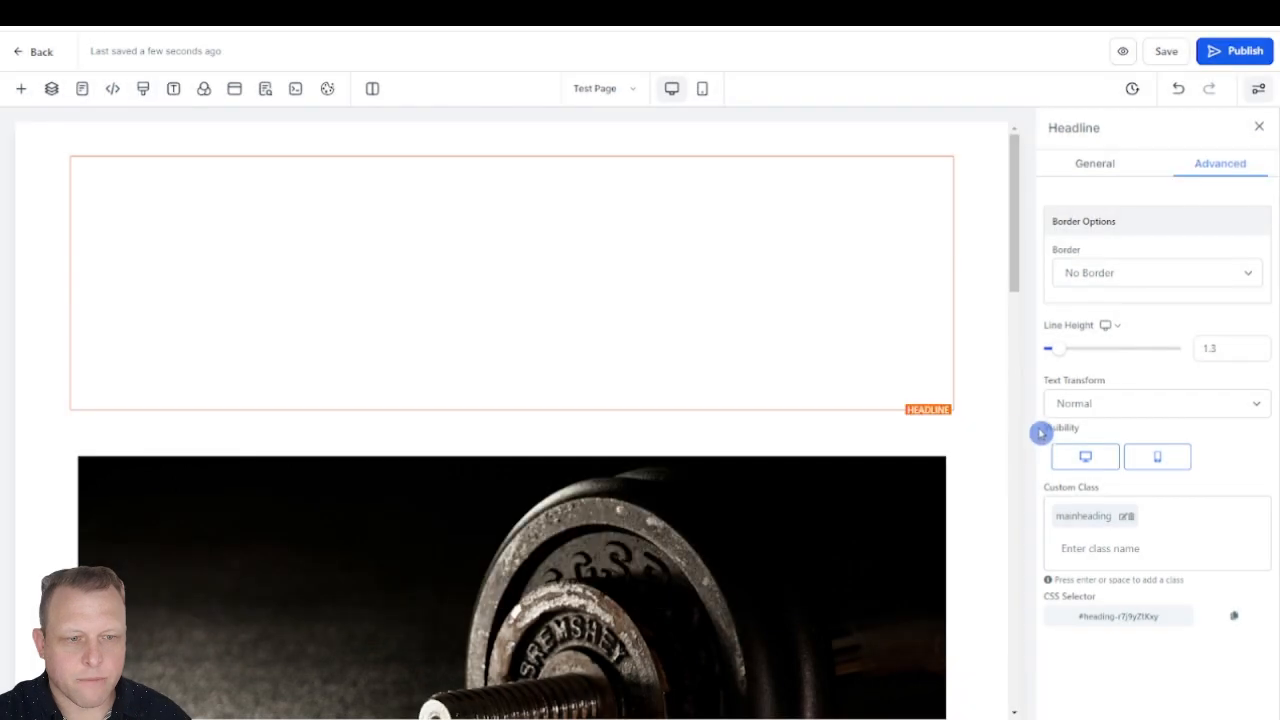
Step: Open the advanced settings of the lowest paragraph beside the first placeholder image
scroll(925, 572, down, 6)
scroll(902, 610, down, 4)
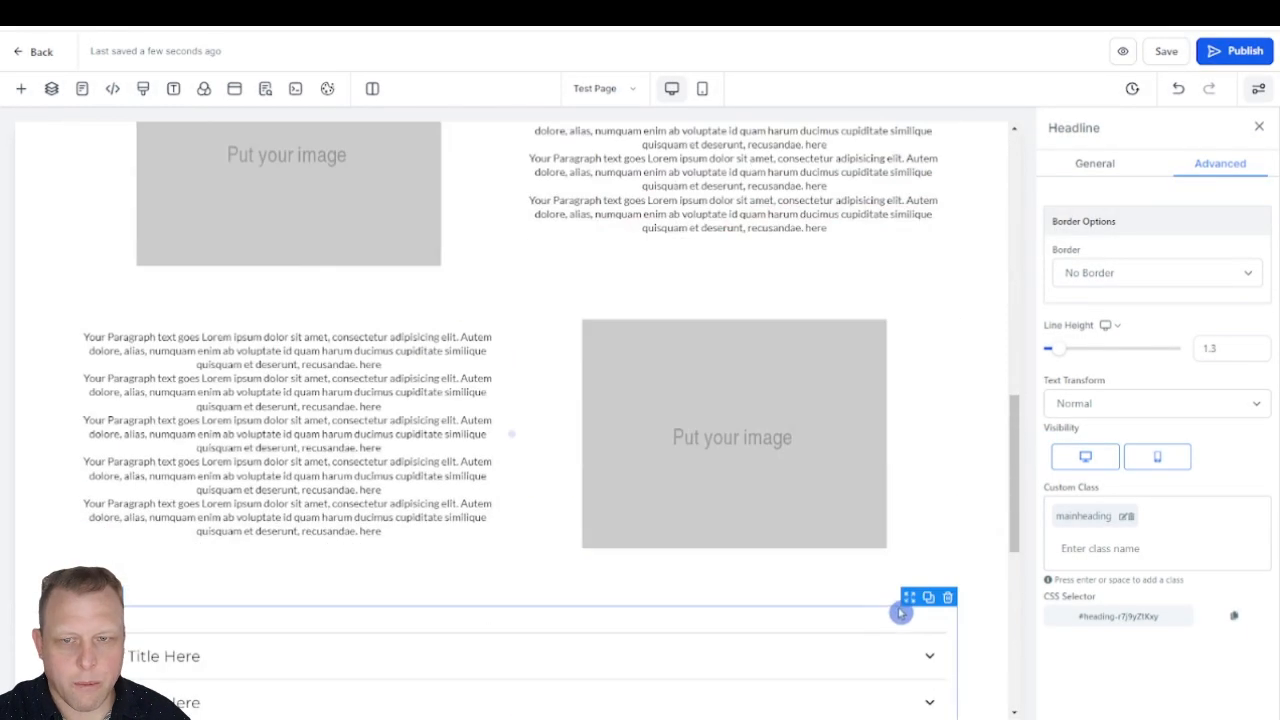
scroll(902, 610, up, 2)
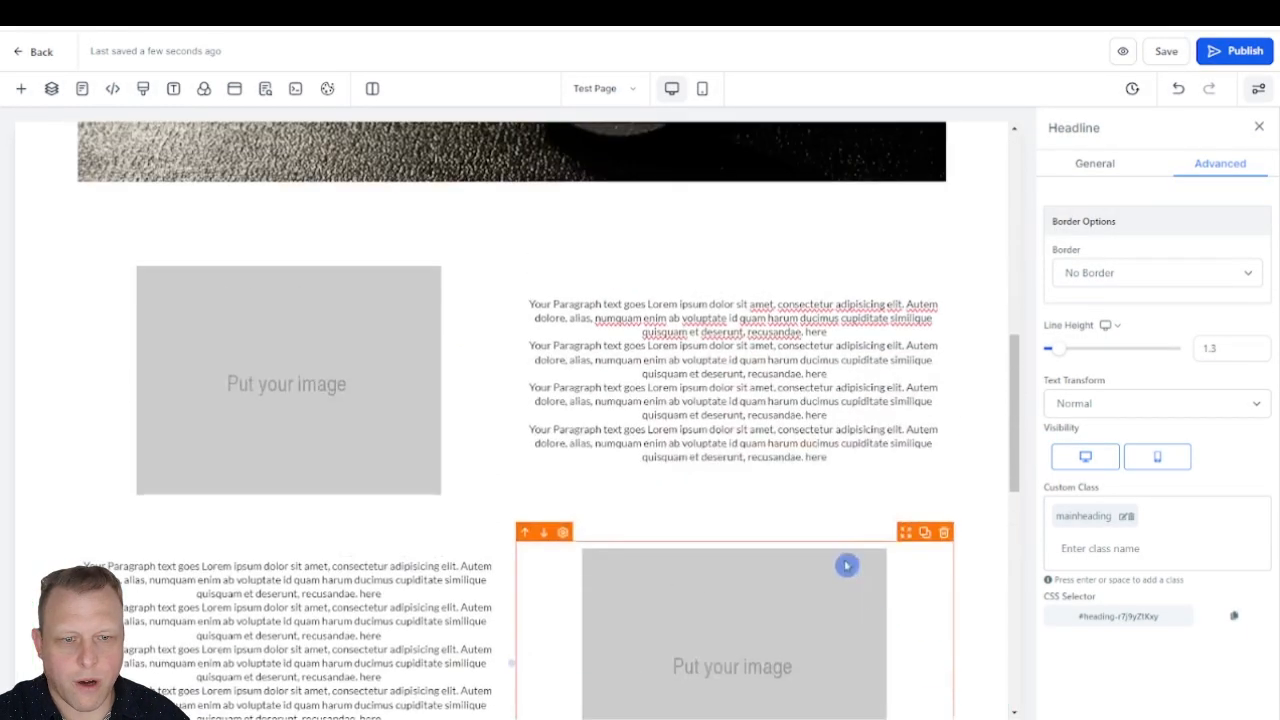
click(760, 443)
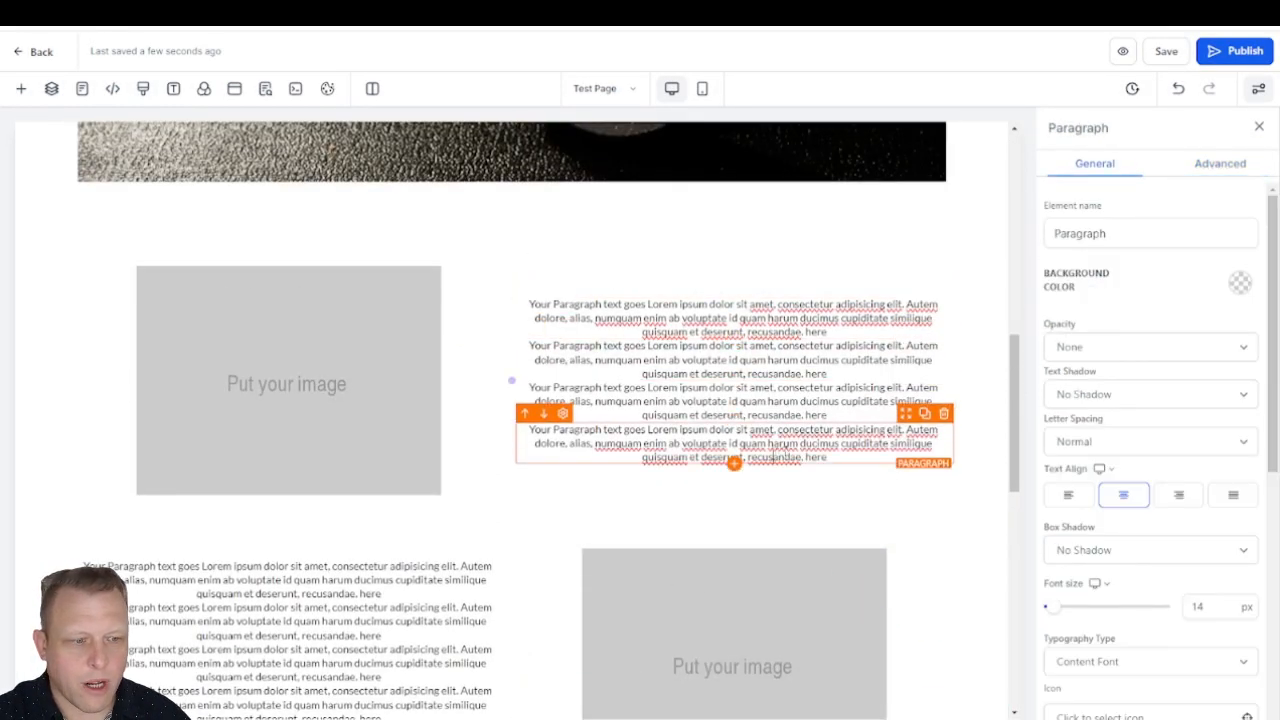
click(1232, 166)
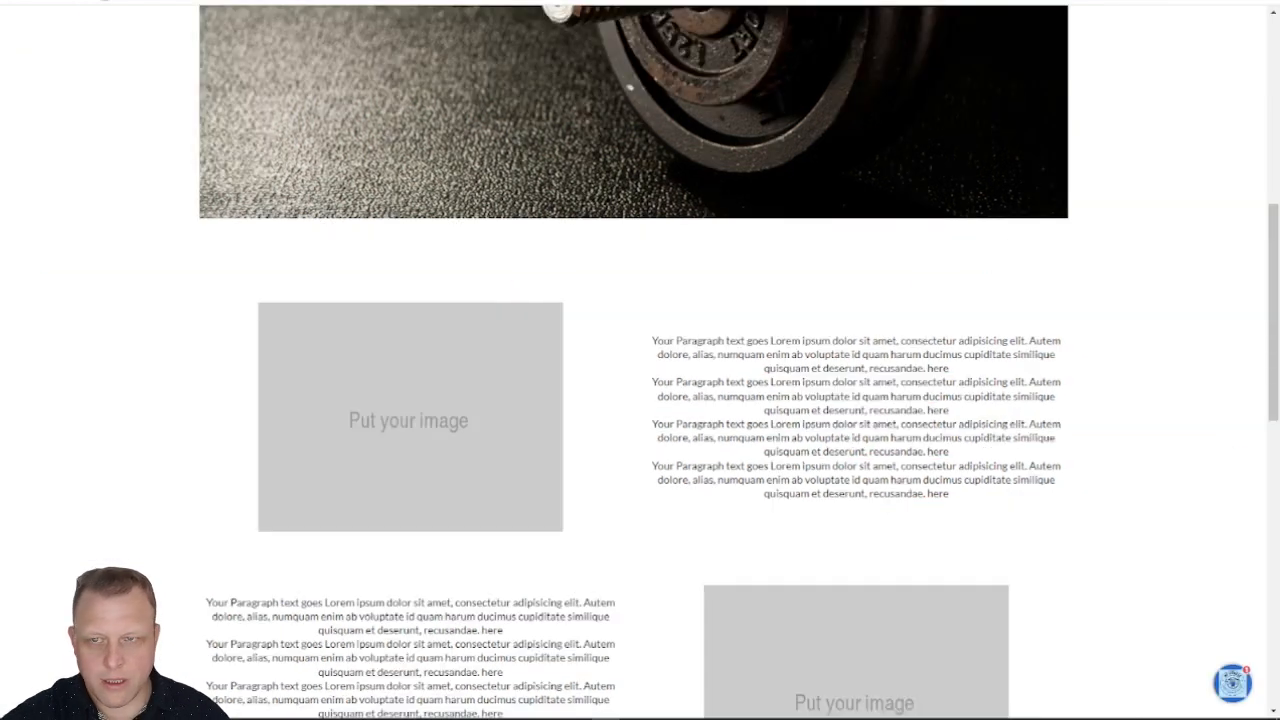
Step: Open CSS Brio on the page preview, target the column #col-Bj_L-Ulaku, and preview the shake animation
click(1033, 312)
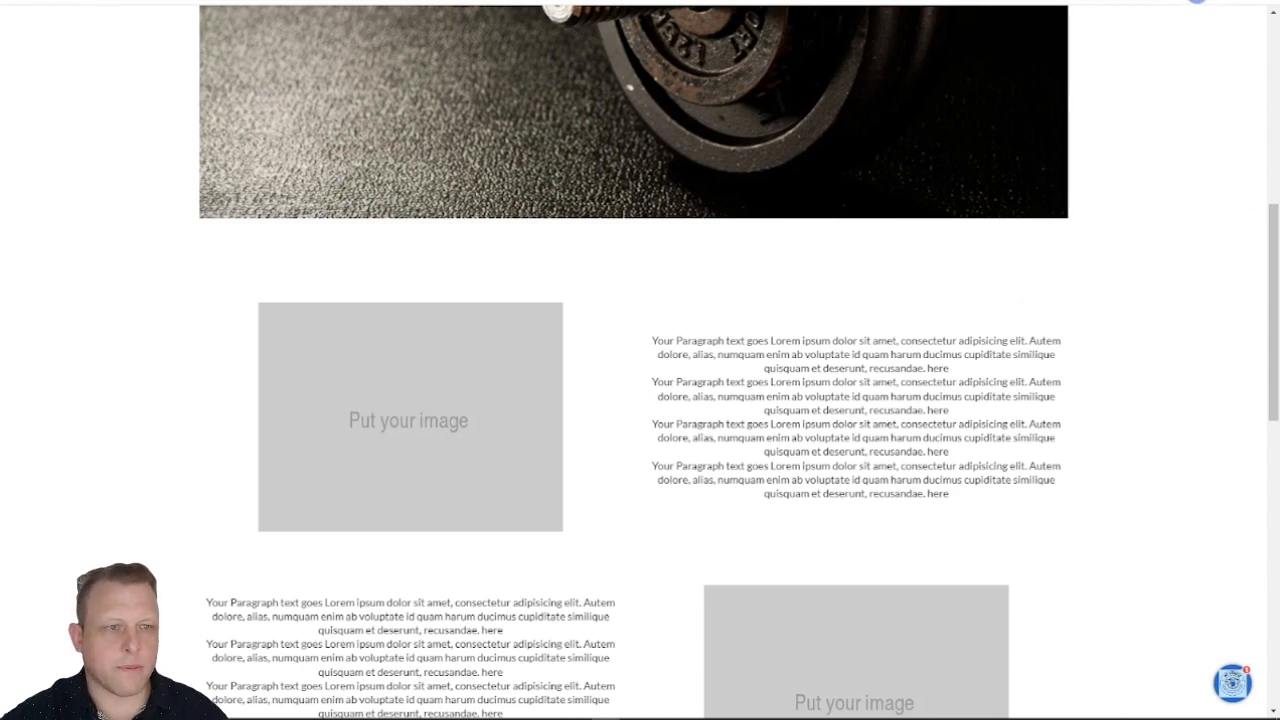
click(1196, 2)
click(1048, 107)
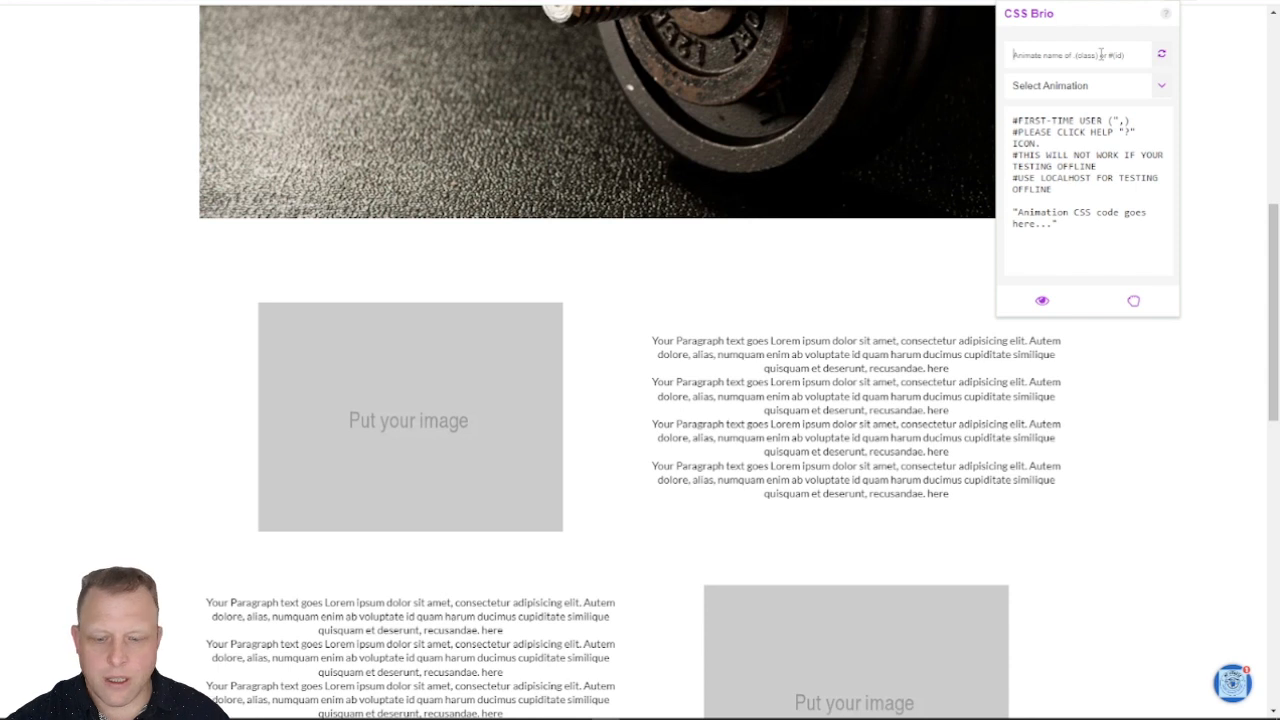
click(1101, 54)
text(#col-Bl_L-Ulaku)
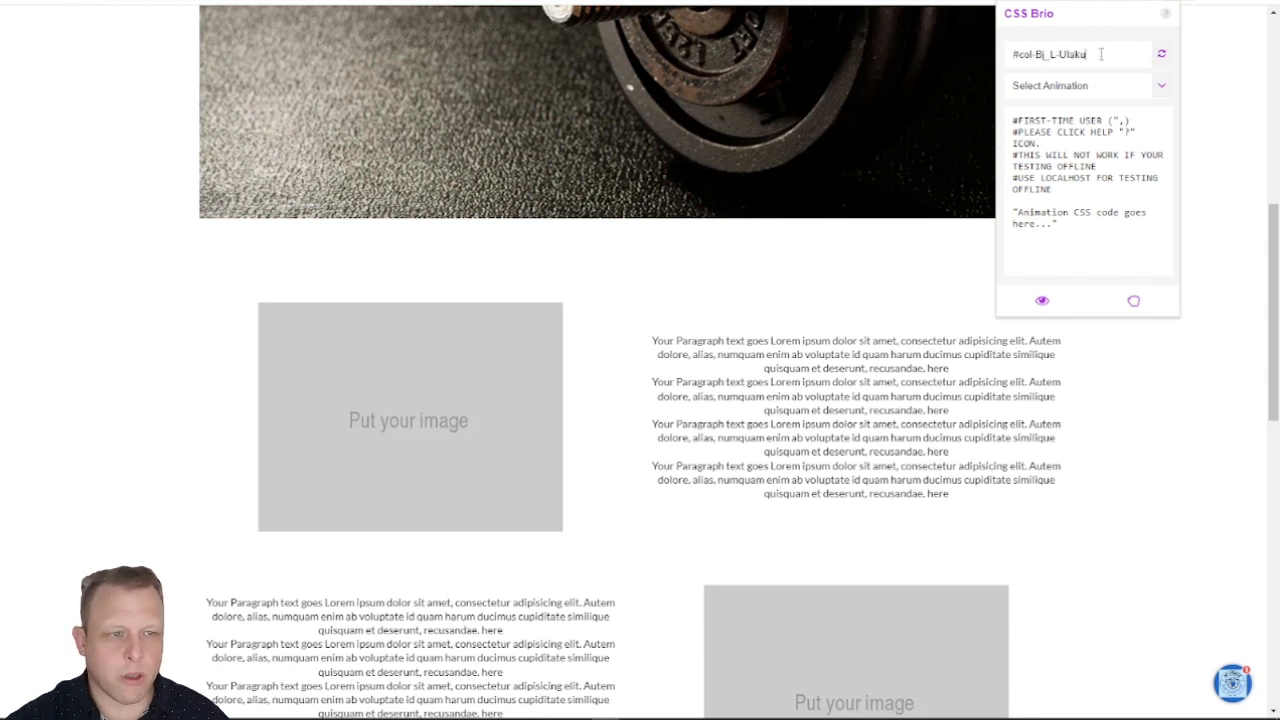
click(1155, 90)
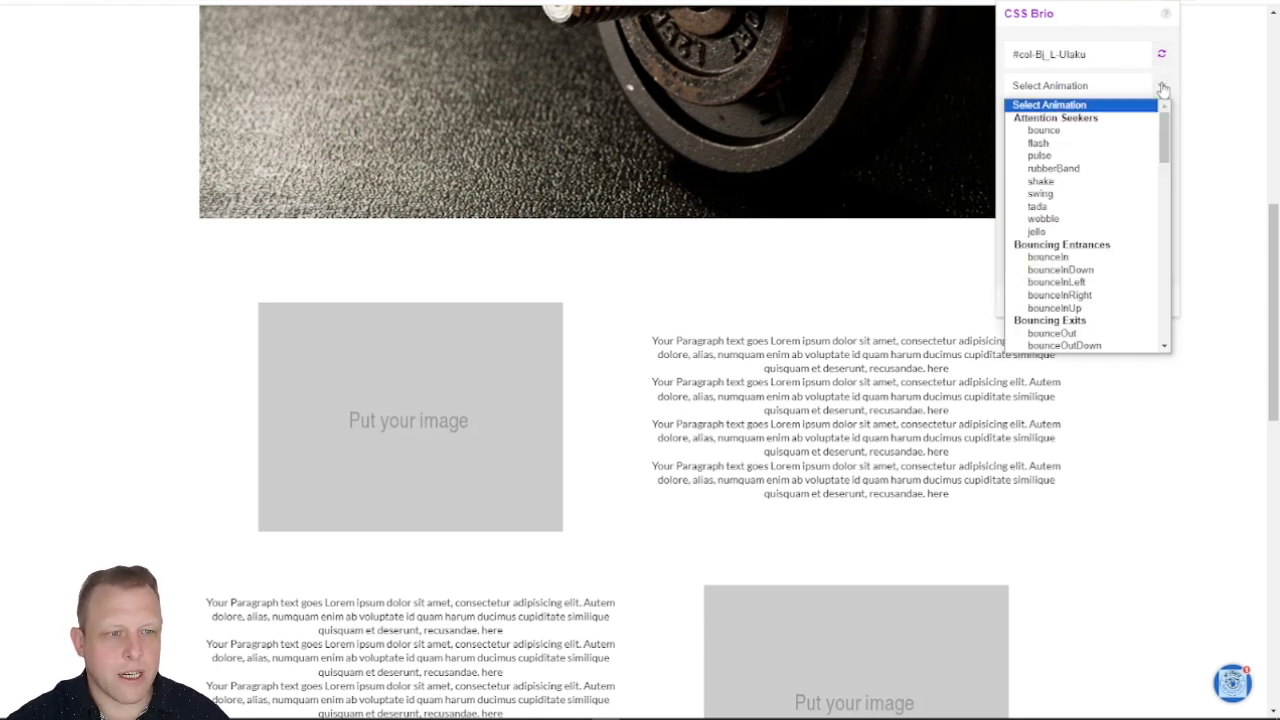
click(1077, 182)
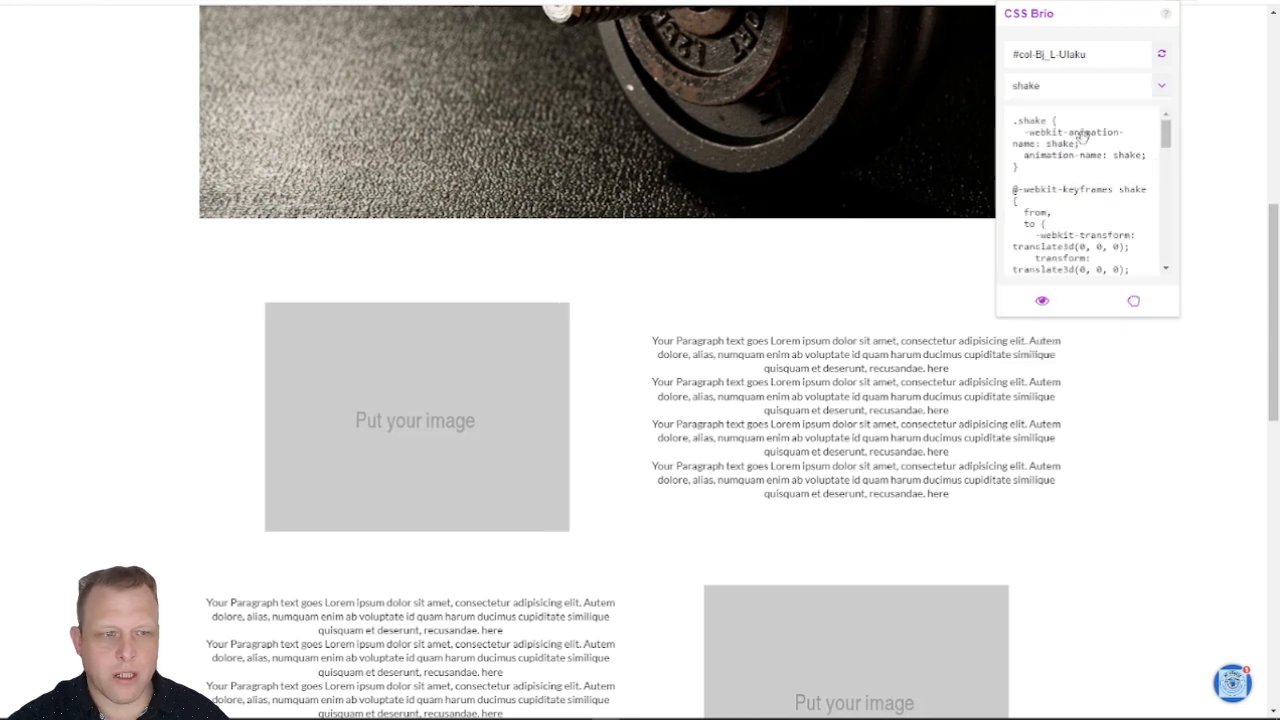
Step: Preview the wobble and swing animations on the targeted column and look through the generated swing CSS
click(1089, 88)
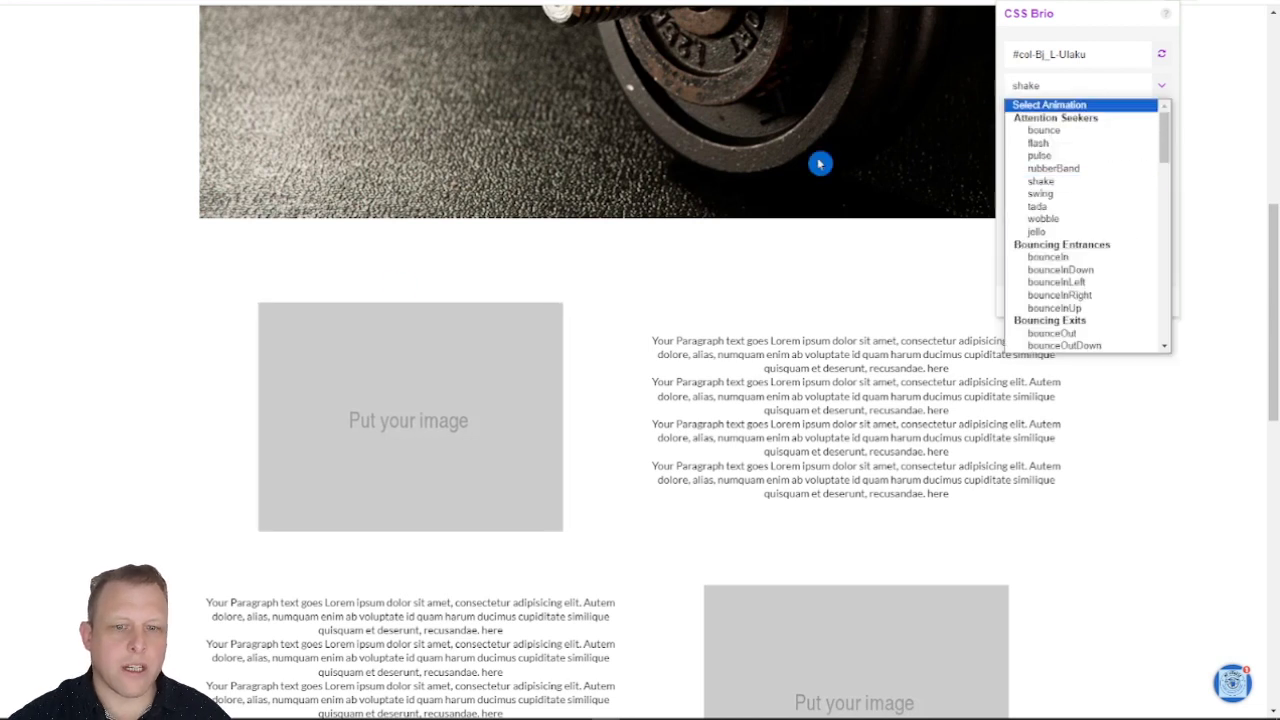
click(1072, 218)
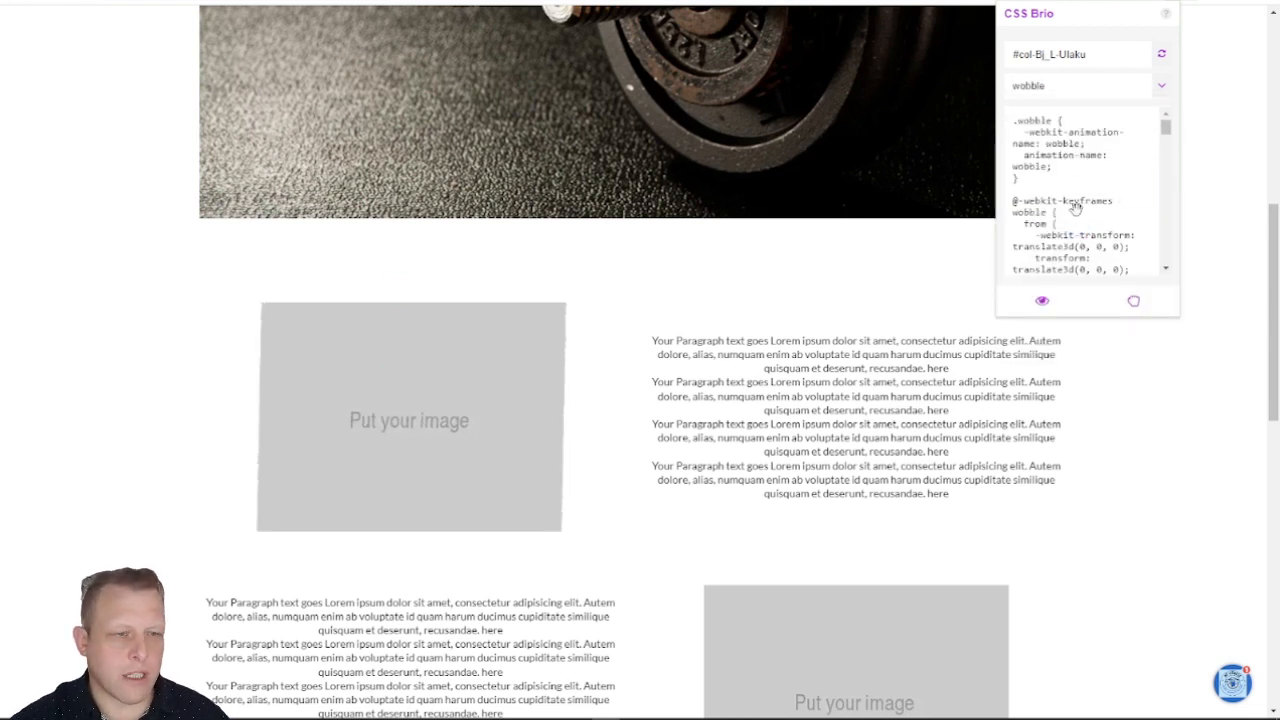
click(1159, 88)
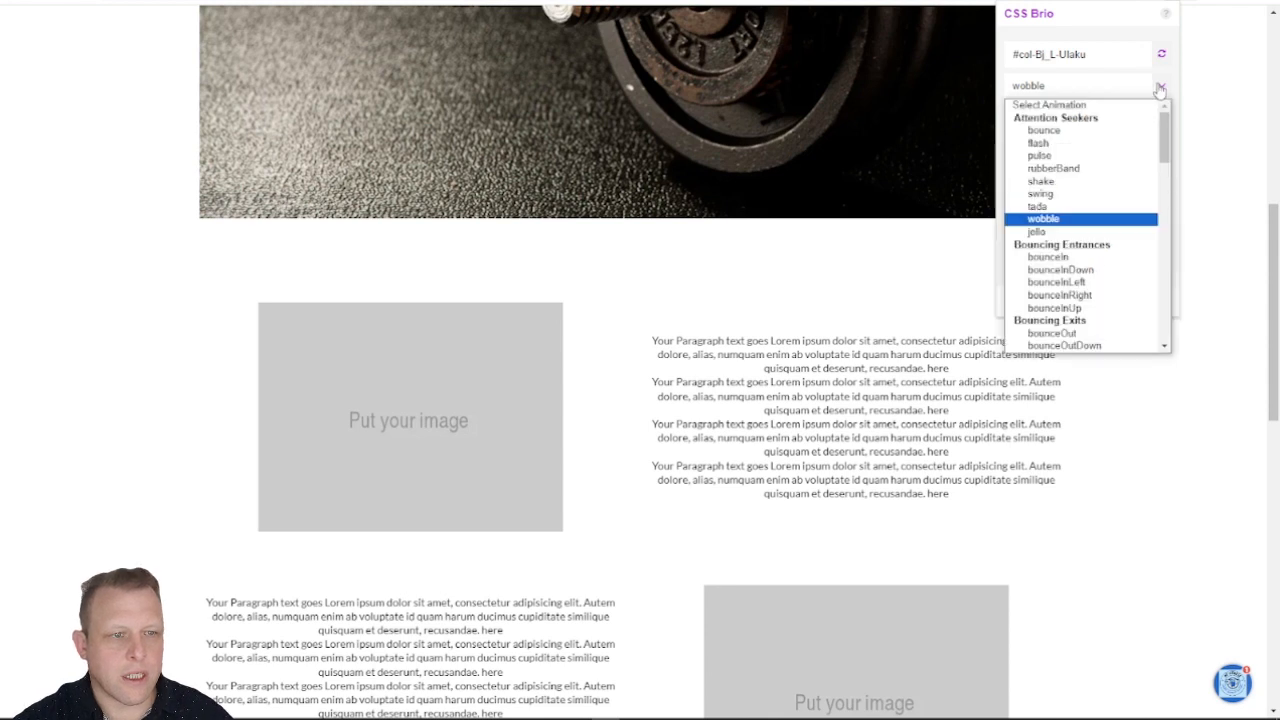
click(1097, 193)
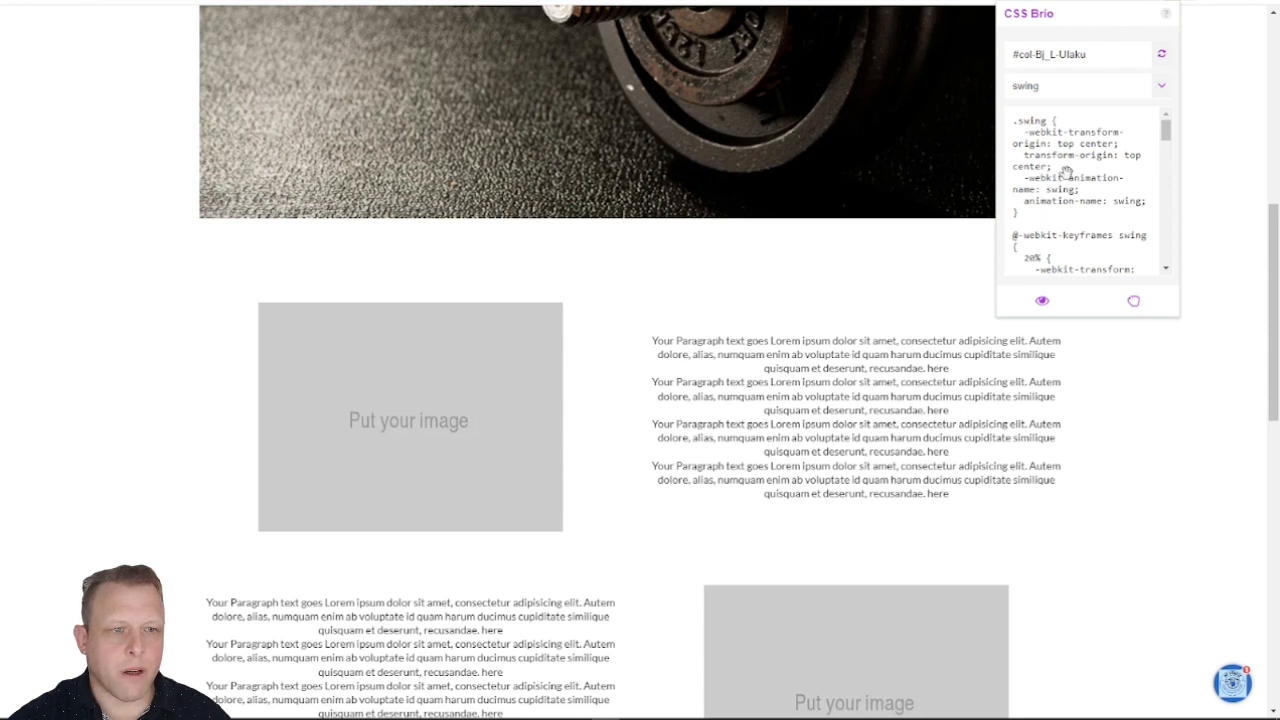
scroll(1067, 177, down, 5)
scroll(1067, 177, down, 8)
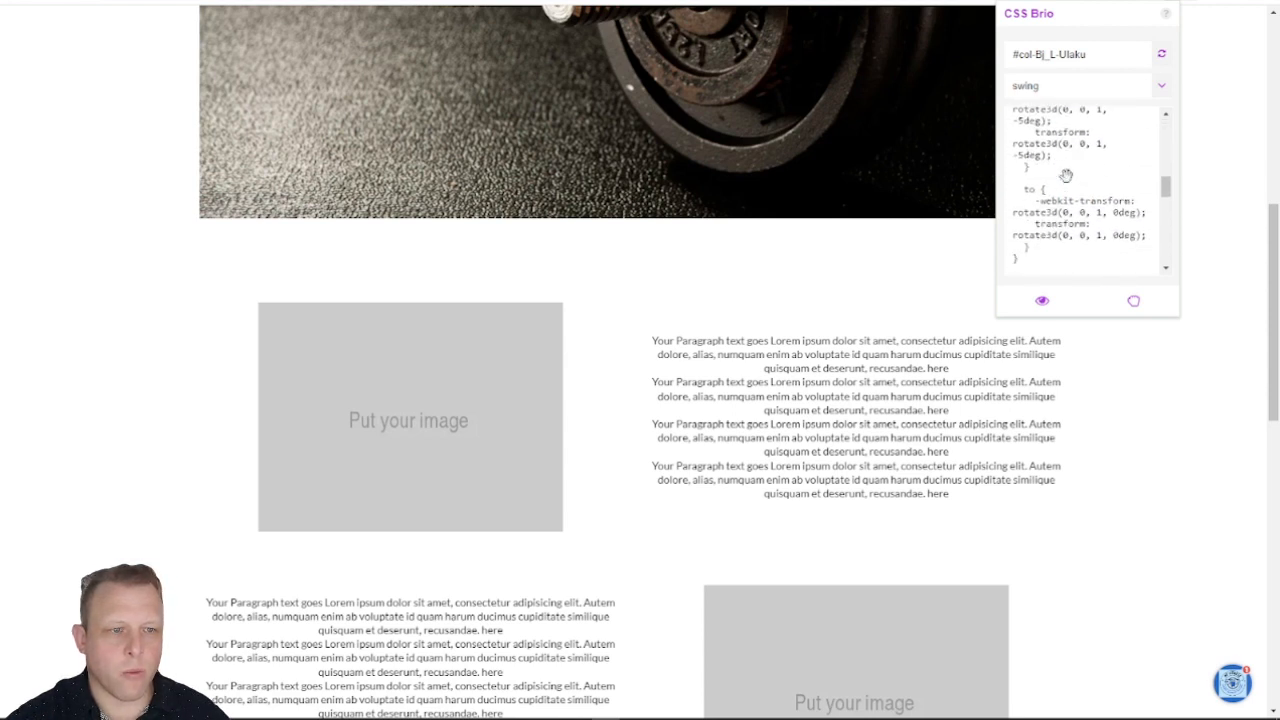
scroll(1069, 199, up, 5)
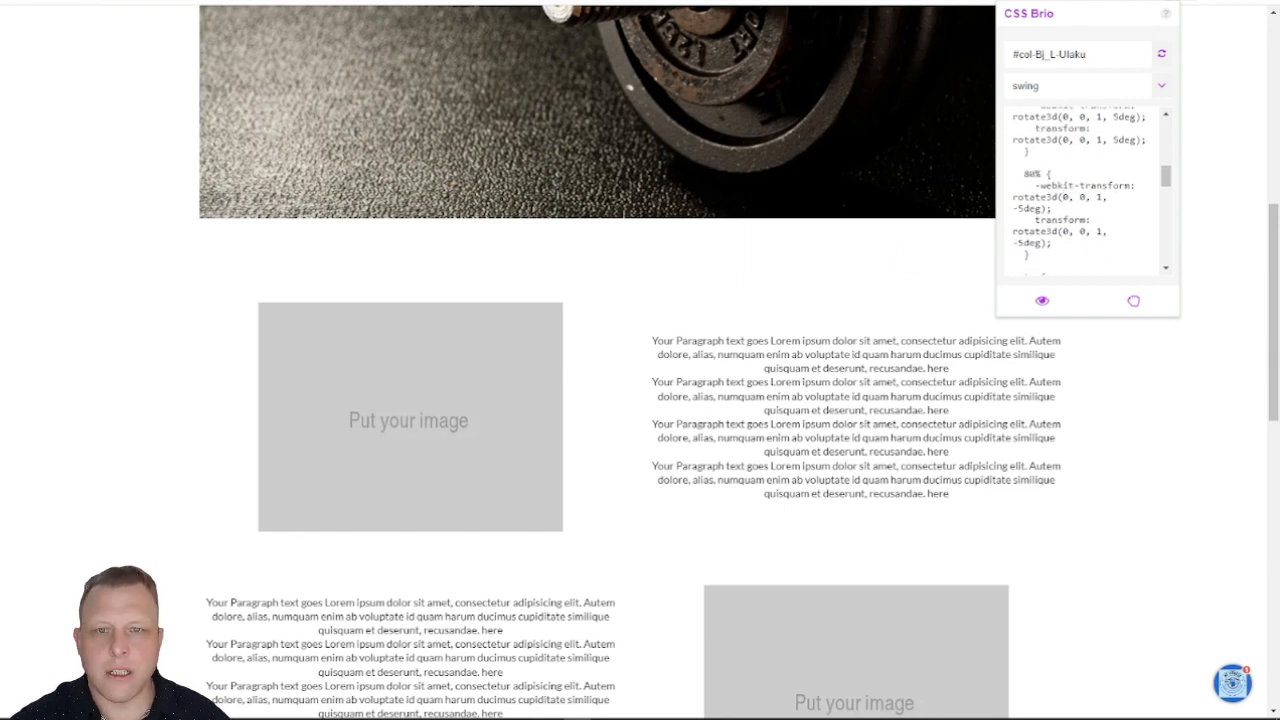
Step: Return to the page editor and review the .rocking rule and swing keyframes in the custom CSS, leaving the code as it is
drag(0, 92, 497, 29)
double_click(501, 19)
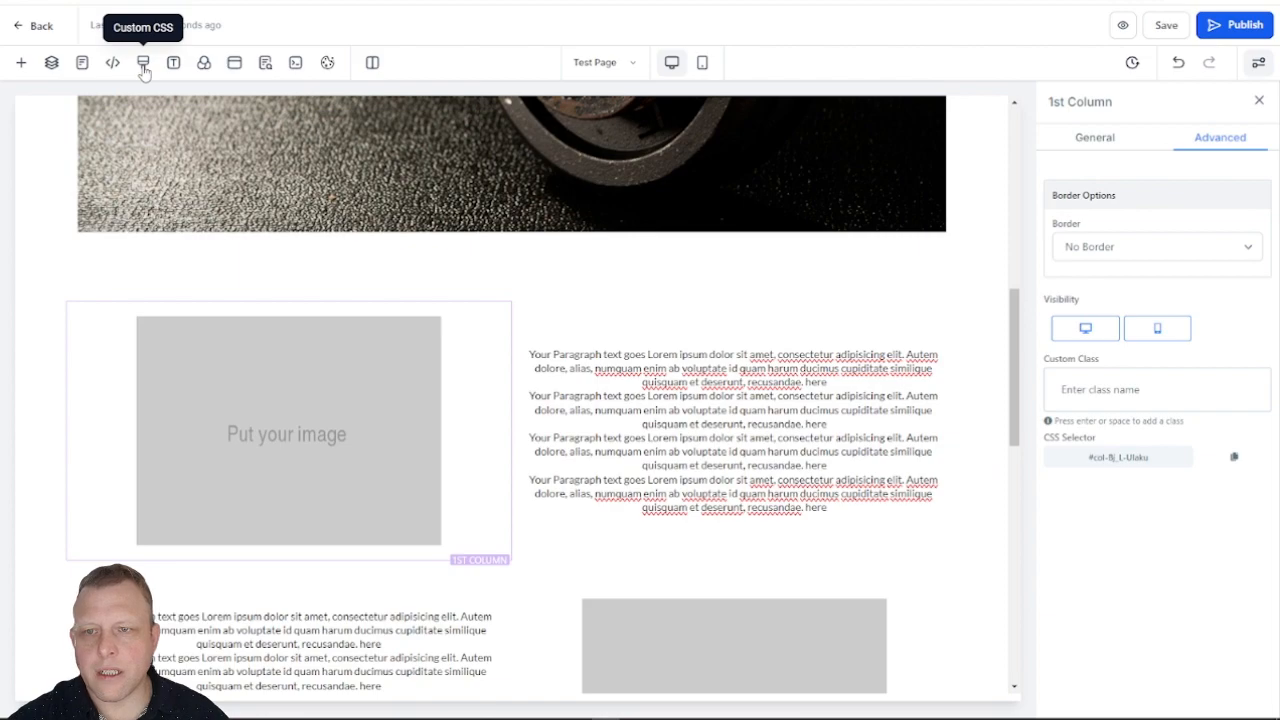
click(143, 64)
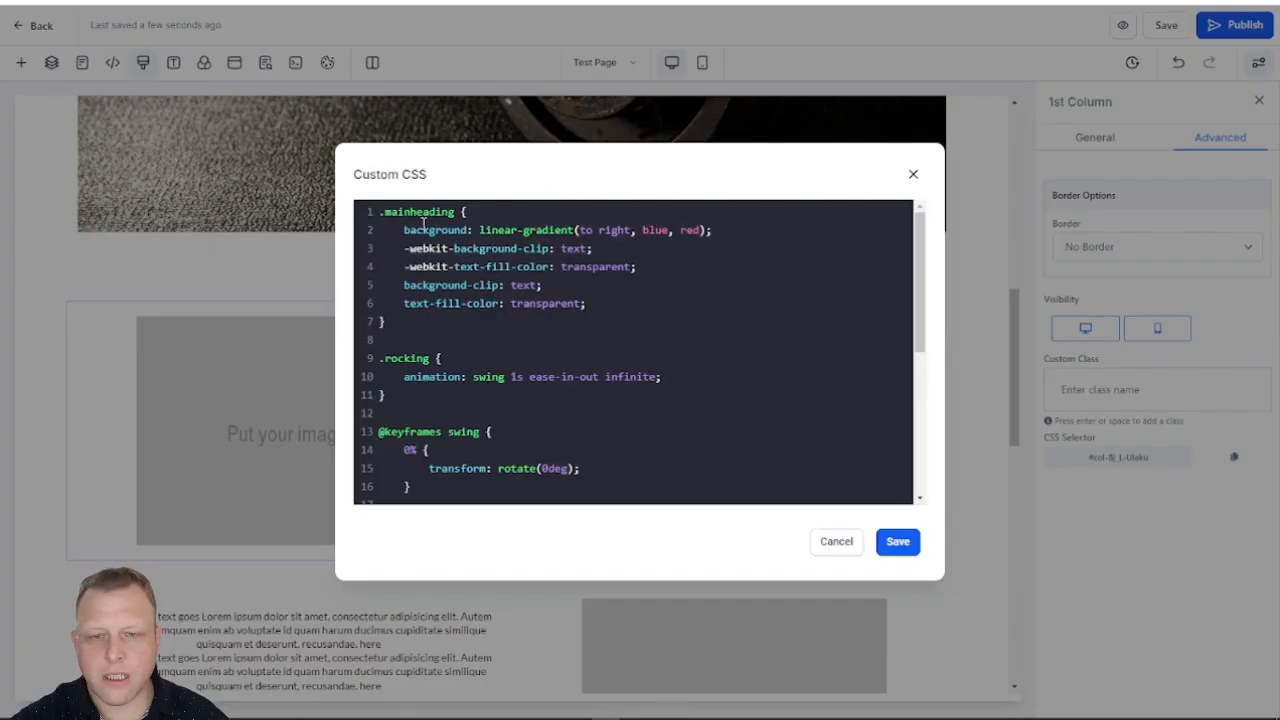
drag(380, 354, 556, 477)
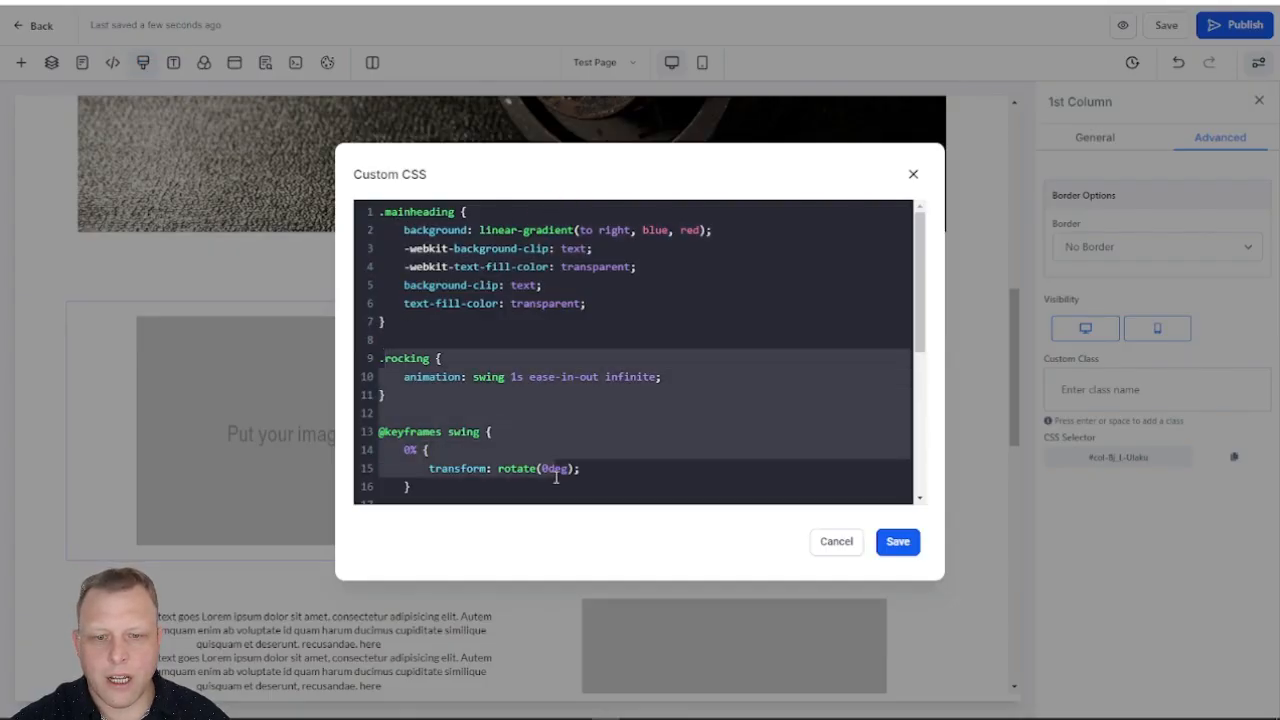
click(913, 174)
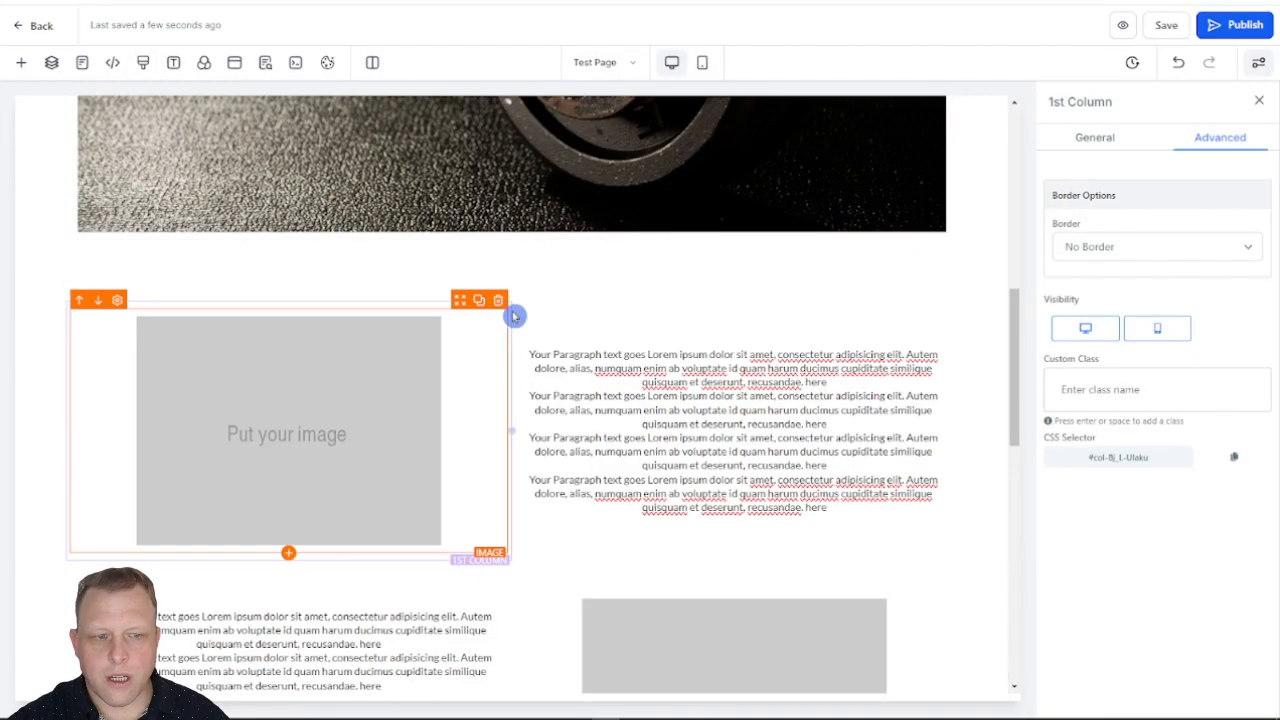
Step: Add the custom class rocking, without a leading dot, to the 1st Column holding the upper placeholder image
click(1128, 389)
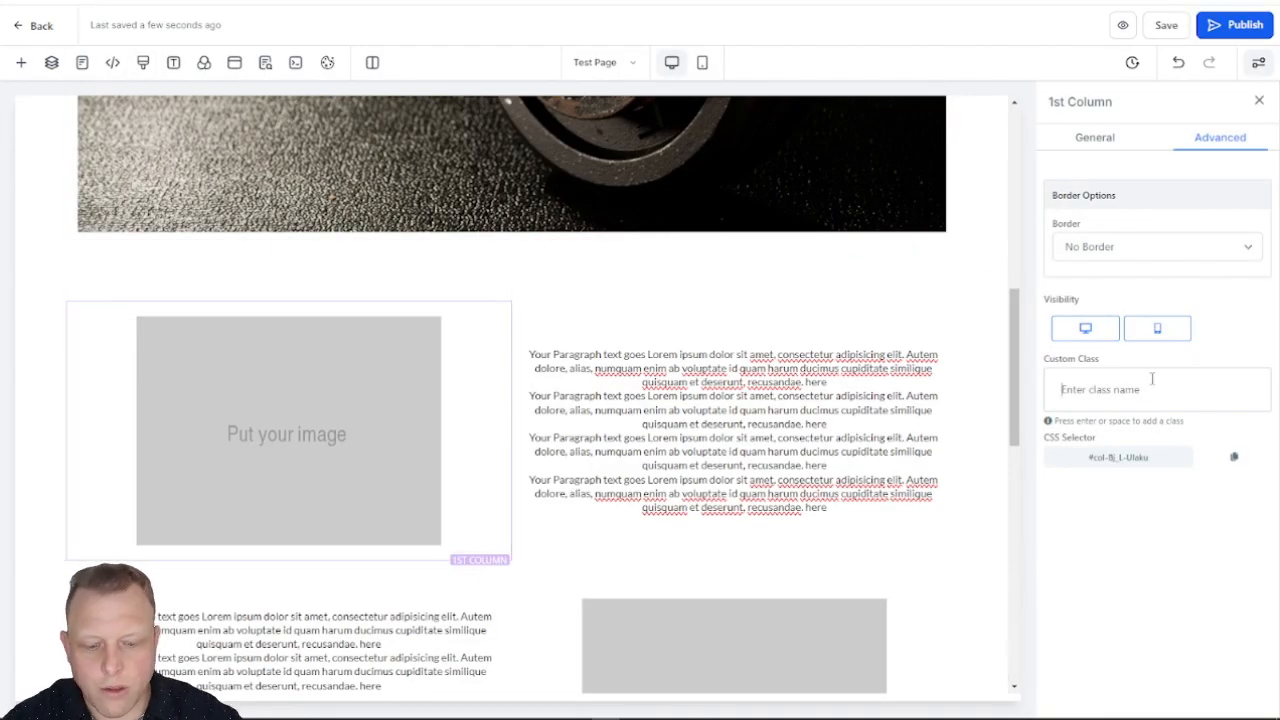
text(.rocking)
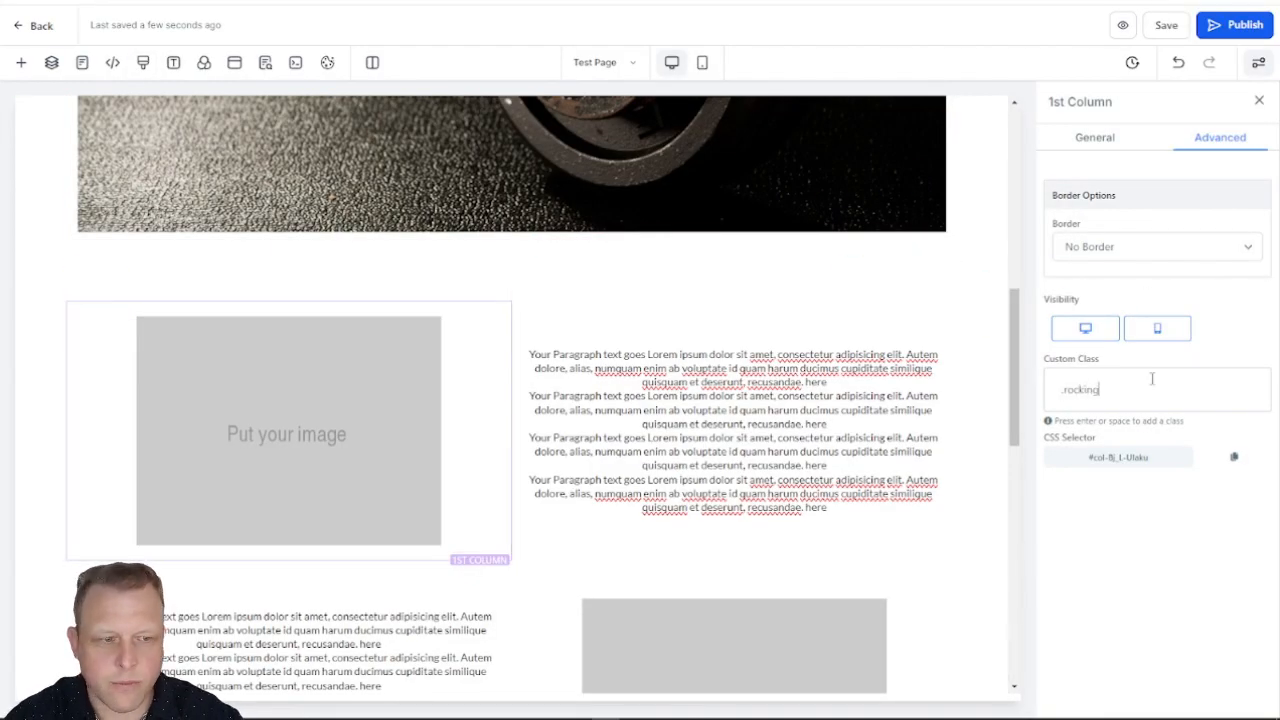
key(Return)
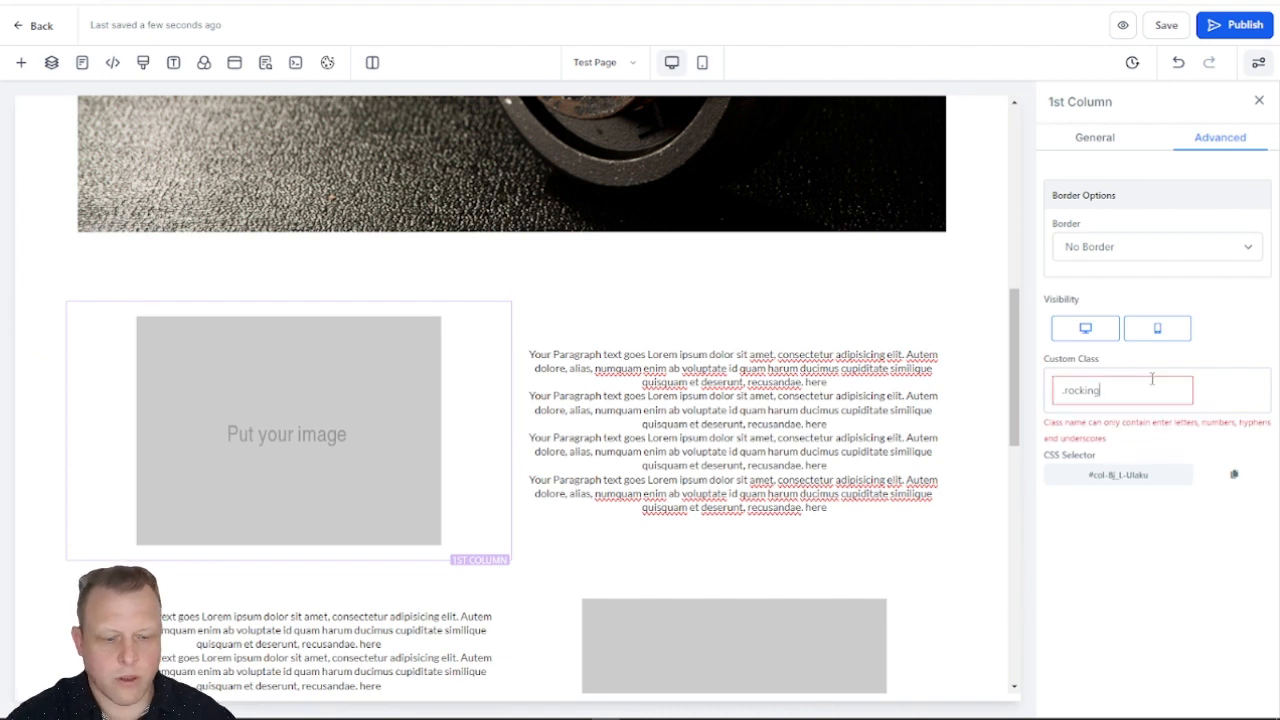
key(BackSpace)
key(BackSpace)
key(BackSpace)
key(BackSpace)
key(BackSpace)
key(BackSpace)
key(BackSpace)
key(BackSpace)
text(ro)
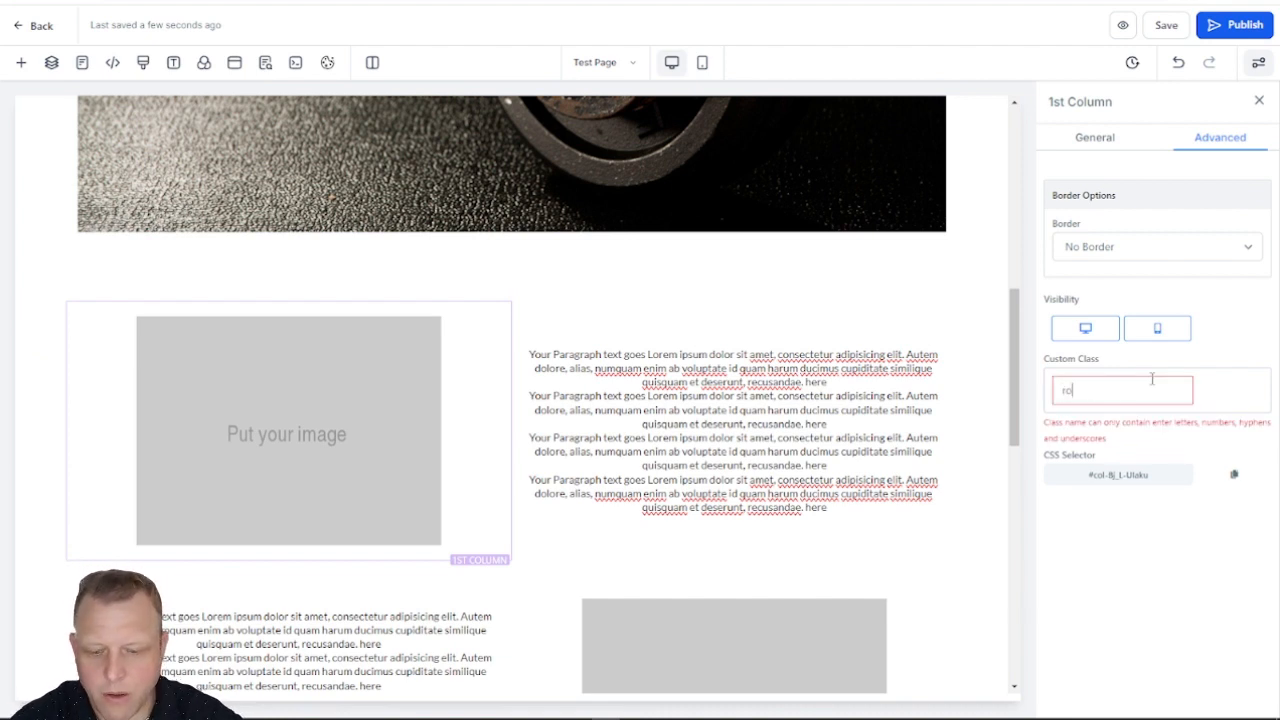
text(cking)
key(Return)
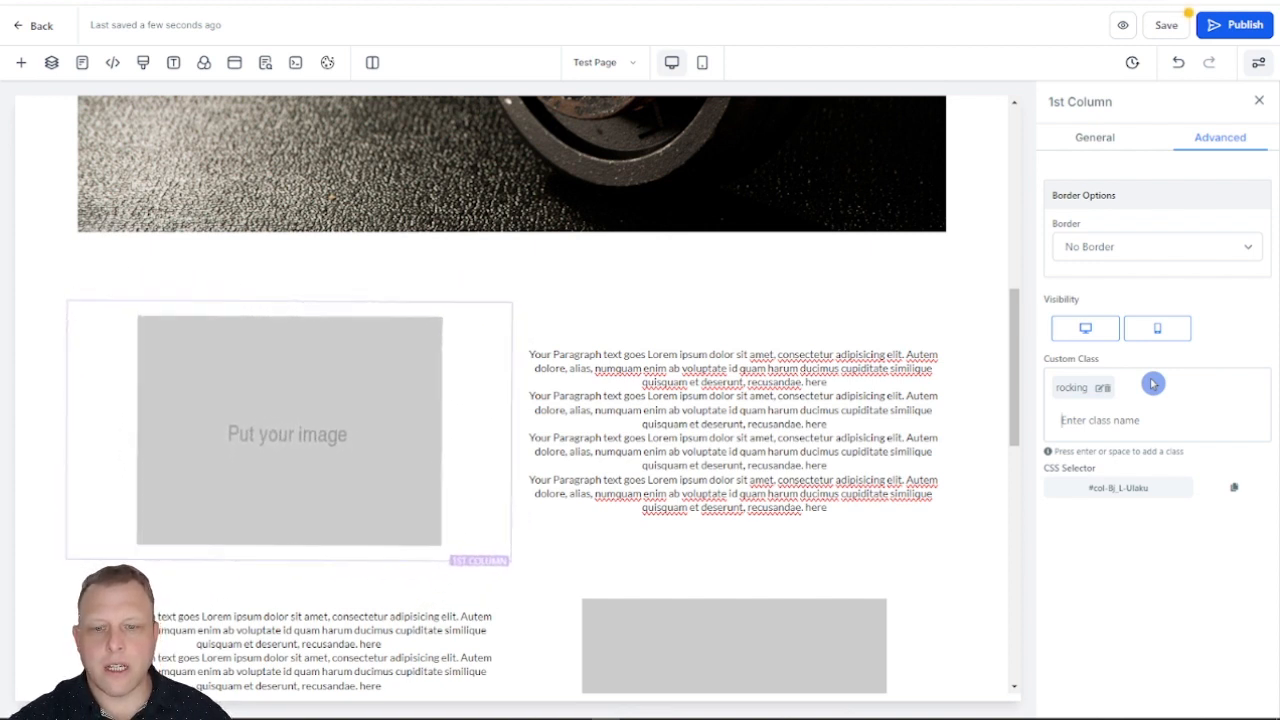
Step: Add the custom class rocking to the lower placeholder image in its advanced settings
click(790, 611)
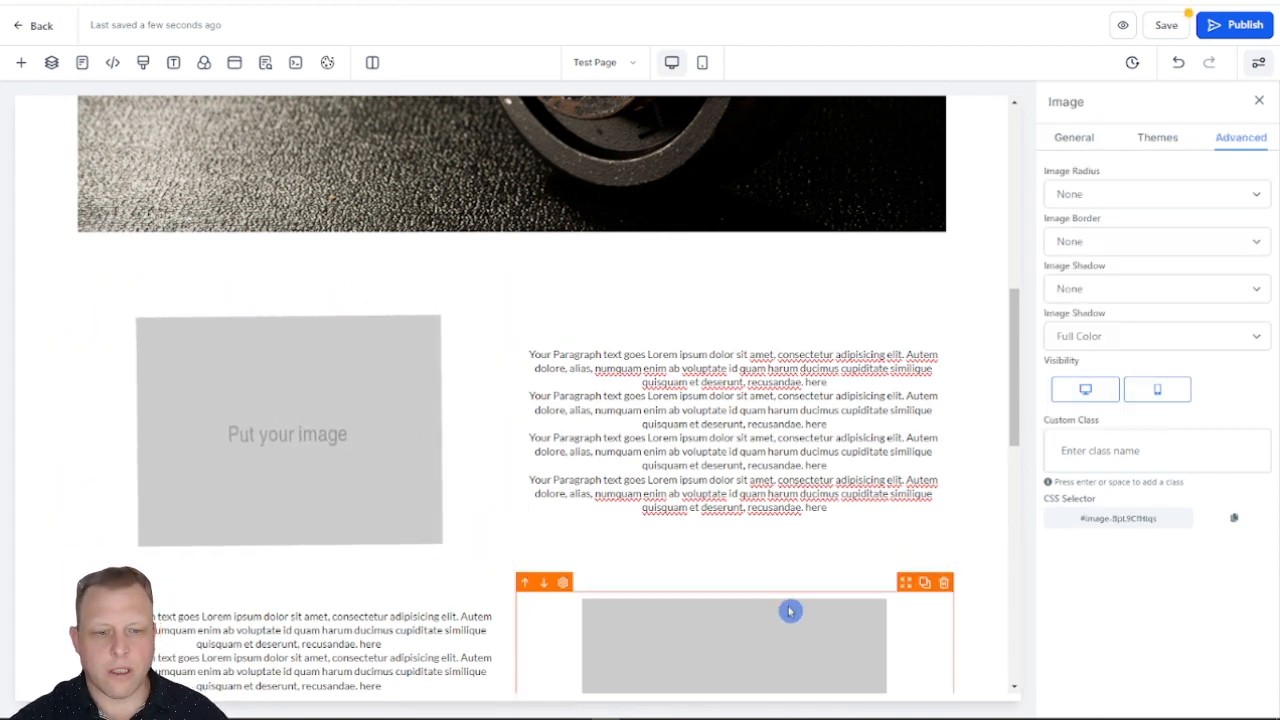
click(1159, 463)
text(rocking)
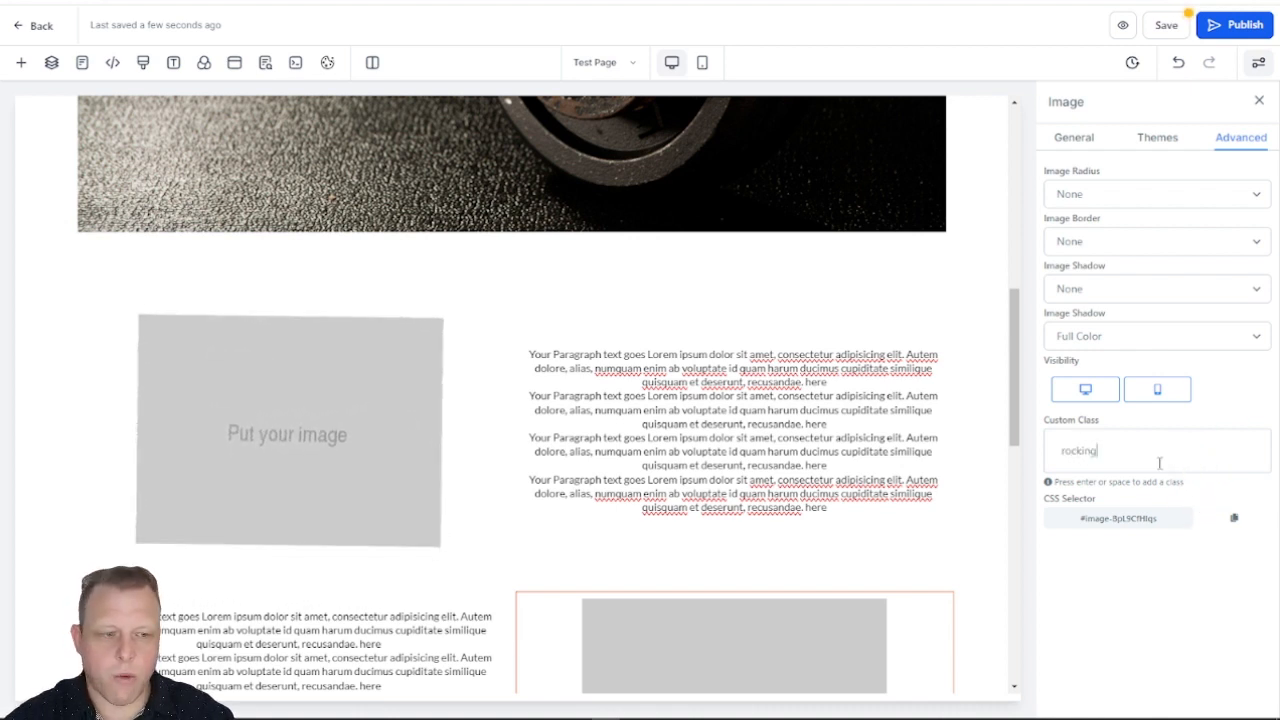
key(Return)
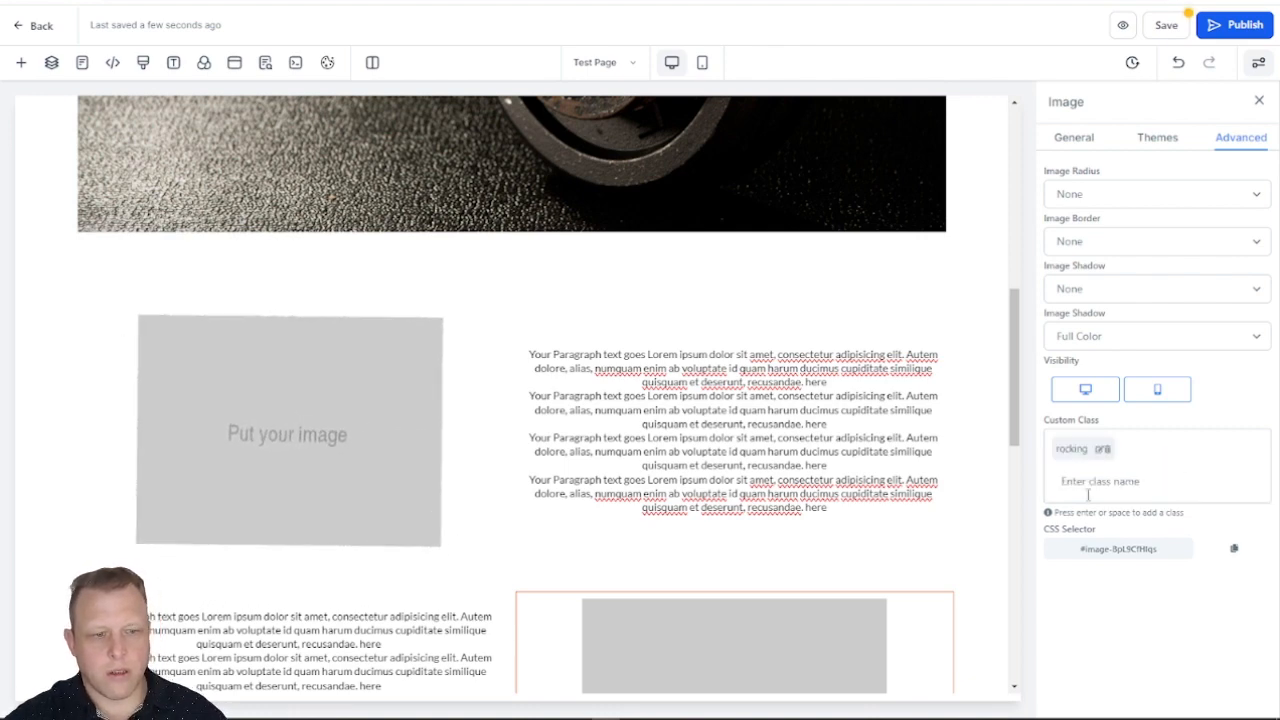
Step: Add the custom class rocking to the 2nd Column that contains the lower placeholder image
scroll(886, 500, down, 3)
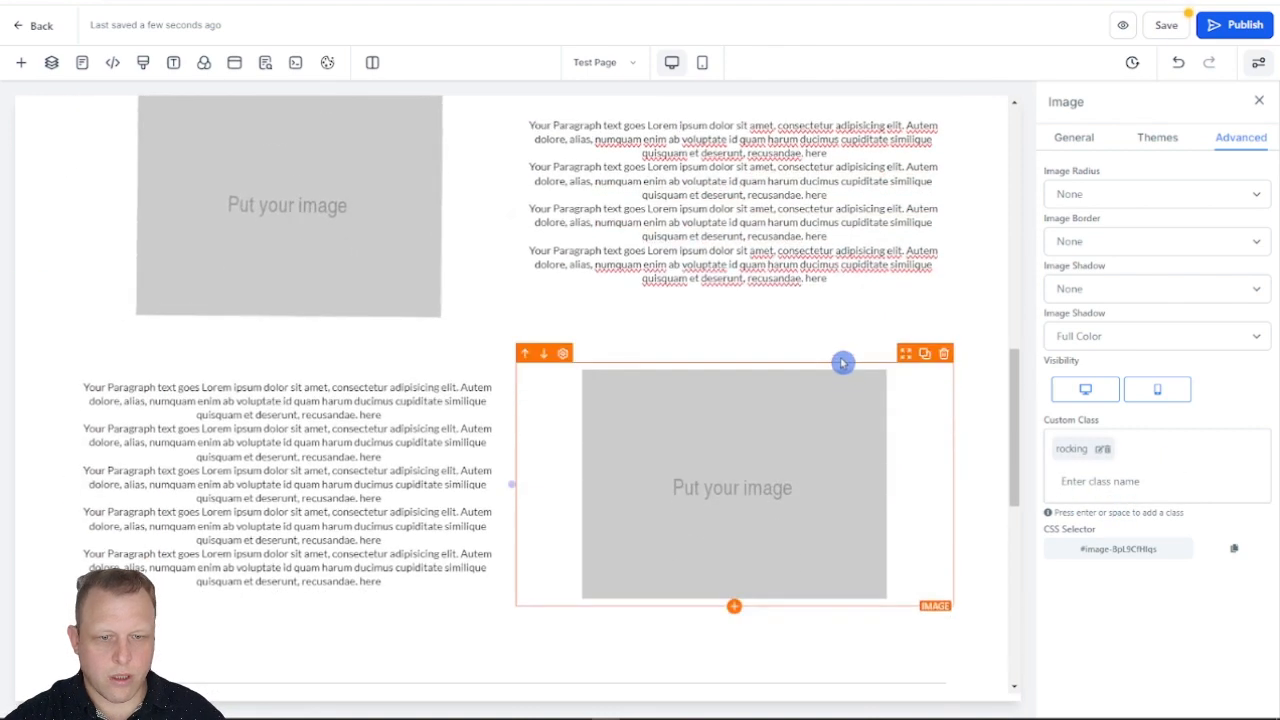
click(845, 358)
click(845, 358)
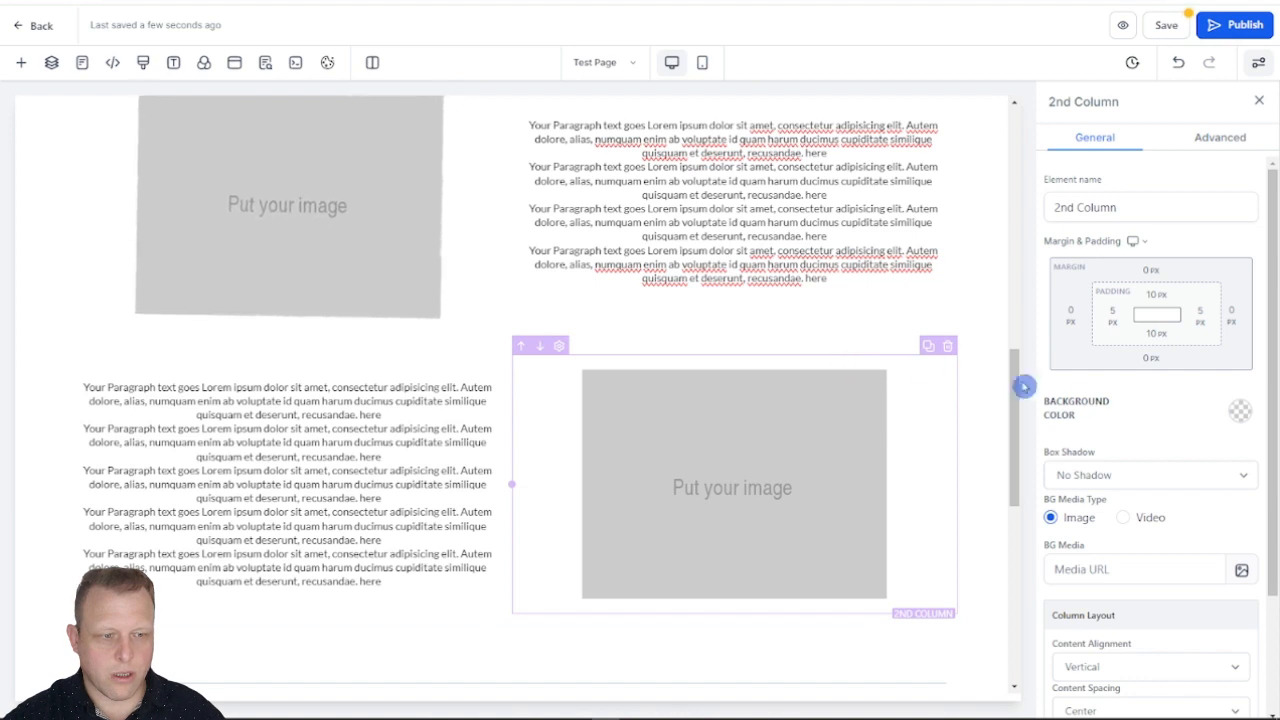
click(1200, 140)
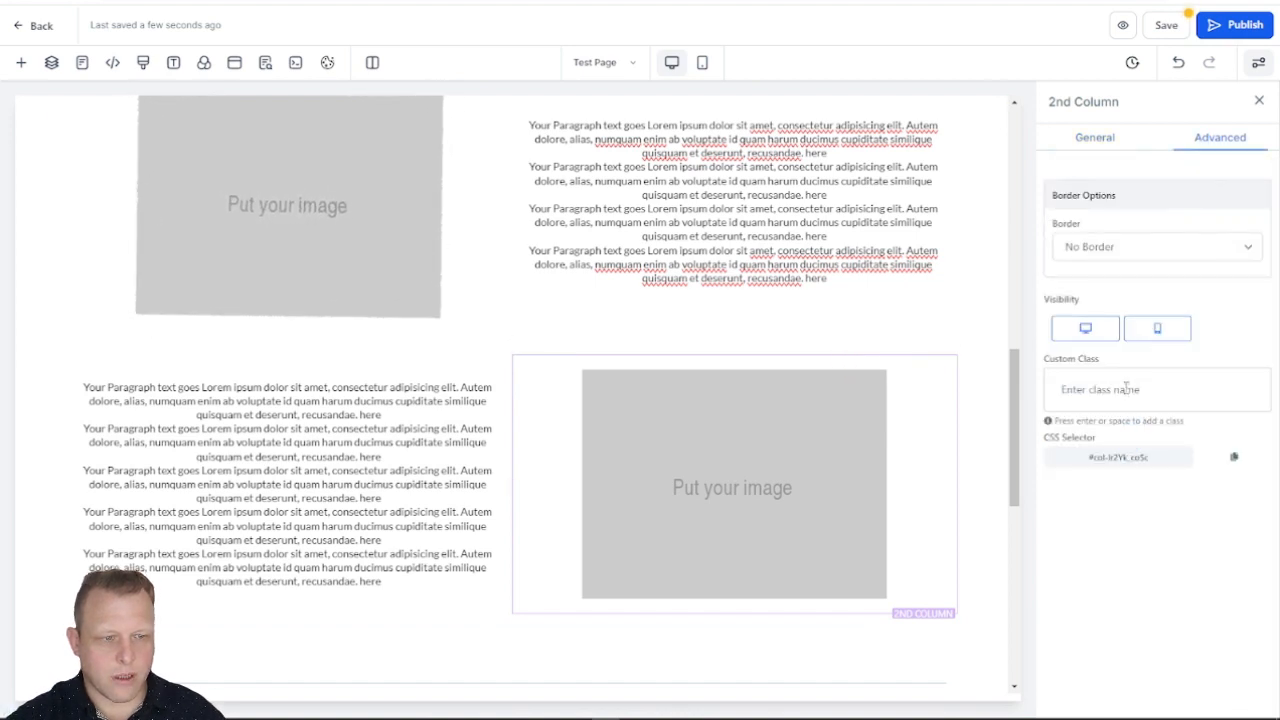
click(1125, 388)
text(rockin)
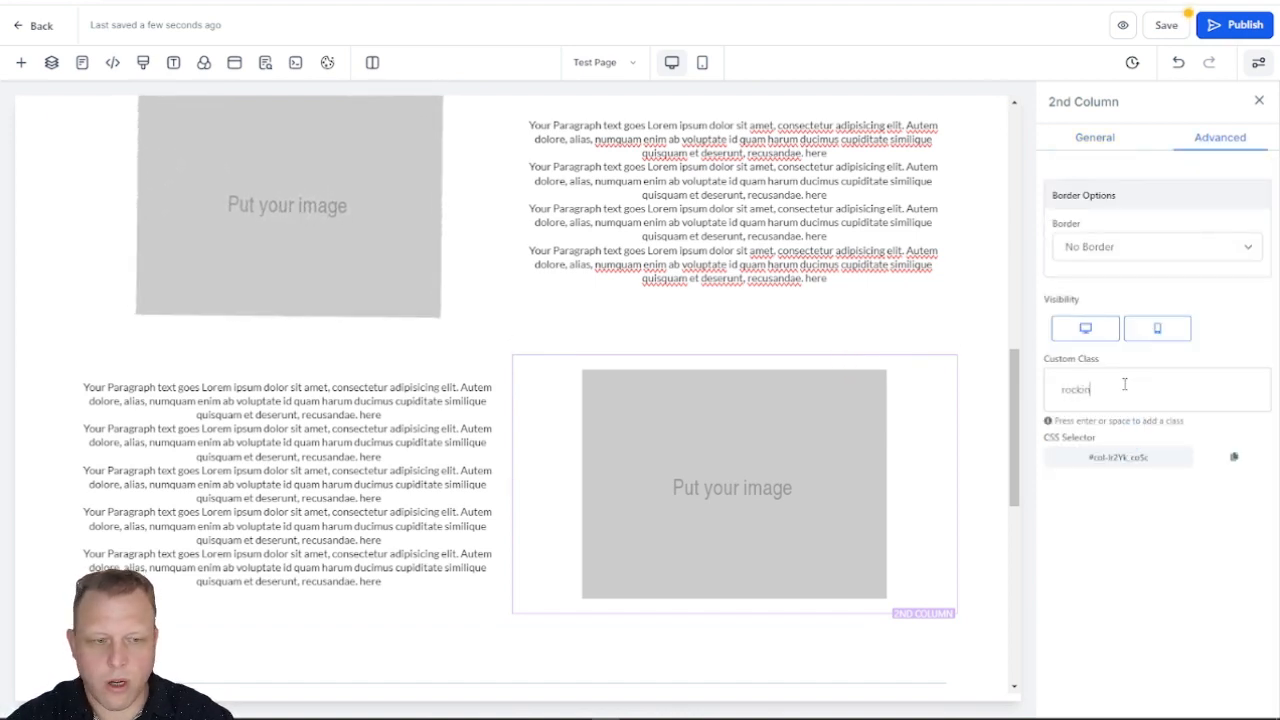
text(g)
key(Return)
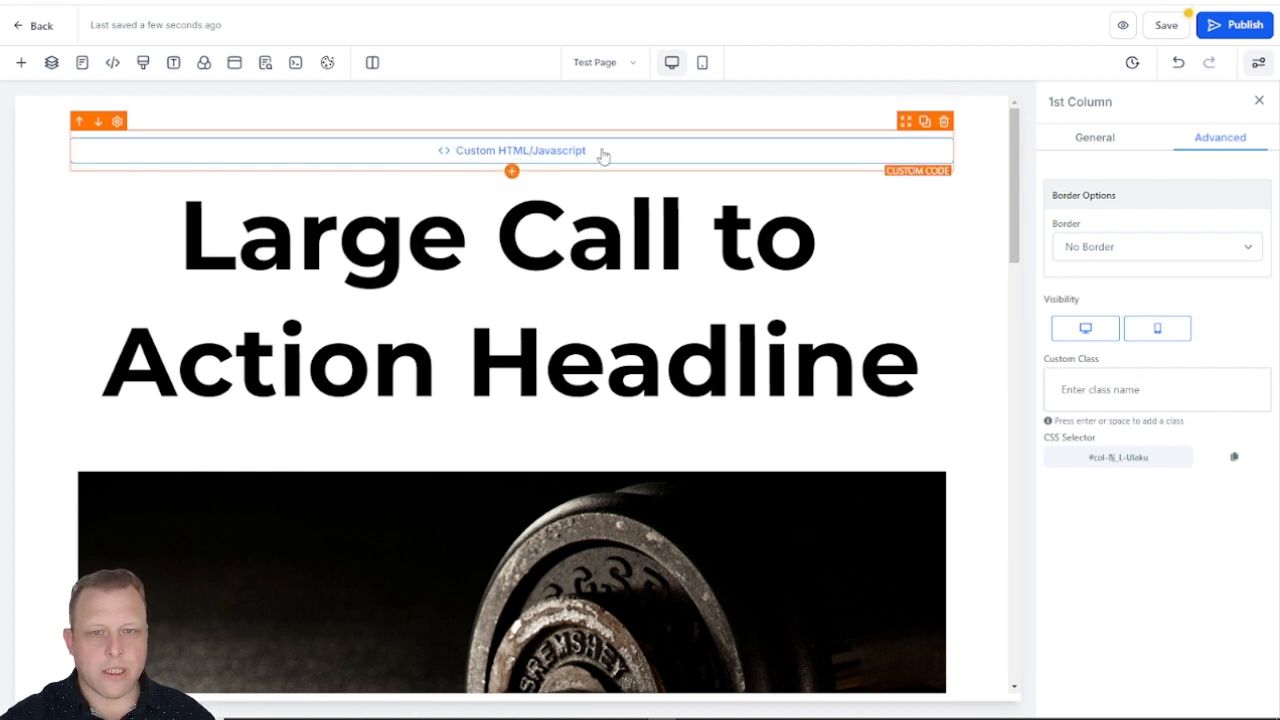
Step: Review the available custom elements and the animation-loading script in the custom code element above the headline, leaving the script as it is
click(21, 63)
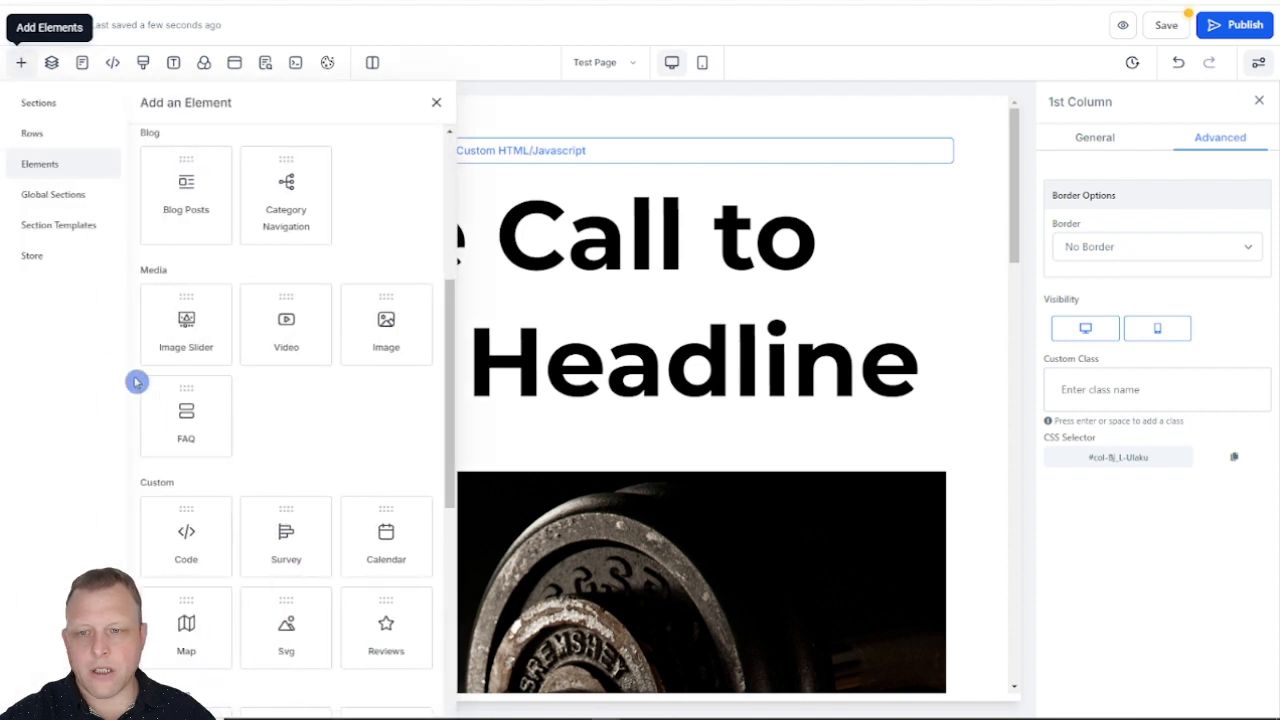
click(525, 158)
click(1180, 249)
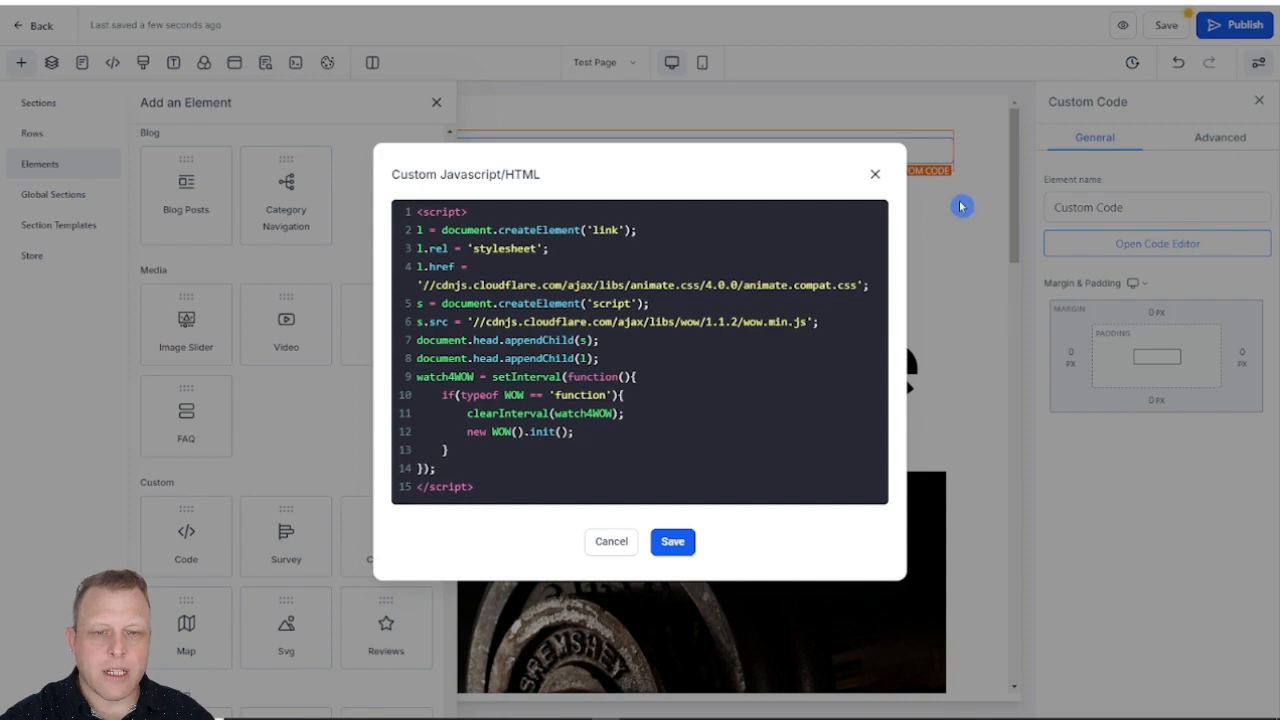
click(875, 174)
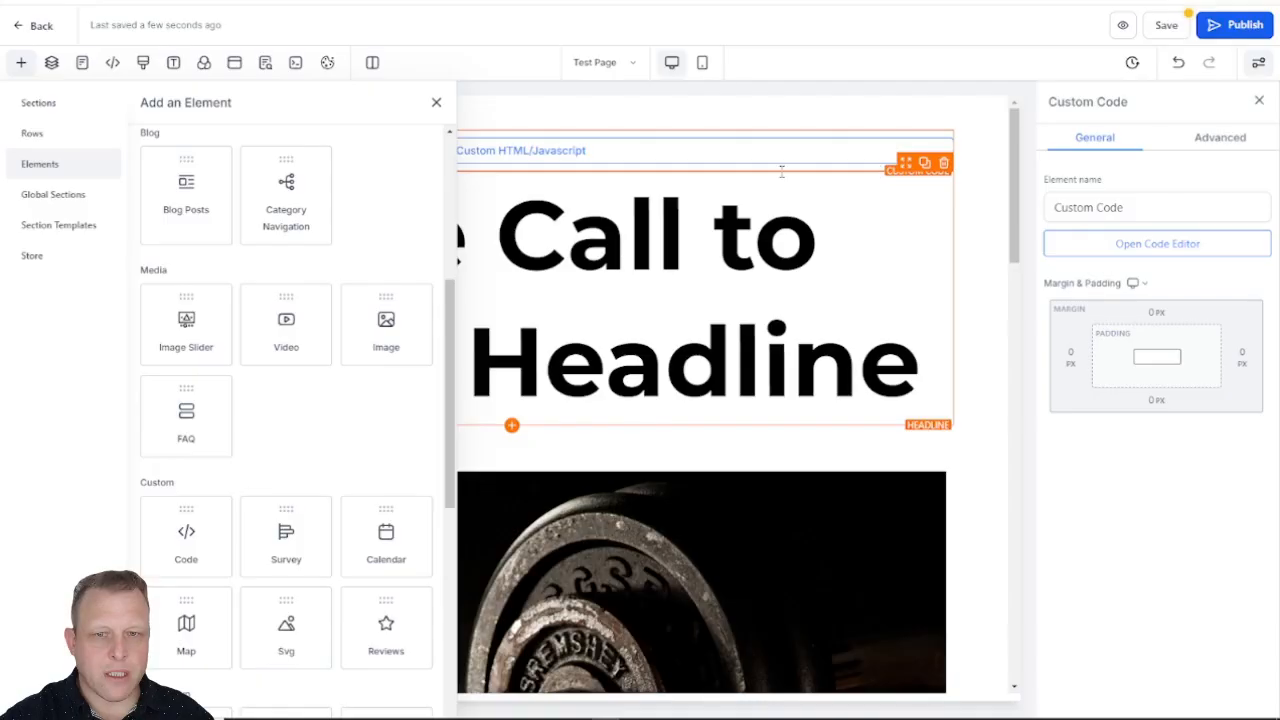
click(436, 102)
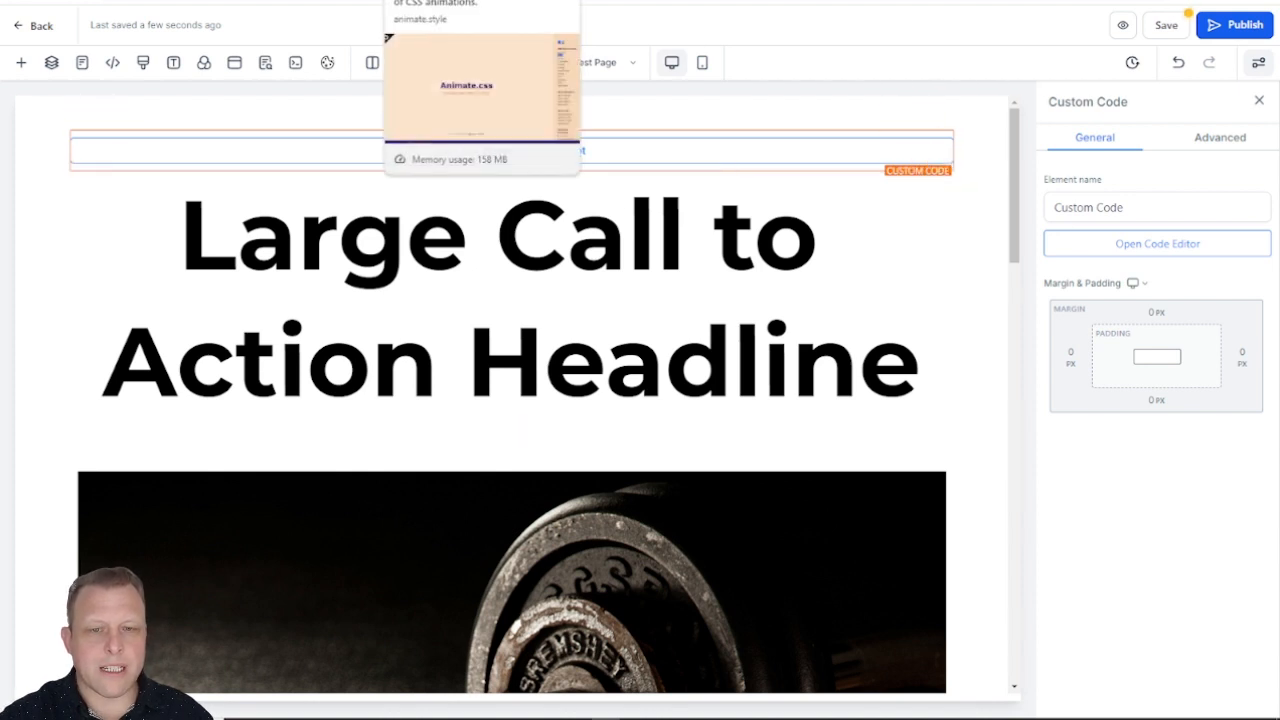
Step: Switch to the Animate.css website and preview entrance and exit animations such as backInLeft, backInRight, bounceIn, bounceInLeft and bounceOut
click(470, 2)
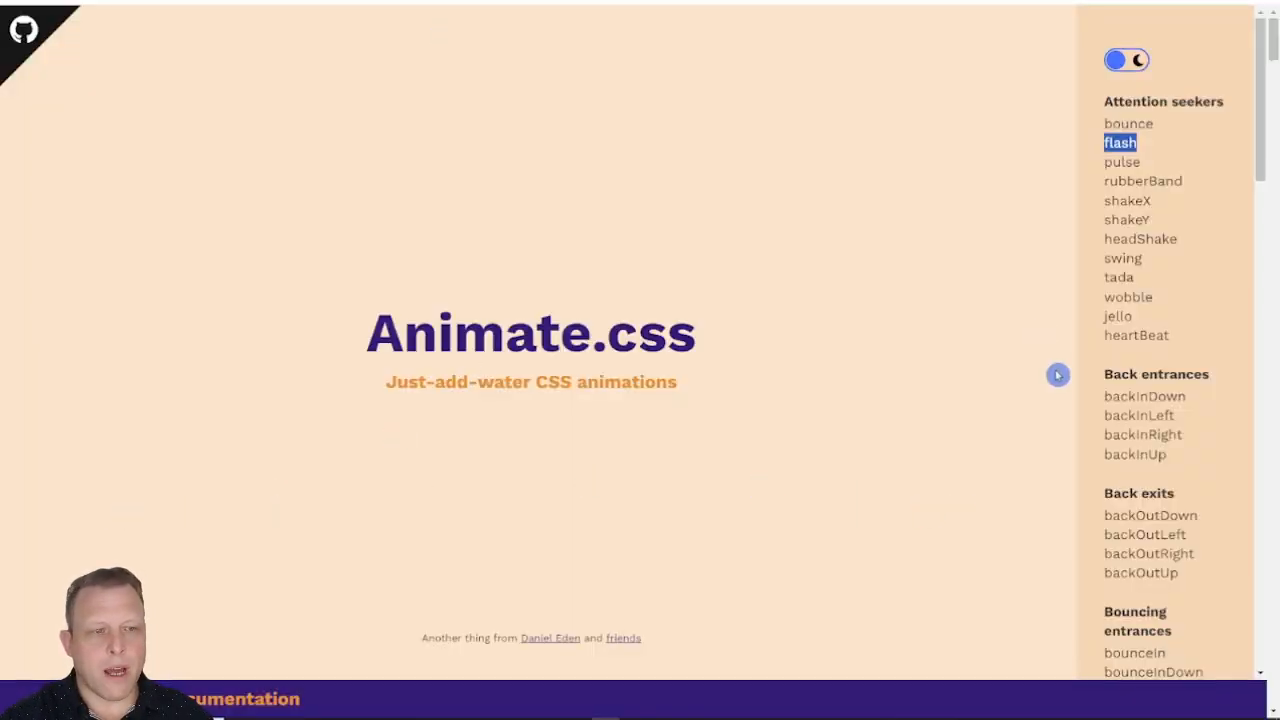
scroll(1186, 160, down, 3)
scroll(1184, 200, up, 3)
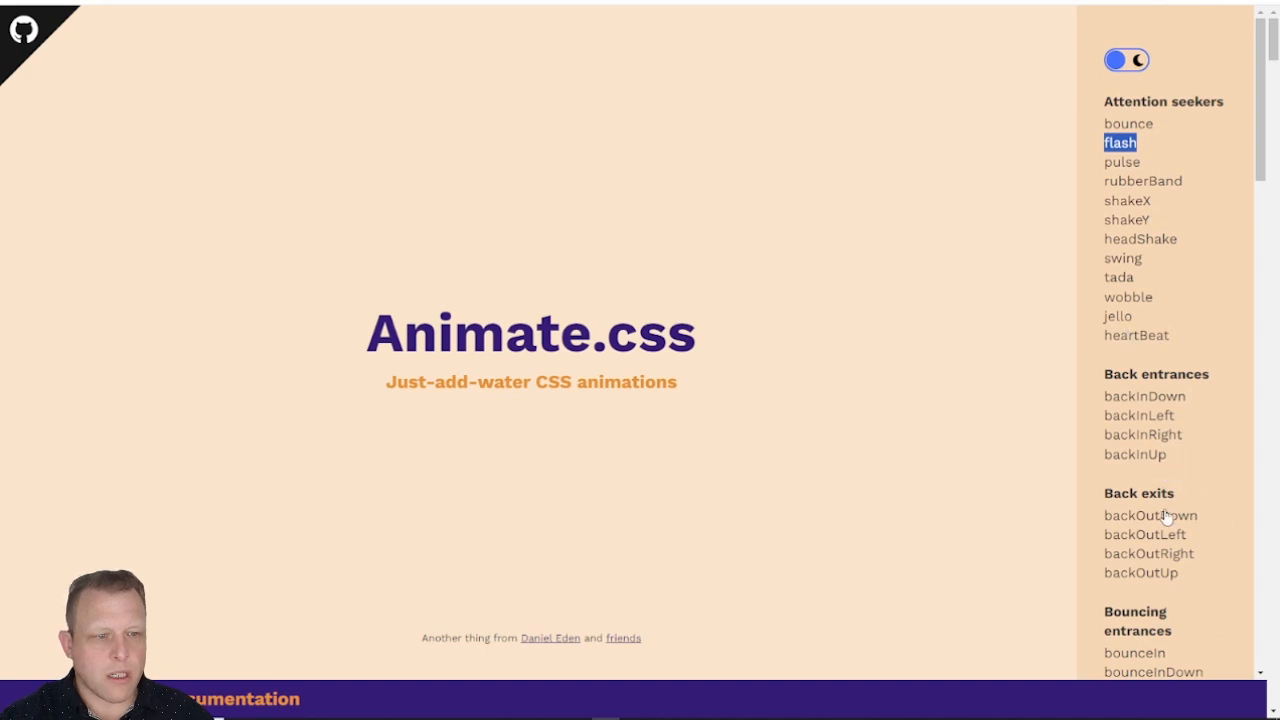
scroll(1186, 508, down, 2)
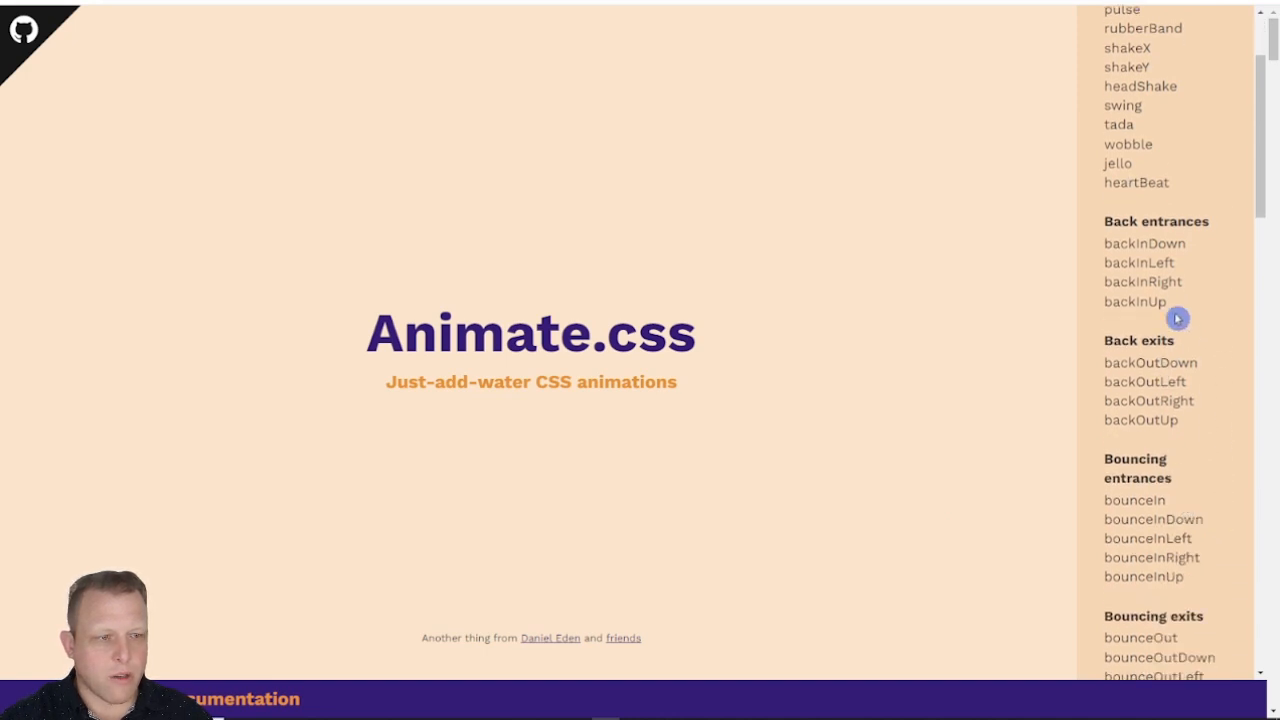
click(1142, 264)
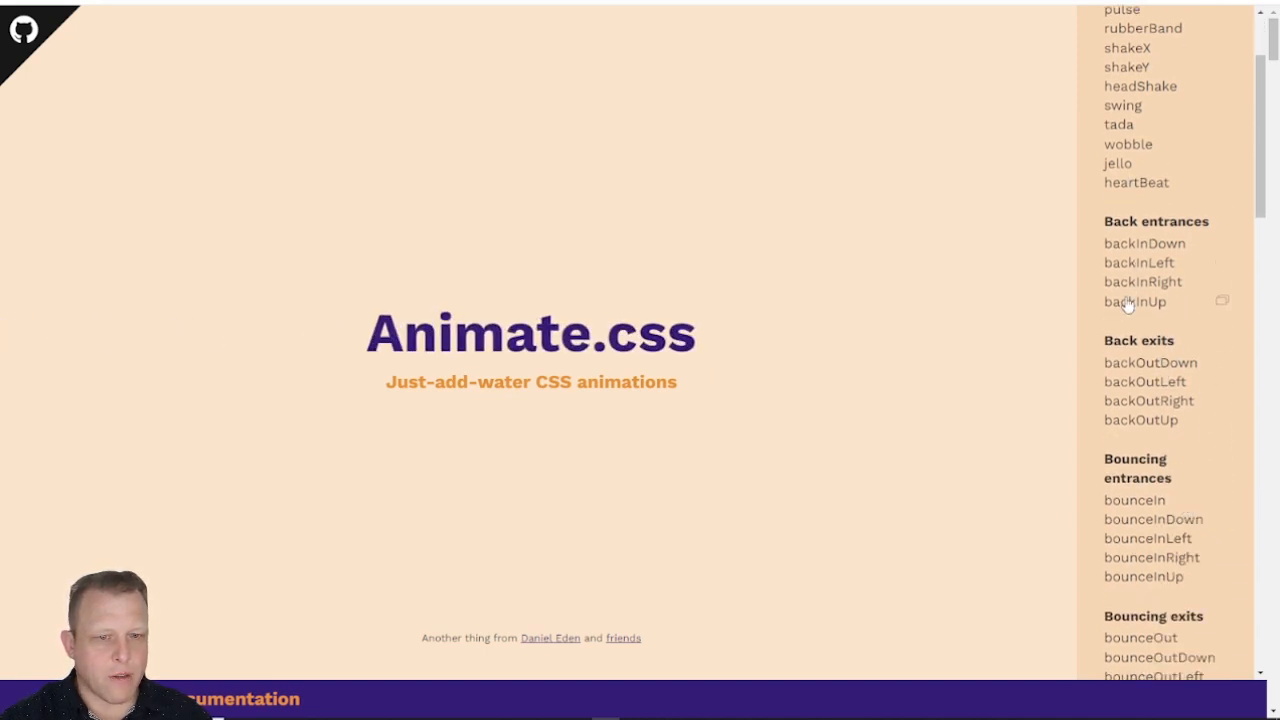
click(1160, 286)
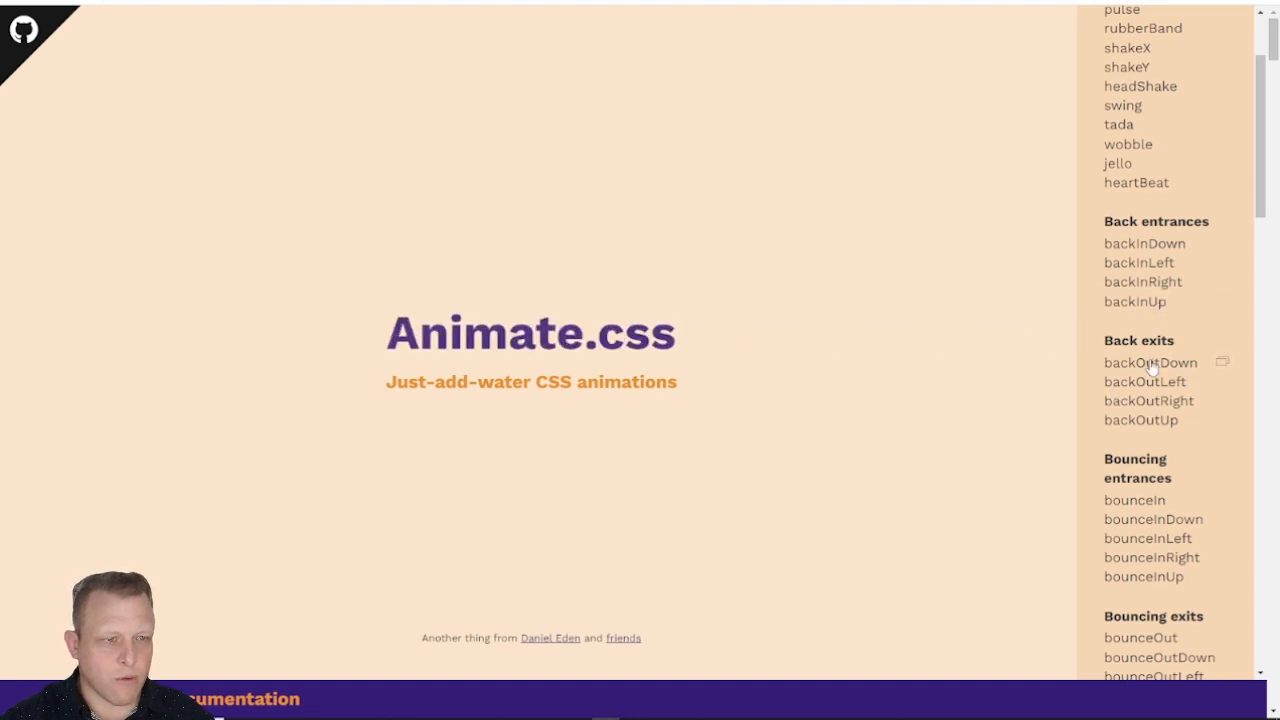
scroll(1150, 365, up, 2)
scroll(1150, 365, down, 3)
scroll(1150, 369, down, 1)
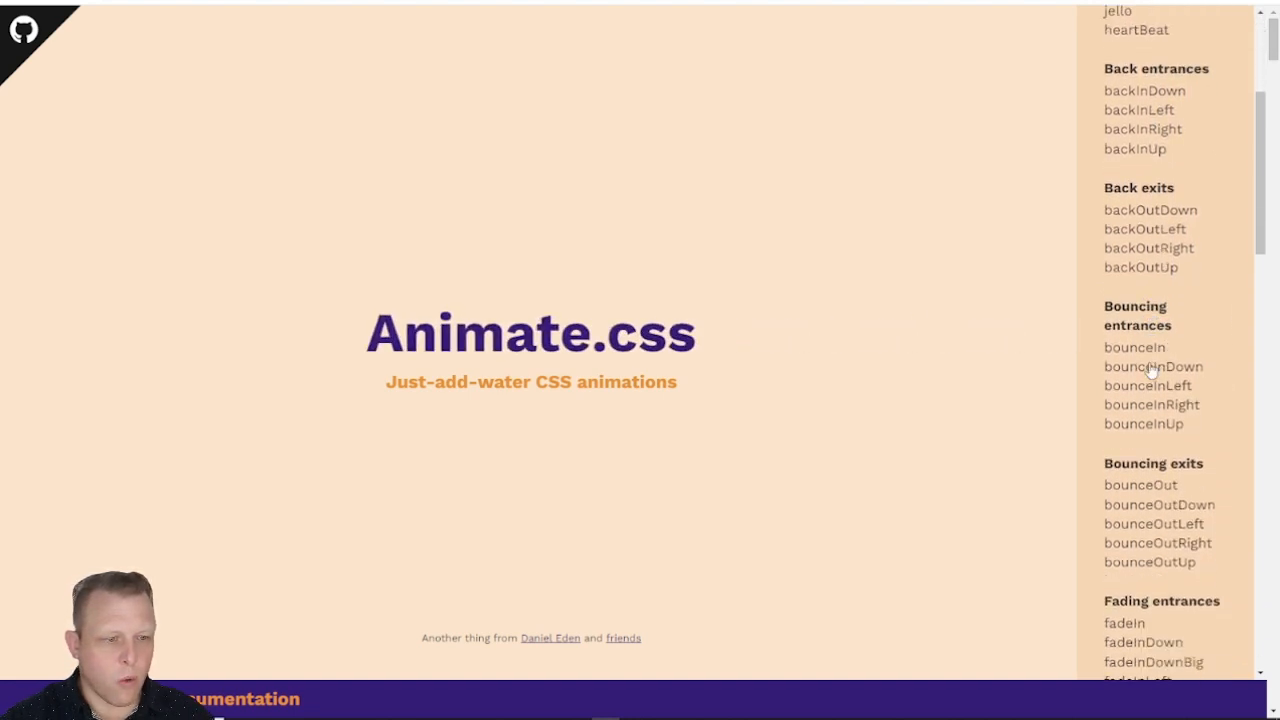
click(1131, 489)
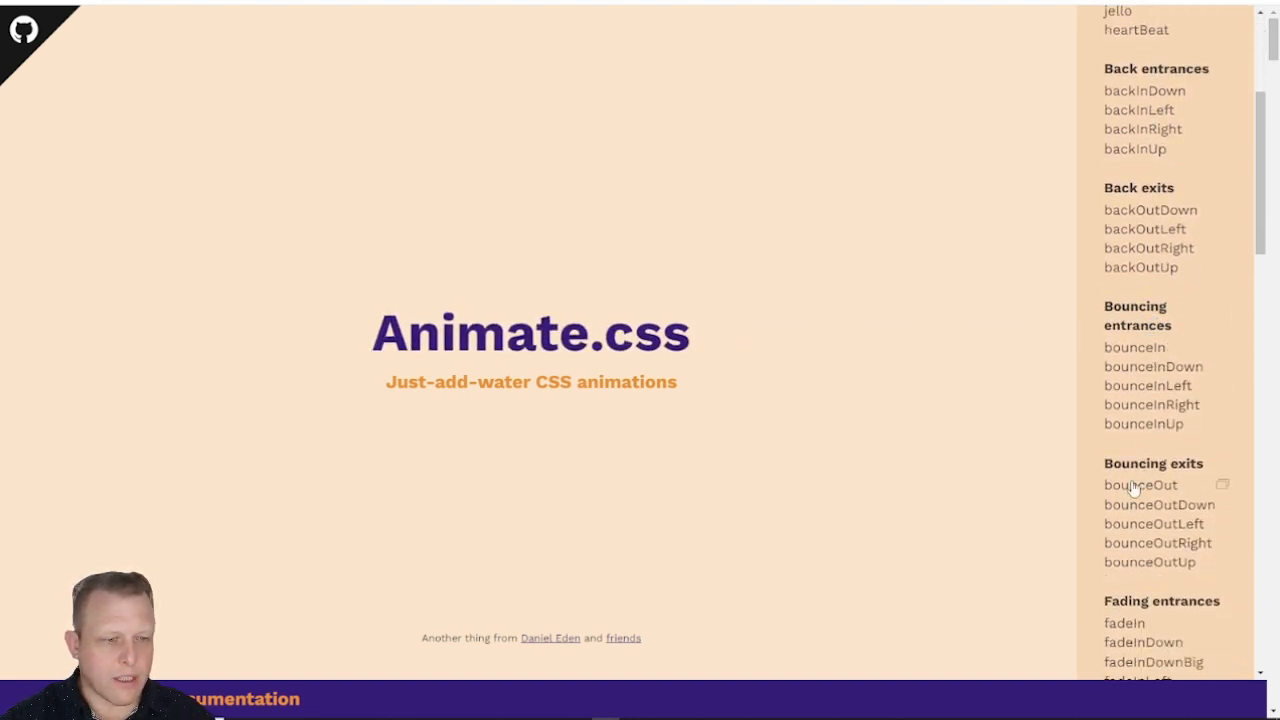
click(1129, 350)
click(1130, 390)
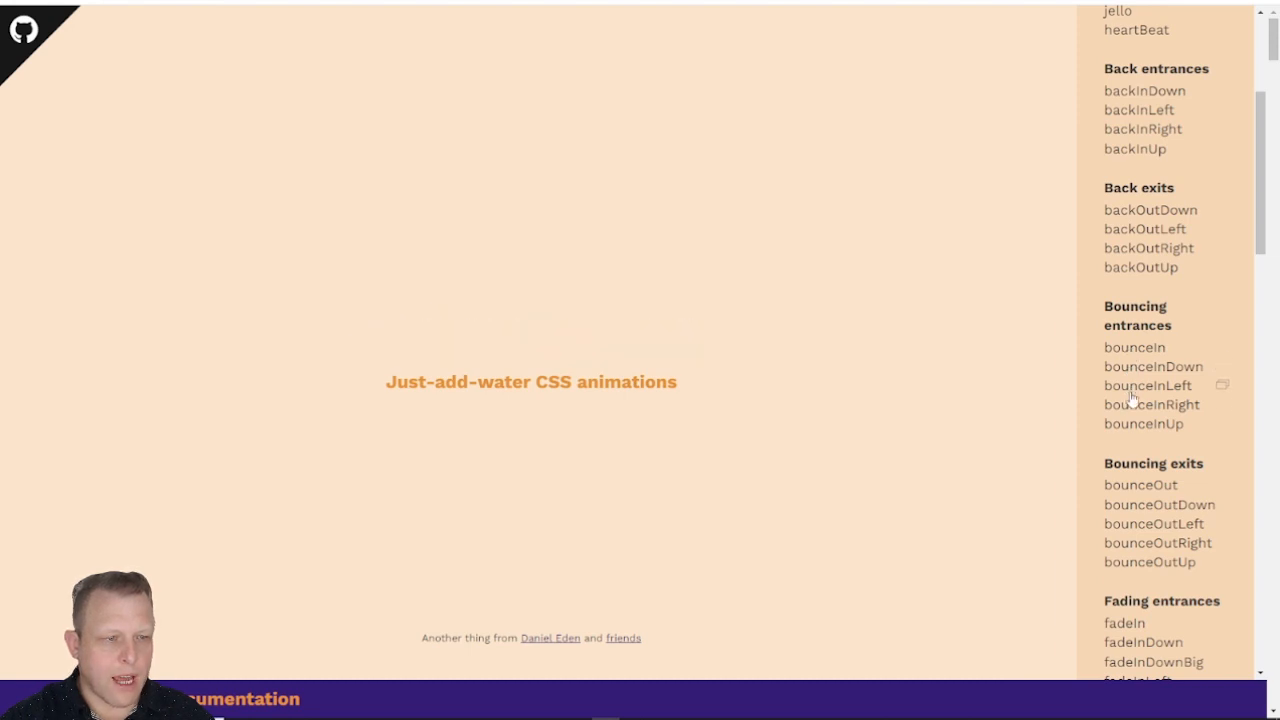
click(1134, 489)
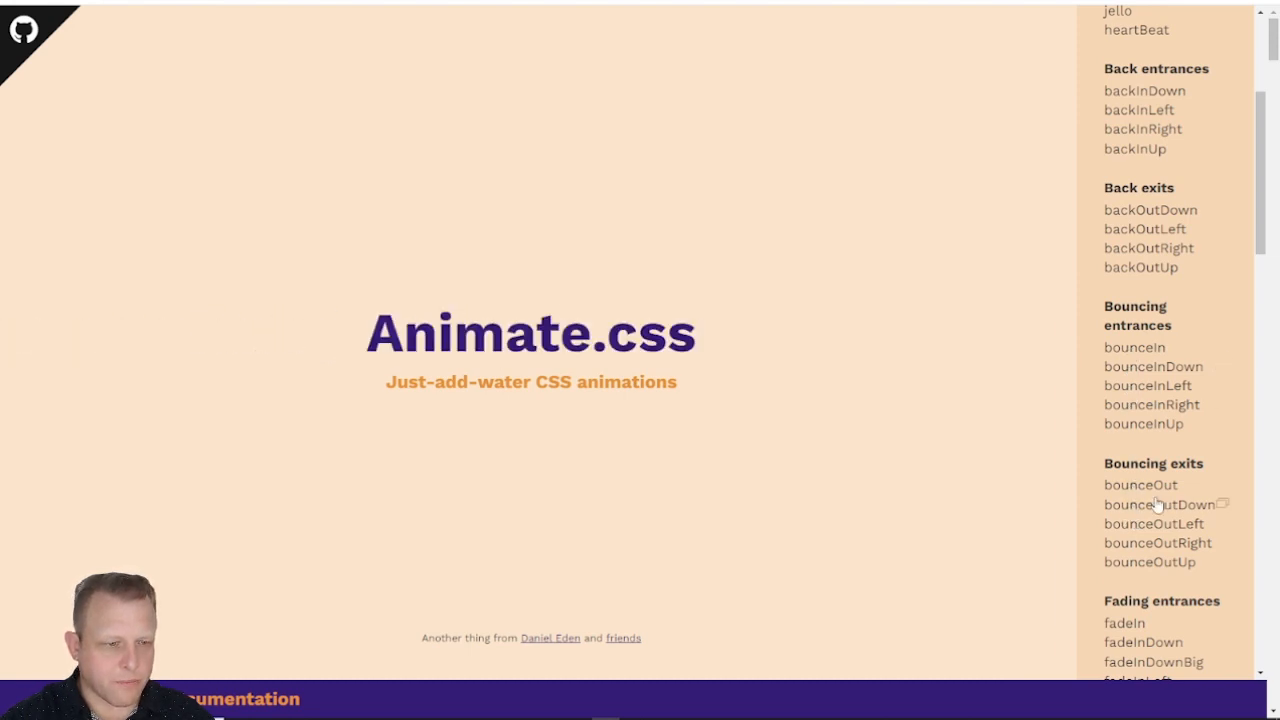
Step: Preview the backInDown and backInLeft entrances again and browse the animation list to the fading entrances
scroll(1165, 440, up, 3)
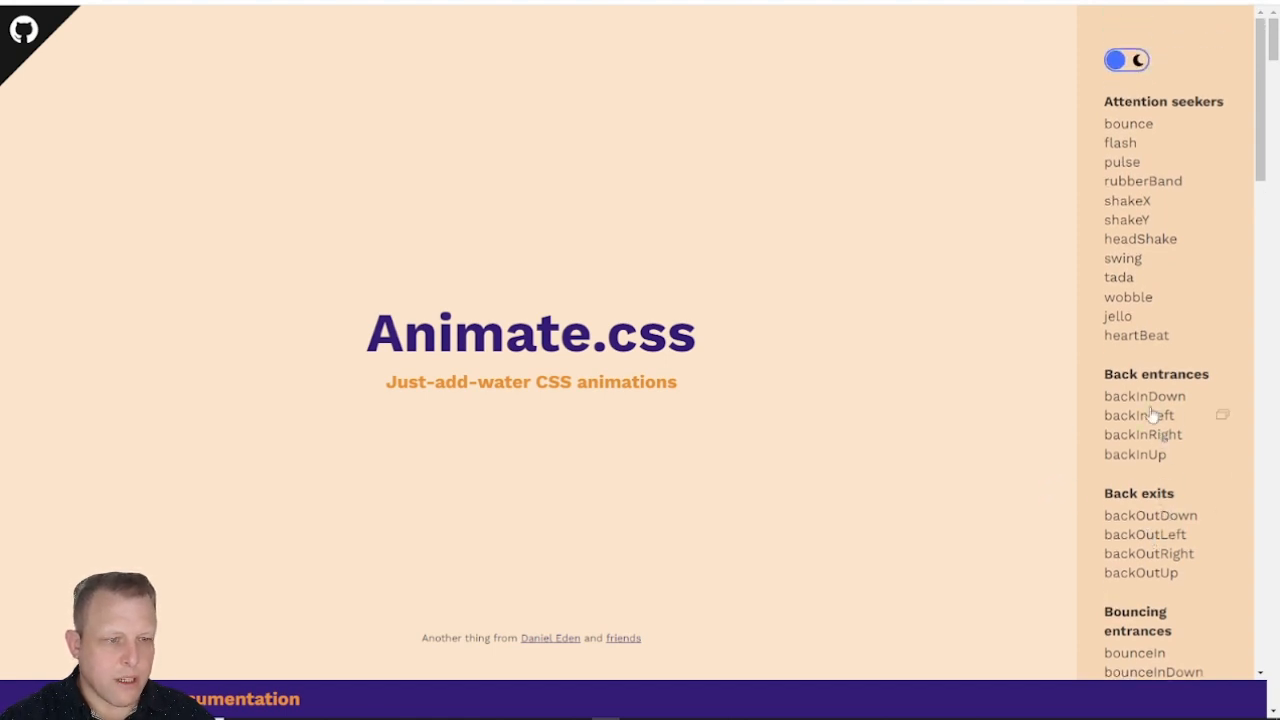
scroll(1166, 451, down, 2)
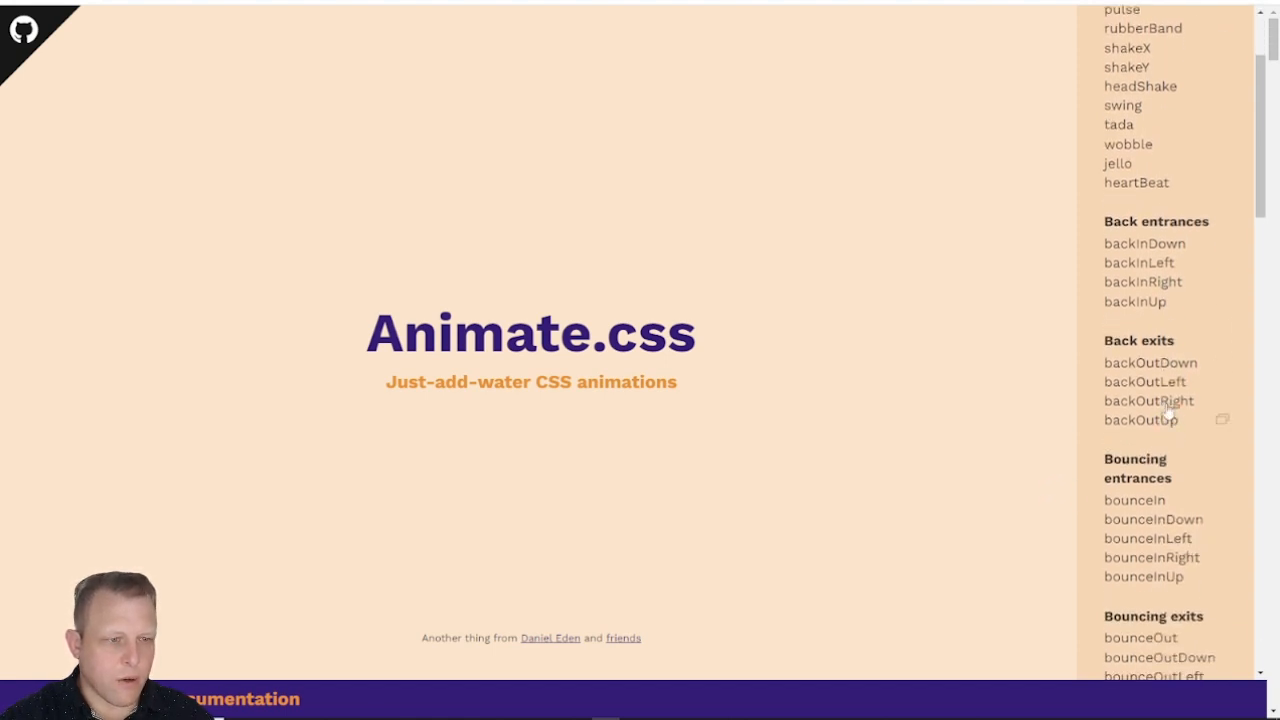
click(1160, 244)
click(1153, 274)
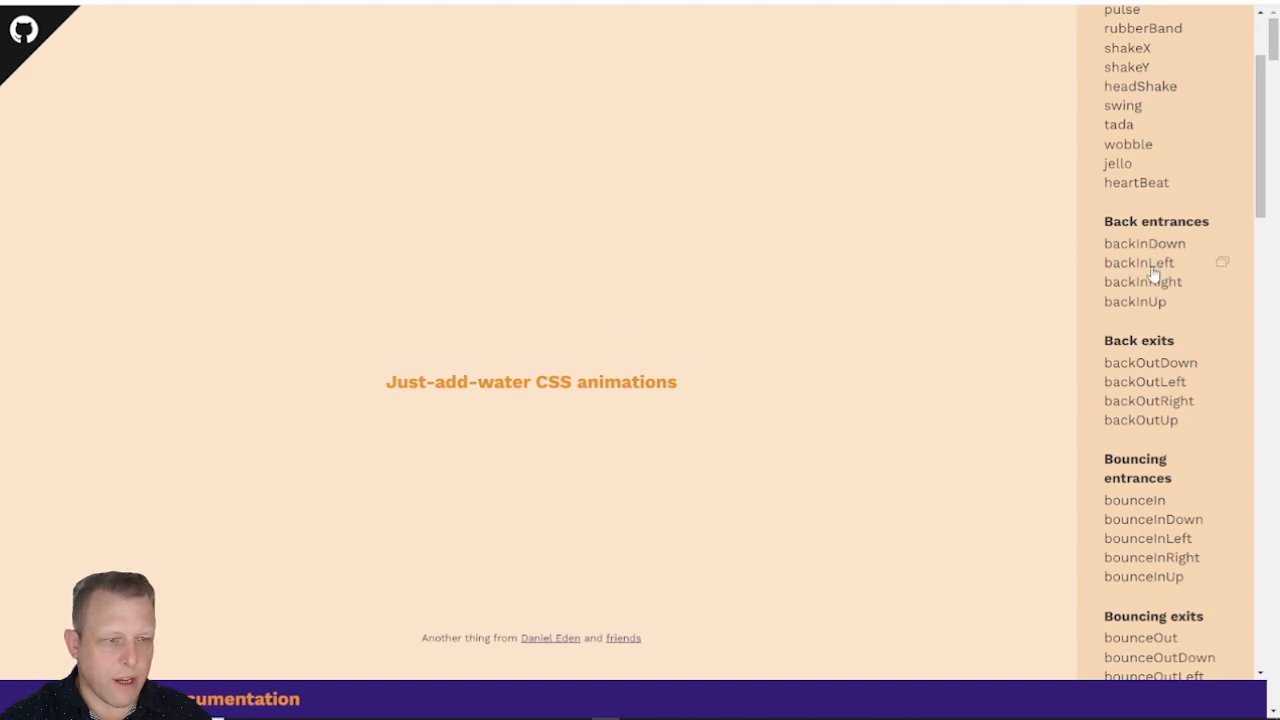
click(1150, 264)
scroll(1151, 330, up, 2)
scroll(1155, 360, down, 6)
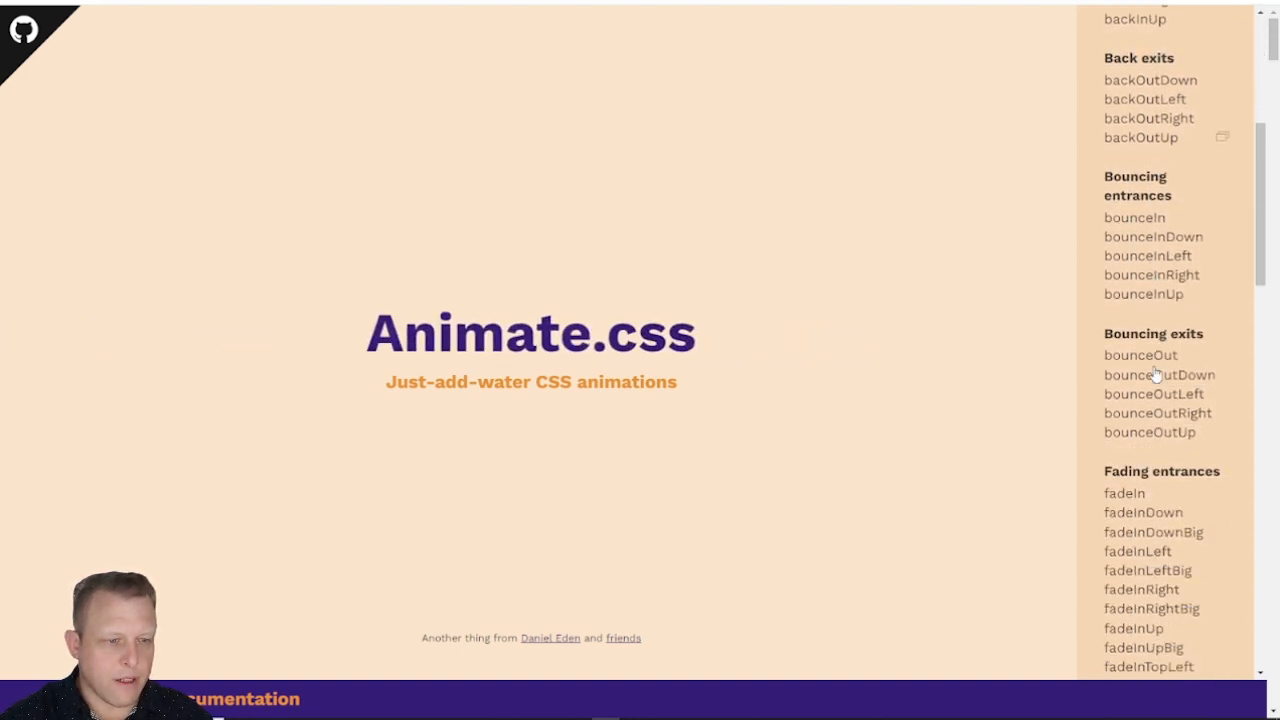
scroll(1155, 372, down, 3)
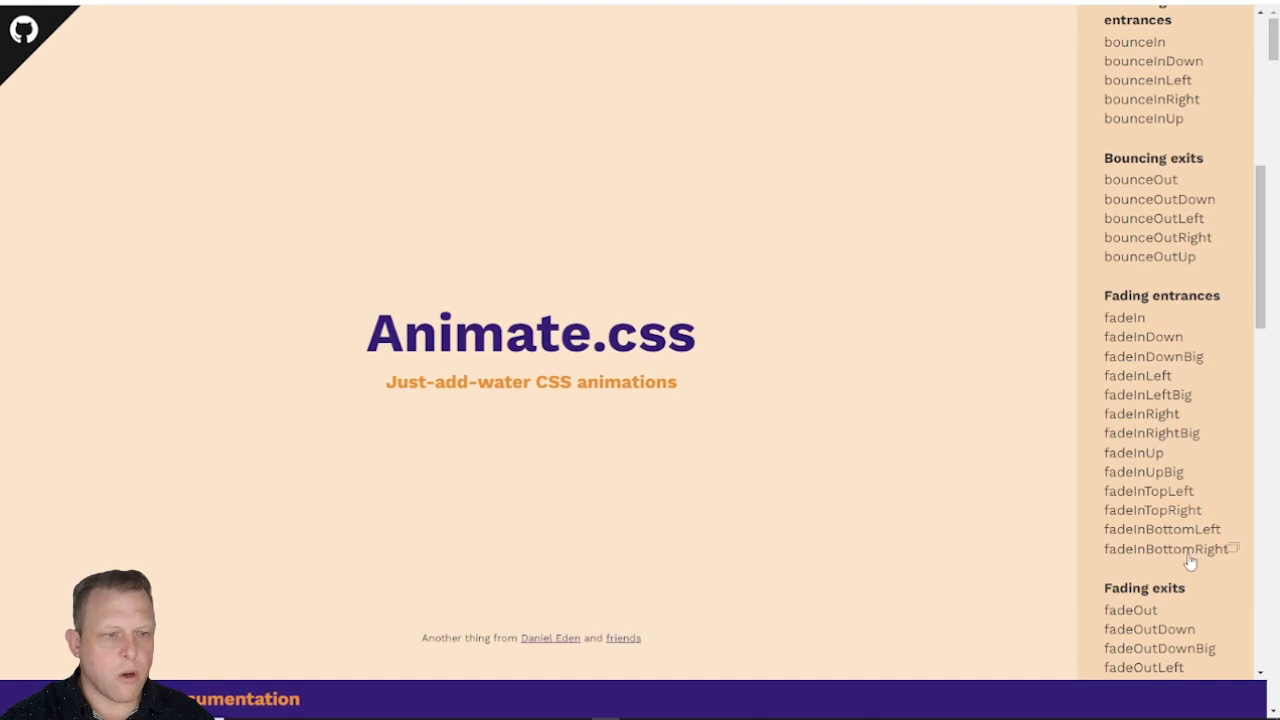
Step: Preview the fadeInLeft and fadeInRight fading entrances and copy the class name fadeInLeft
click(1137, 376)
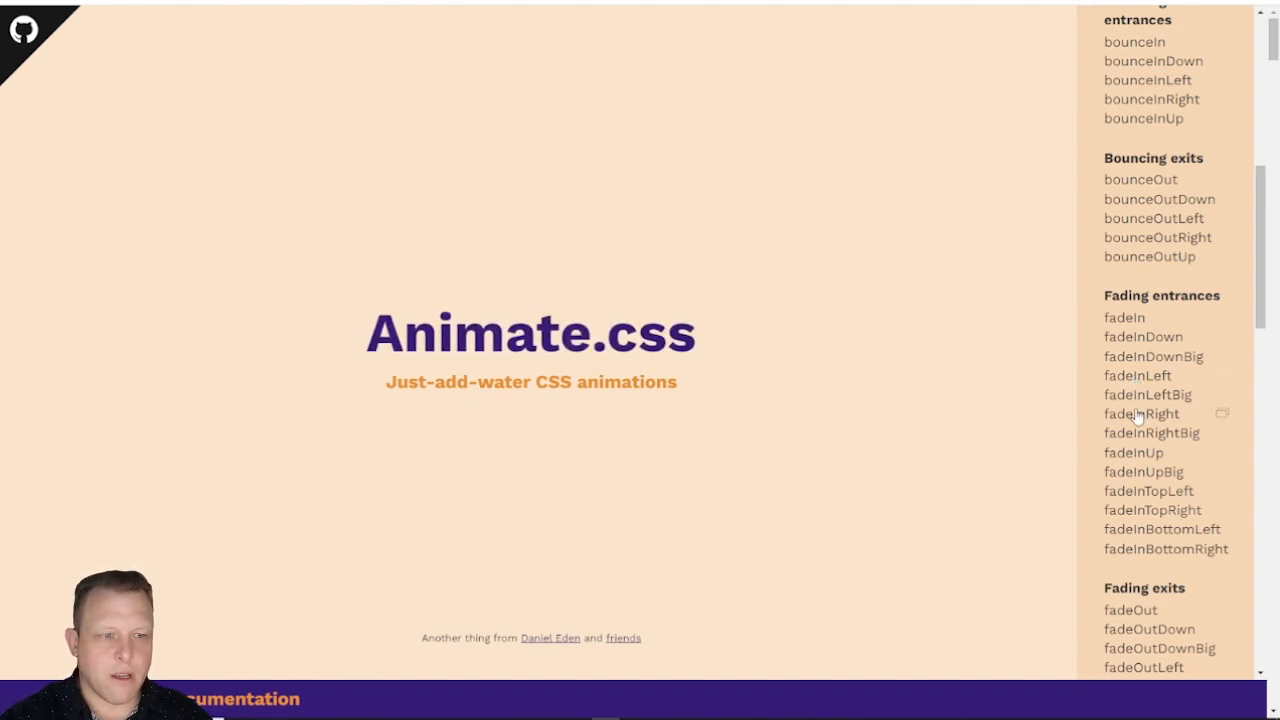
click(1137, 414)
click(1144, 378)
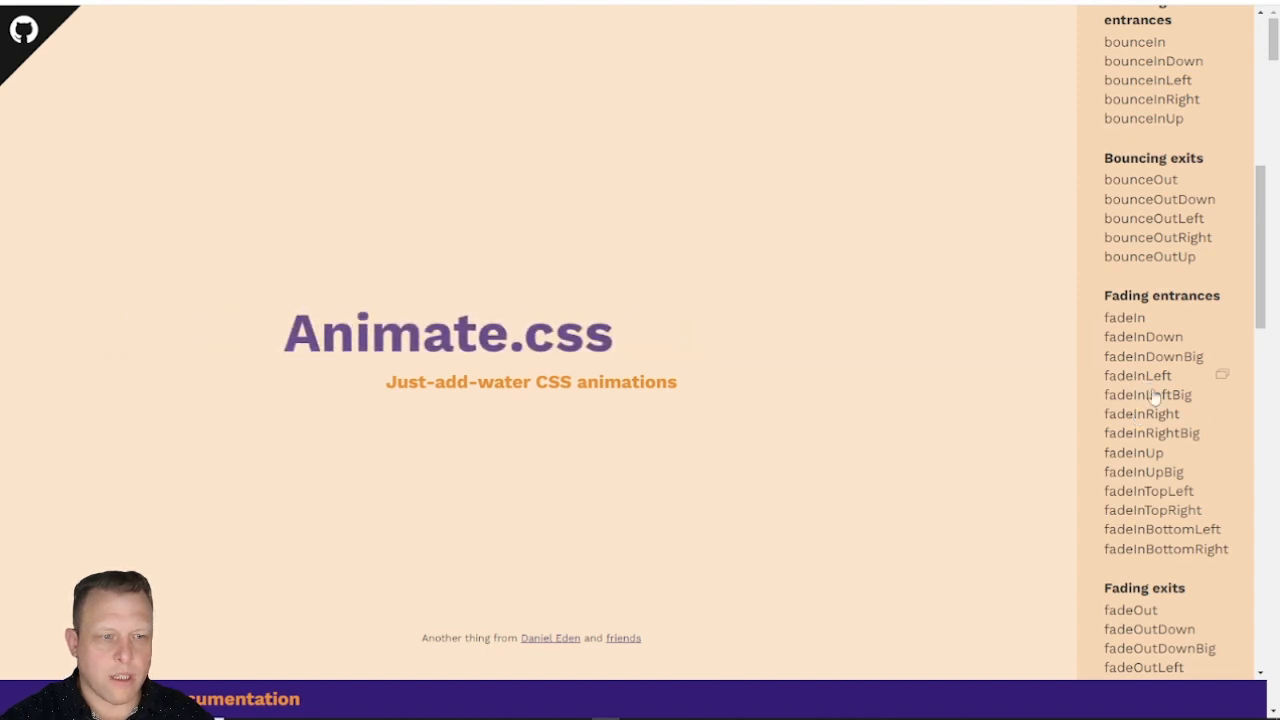
click(1106, 381)
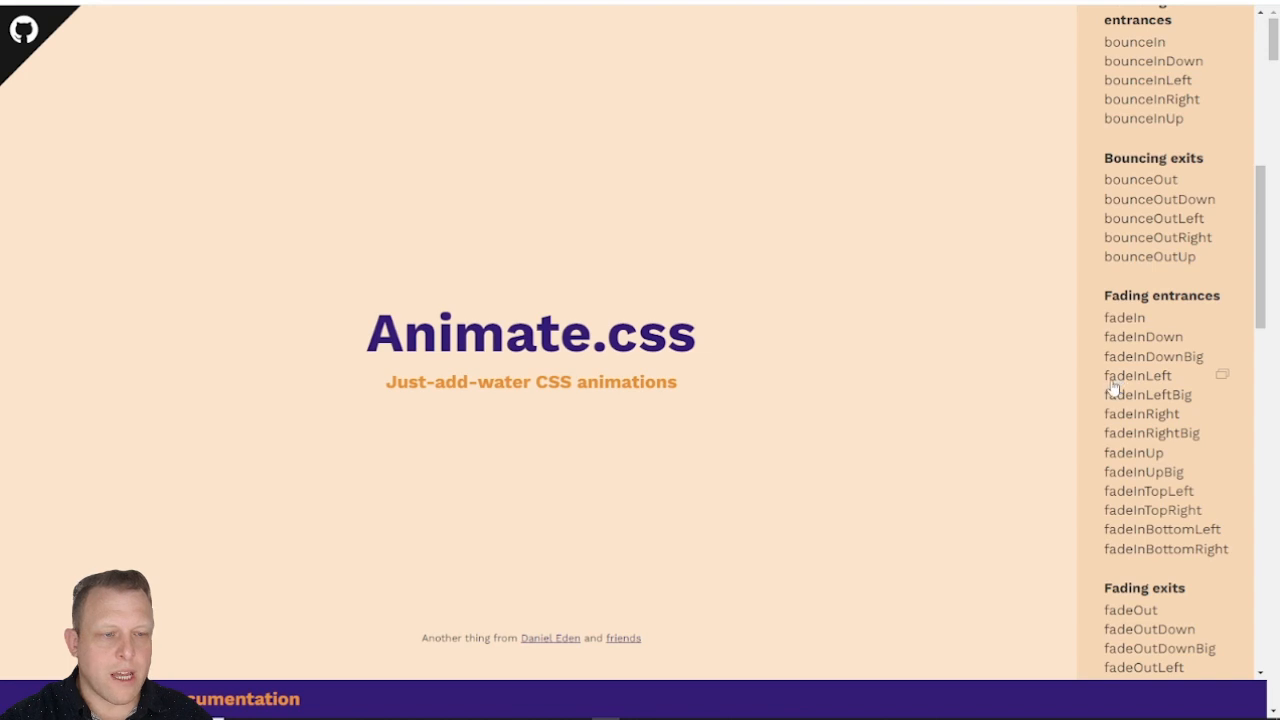
click(1104, 381)
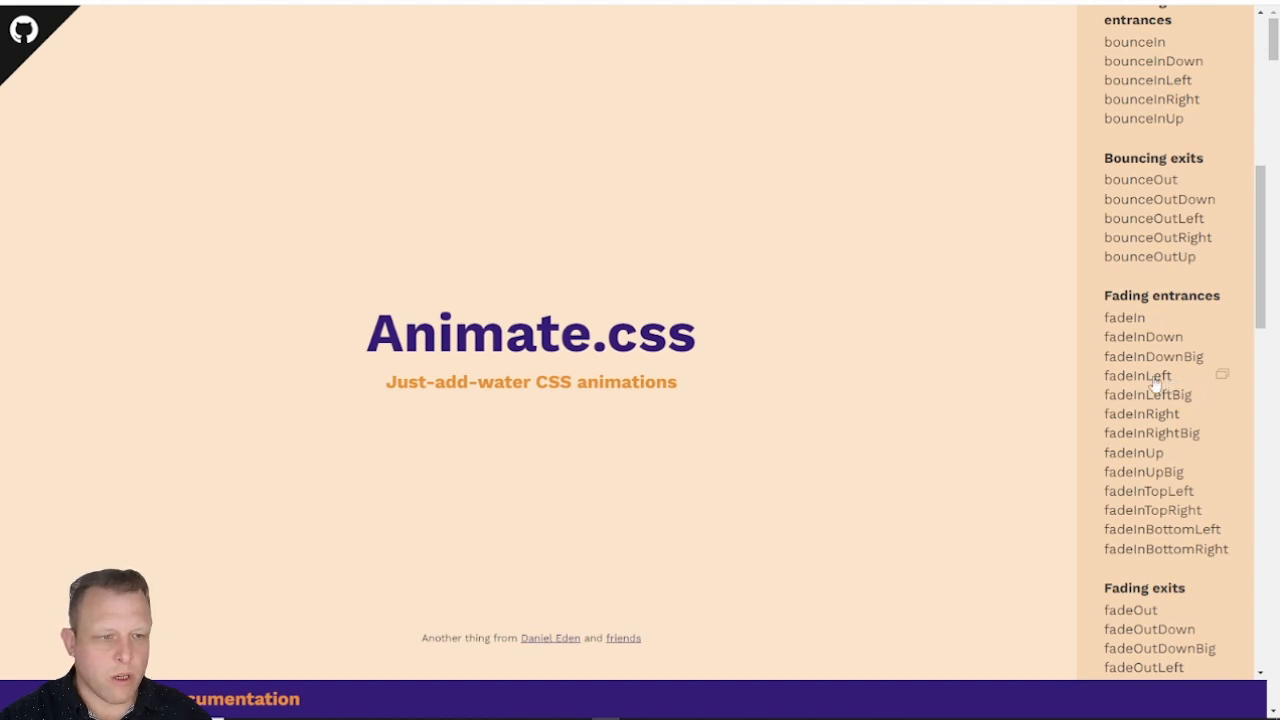
drag(1172, 378, 1104, 379)
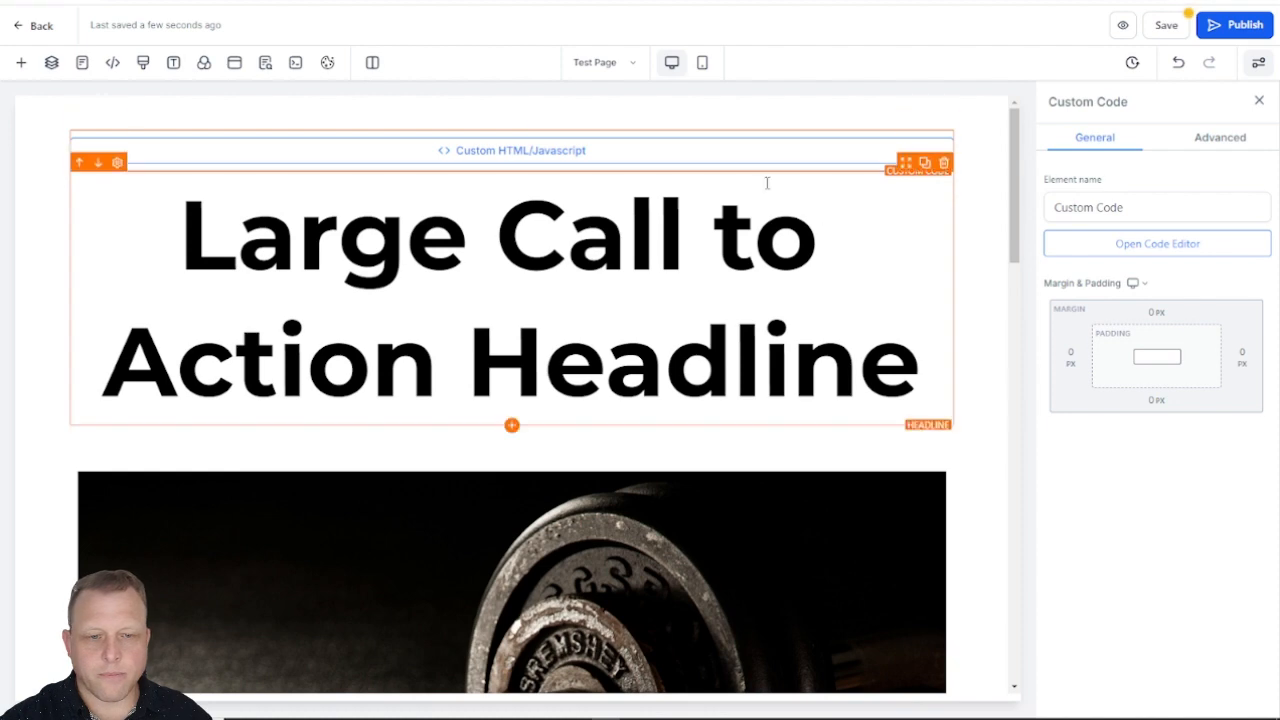
Step: Back in the page editor, add the custom classes wow and fadeInLeft to the 1st Column holding the upper placeholder image
scroll(754, 274, down, 5)
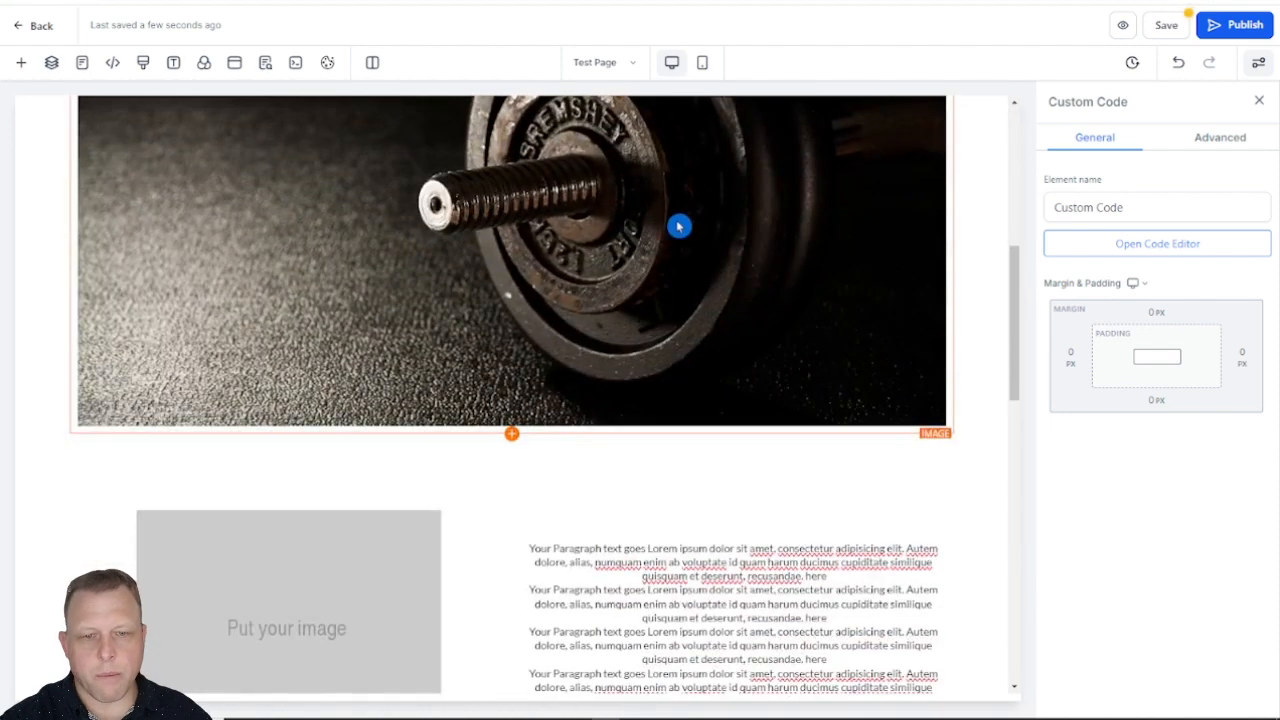
scroll(678, 226, up, 3)
scroll(674, 251, down, 5)
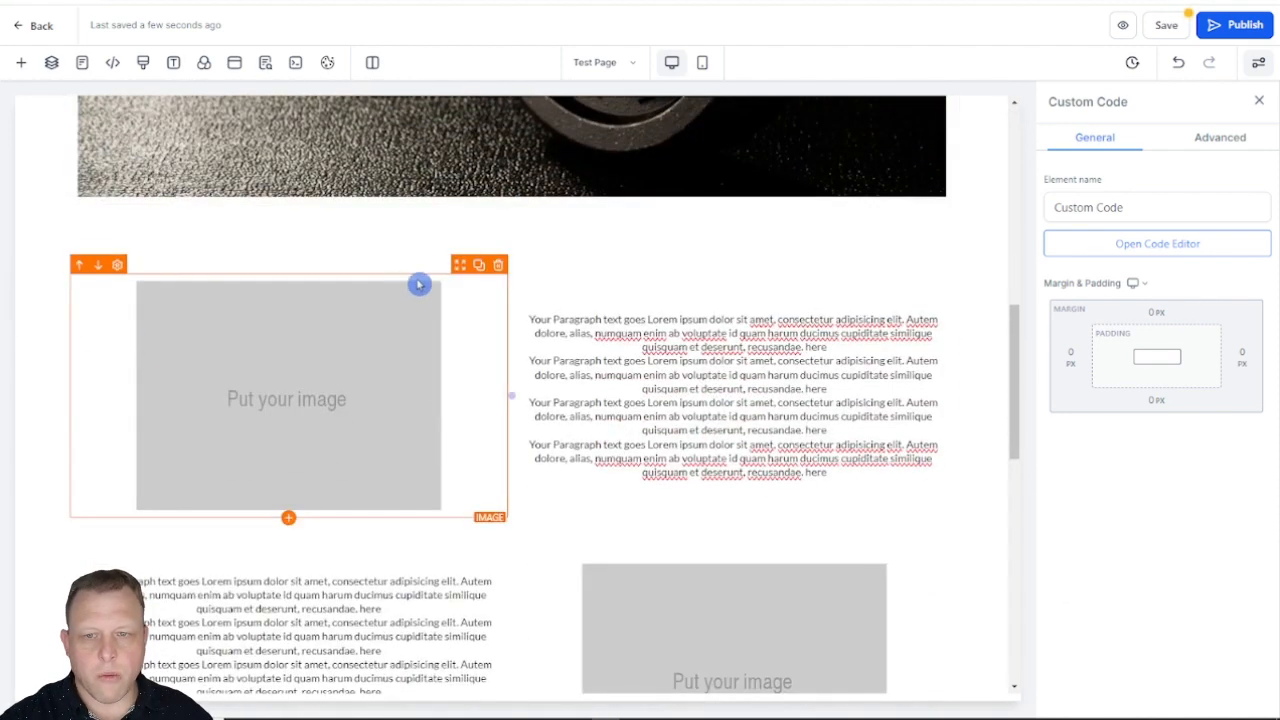
click(360, 274)
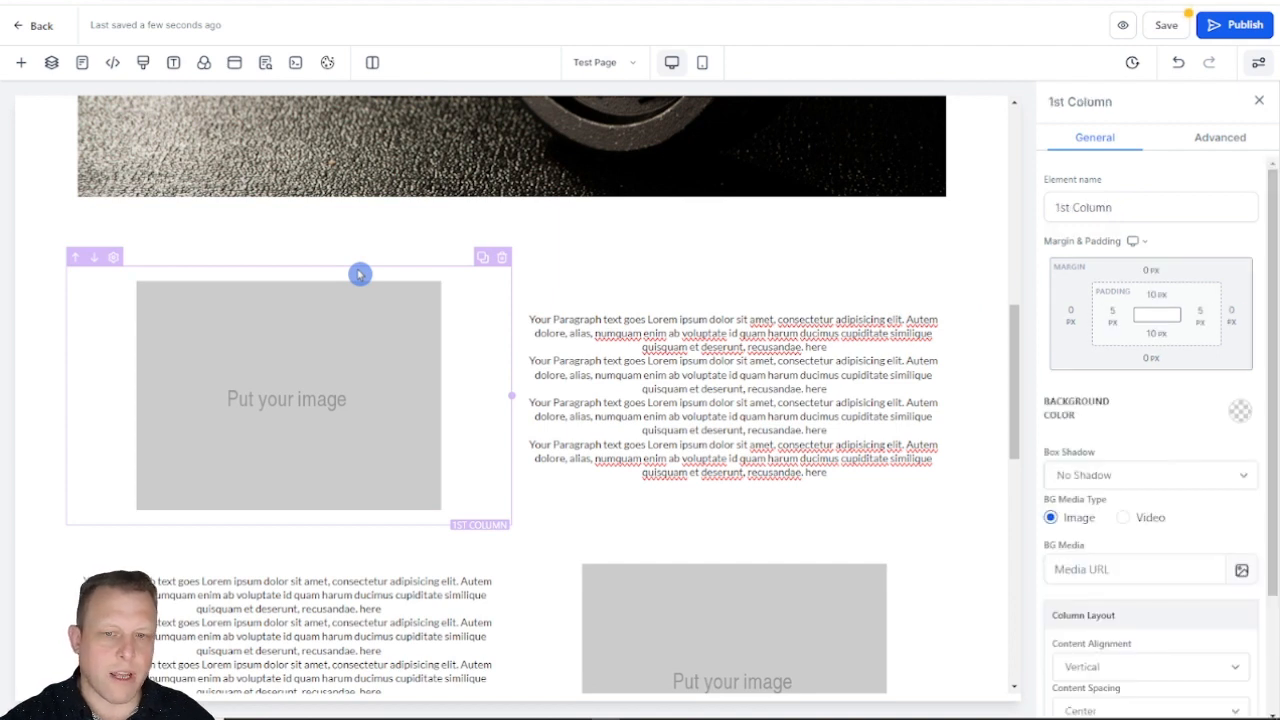
click(1228, 140)
click(1095, 392)
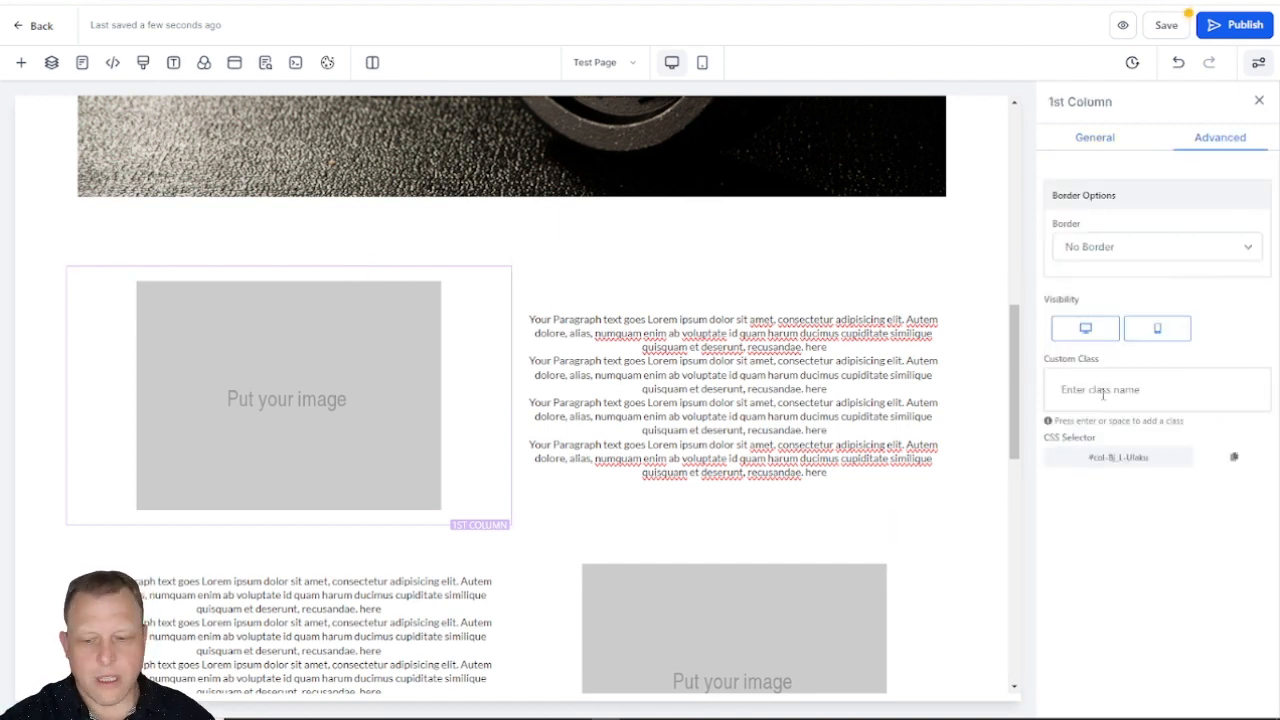
text(w)
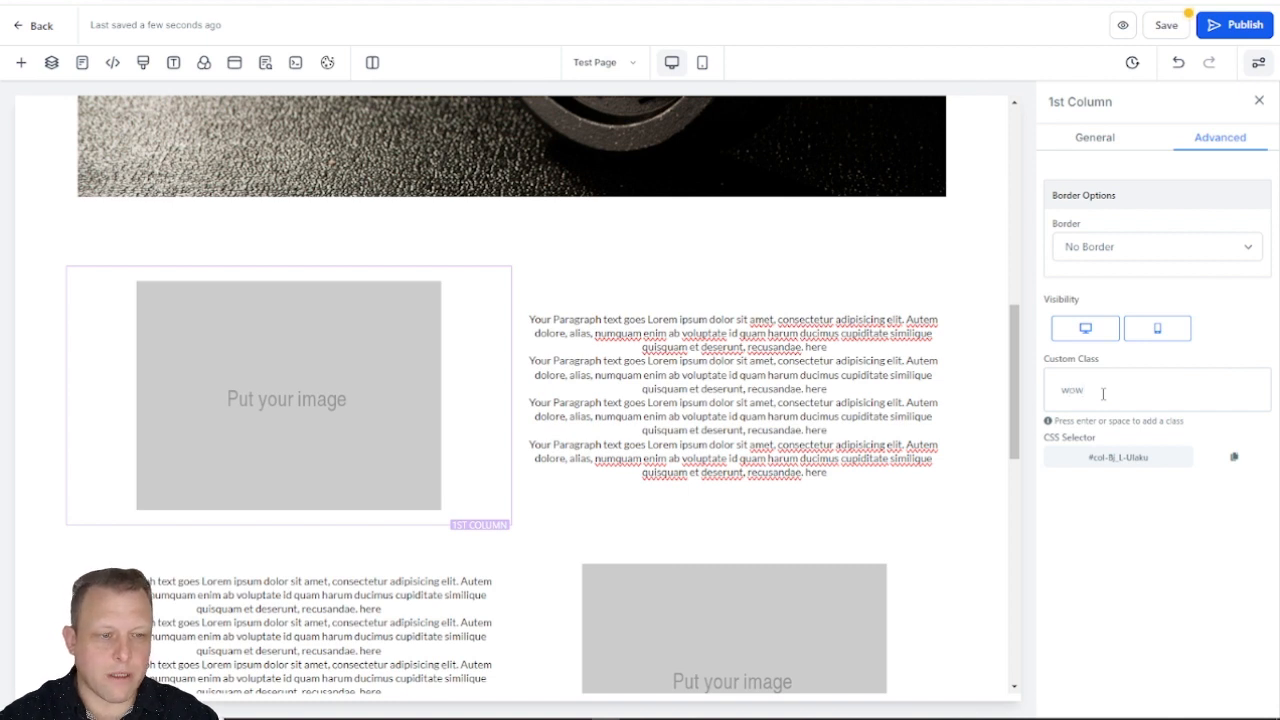
text(ow)
key(Return)
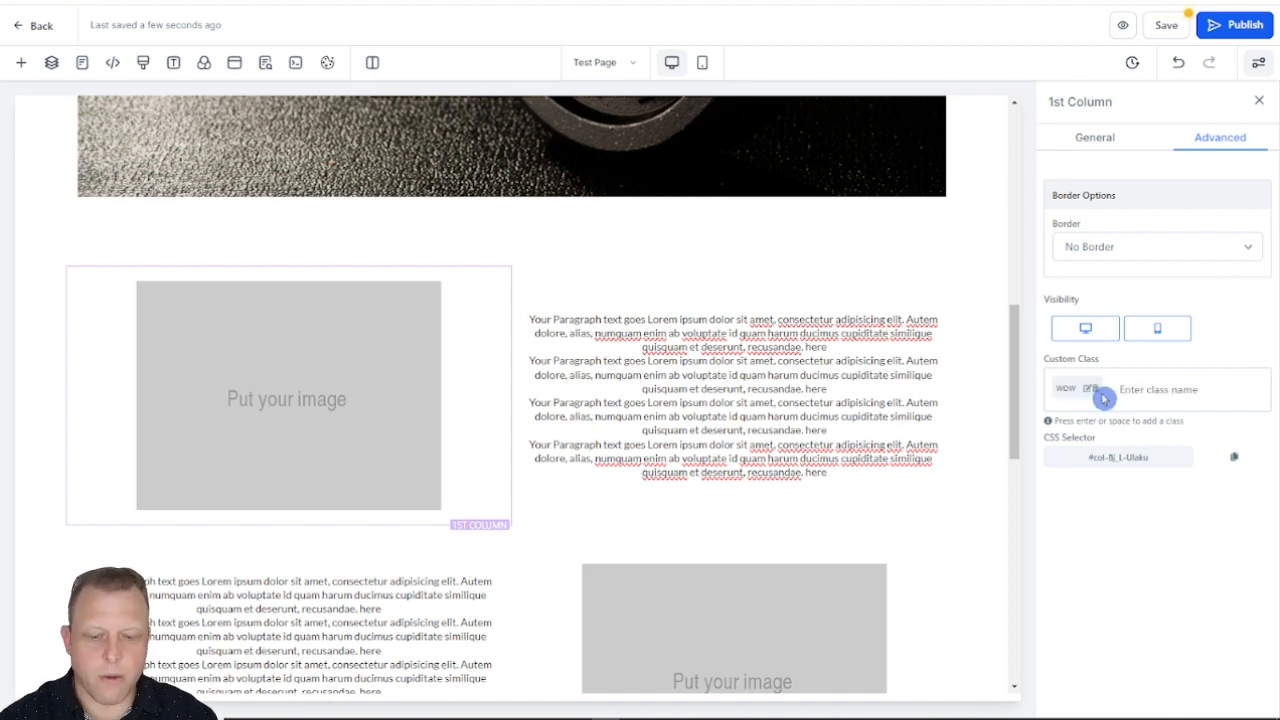
key(ctrl+v)
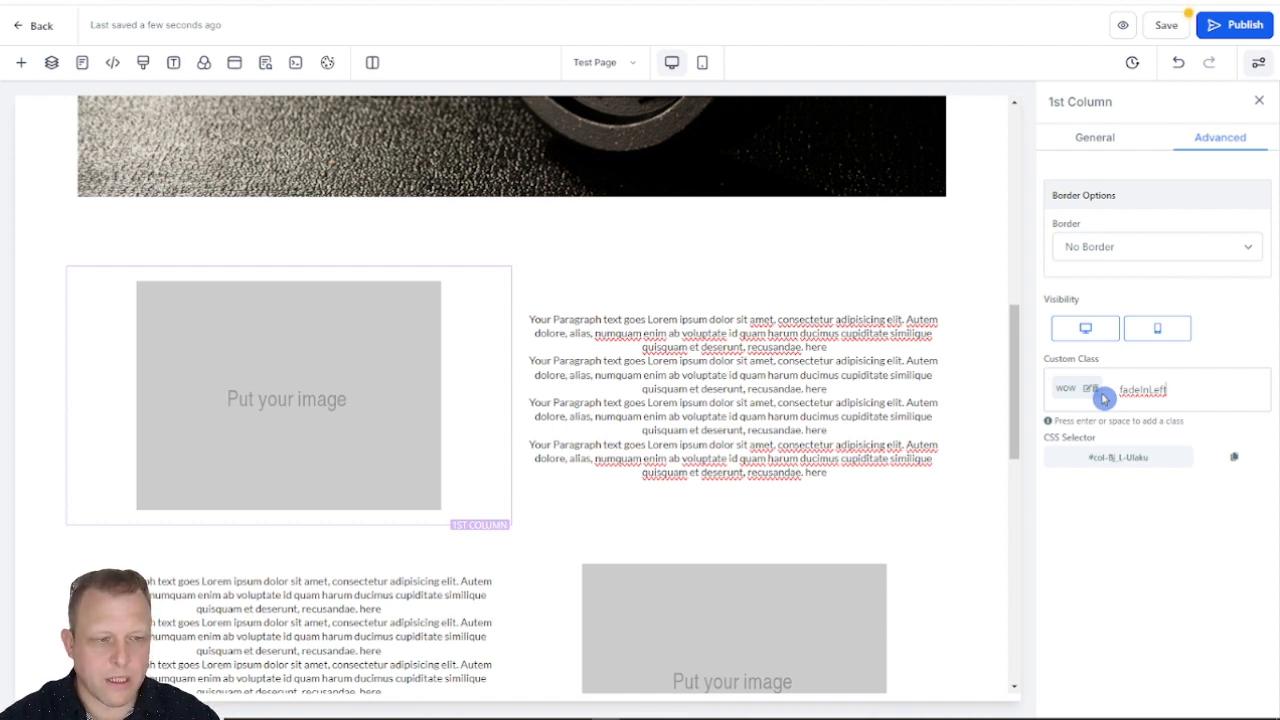
key(Return)
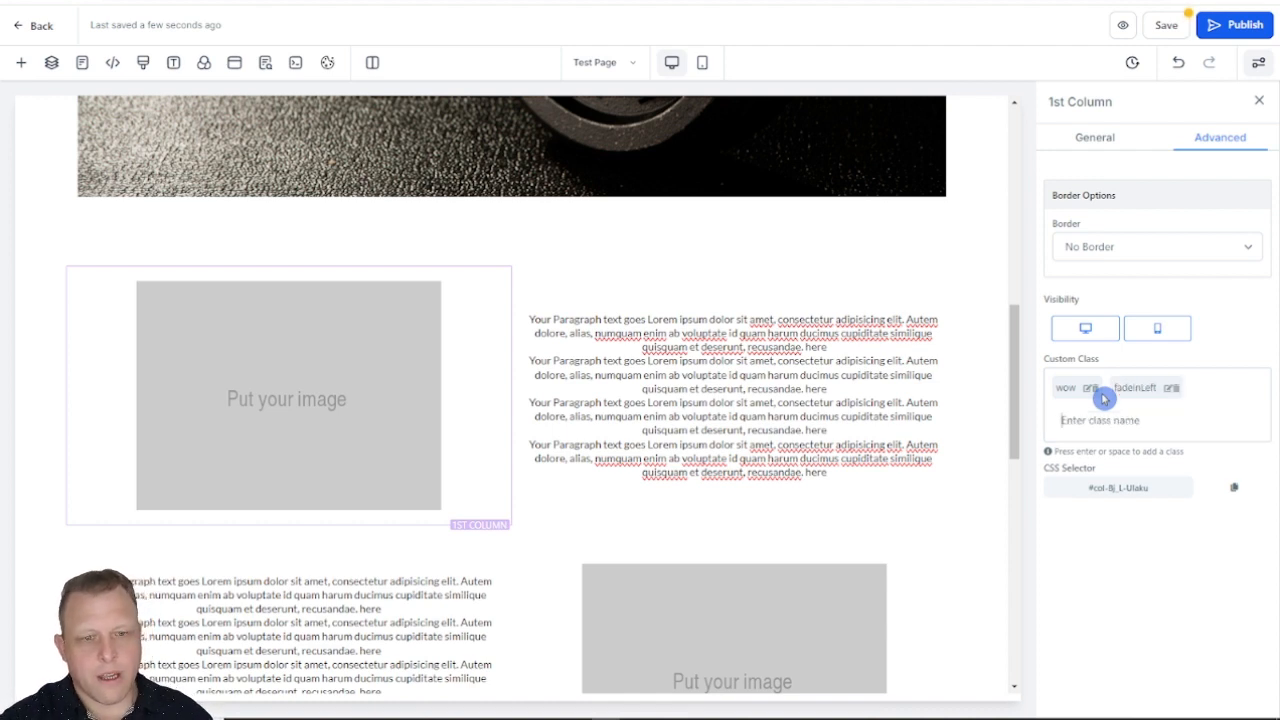
Step: Select the 2nd Column beside the upper placeholder image and copy the class name fadeInRight from the Animate.css website
click(765, 290)
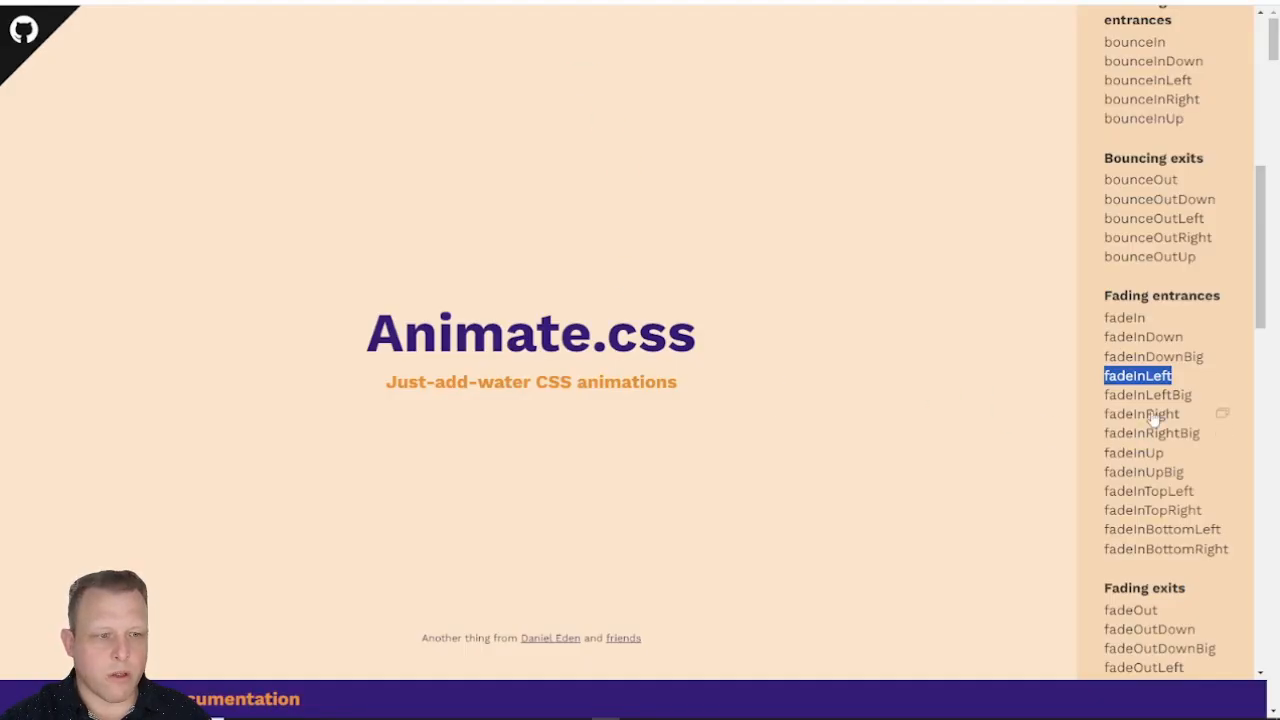
click(1152, 416)
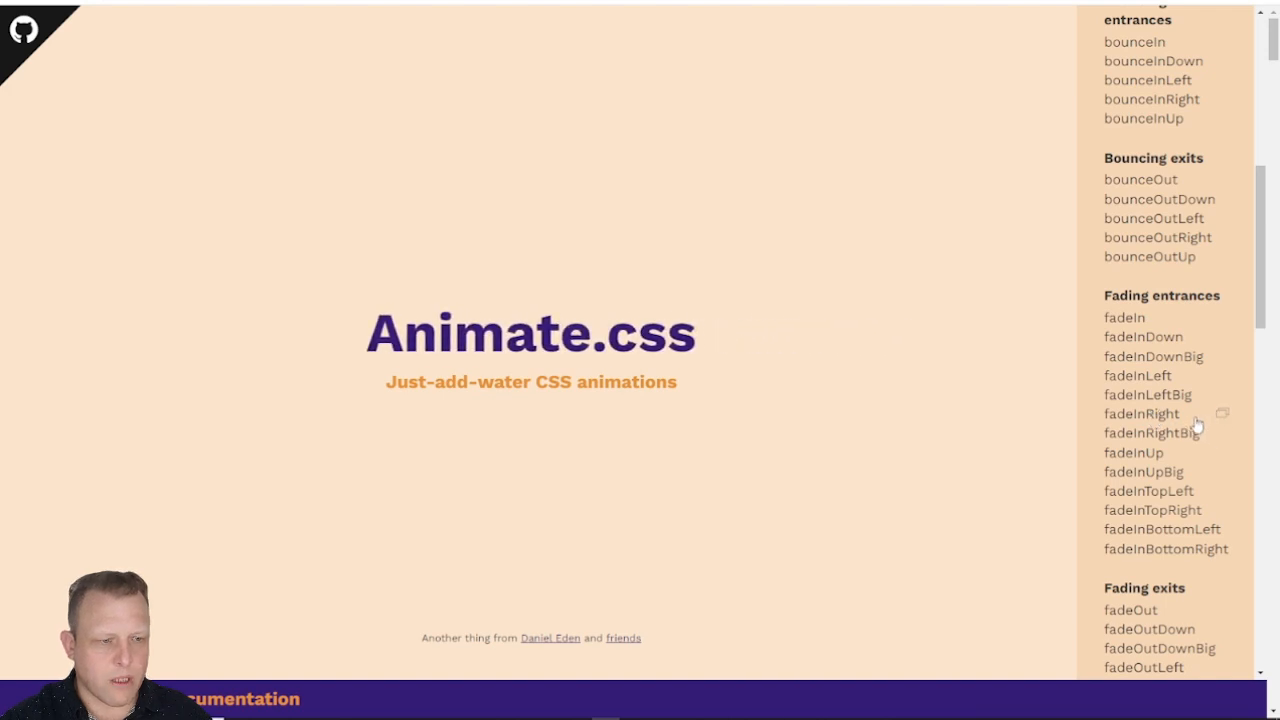
drag(1188, 425, 1102, 422)
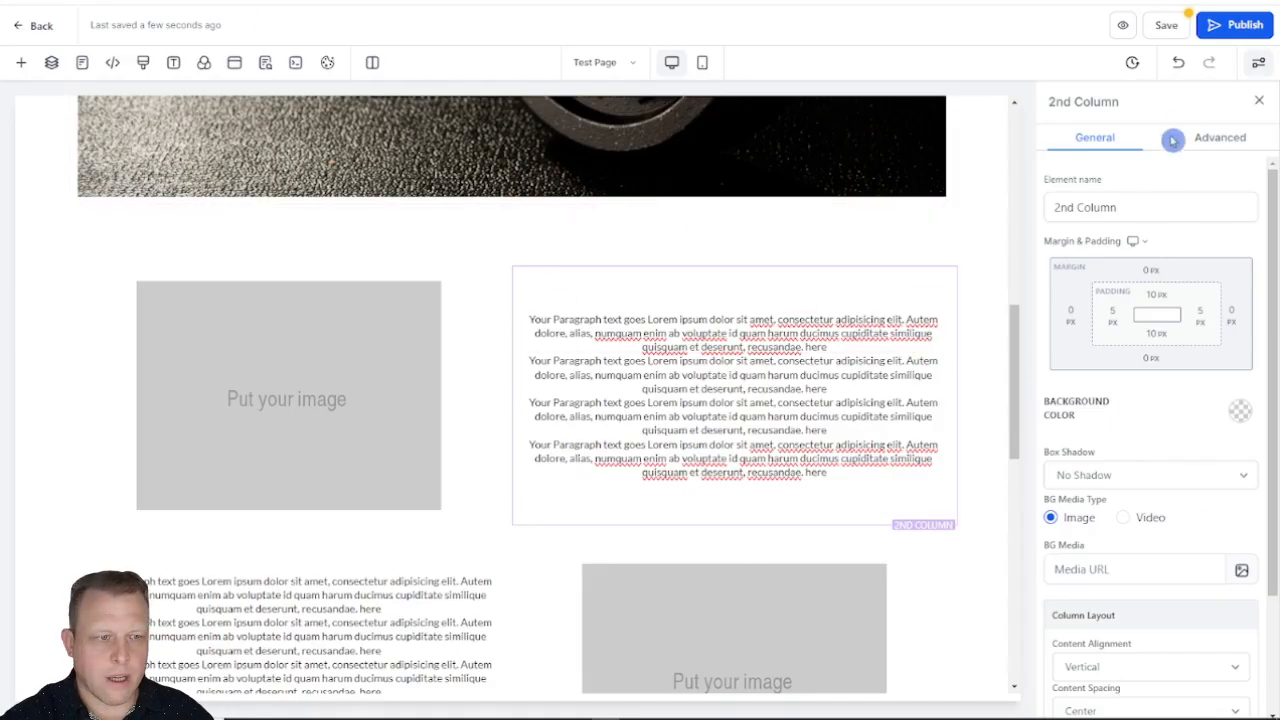
Step: In the page editor, add the custom classes wow and fadeInRight to the 2nd Column beside the upper image and save the page
click(1203, 140)
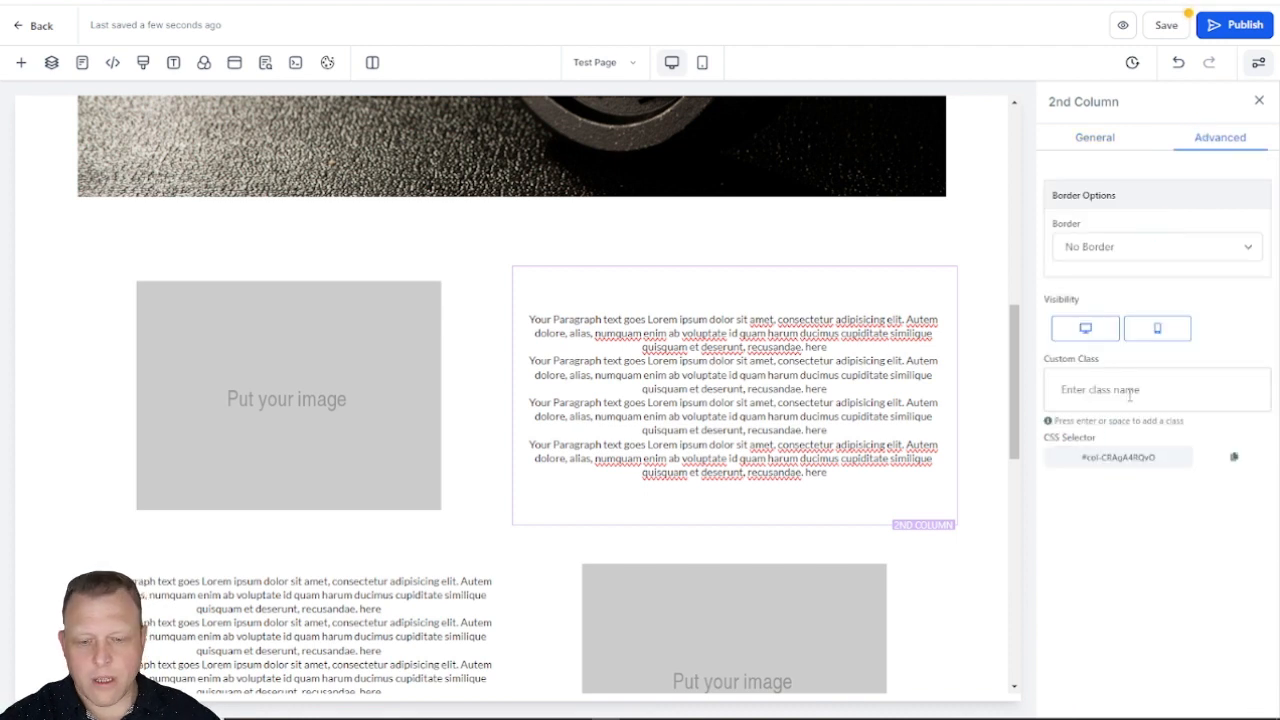
click(1130, 394)
text(w)
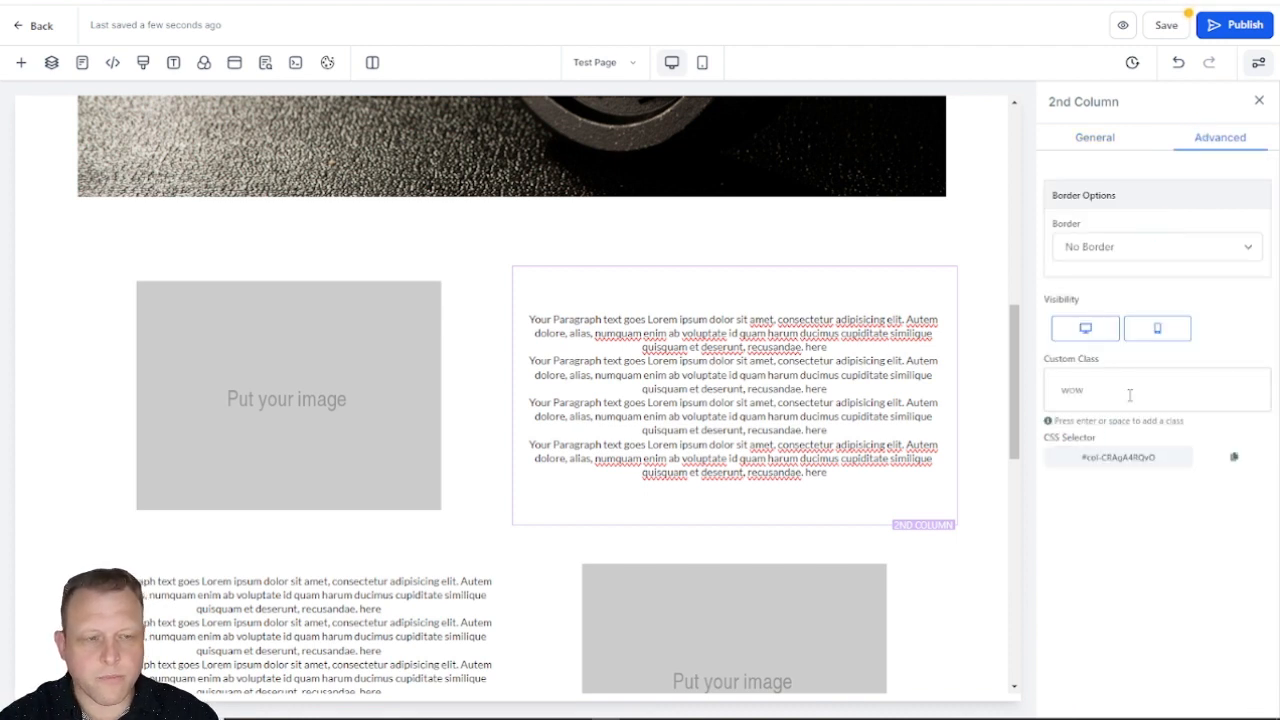
text(ow)
key(Return)
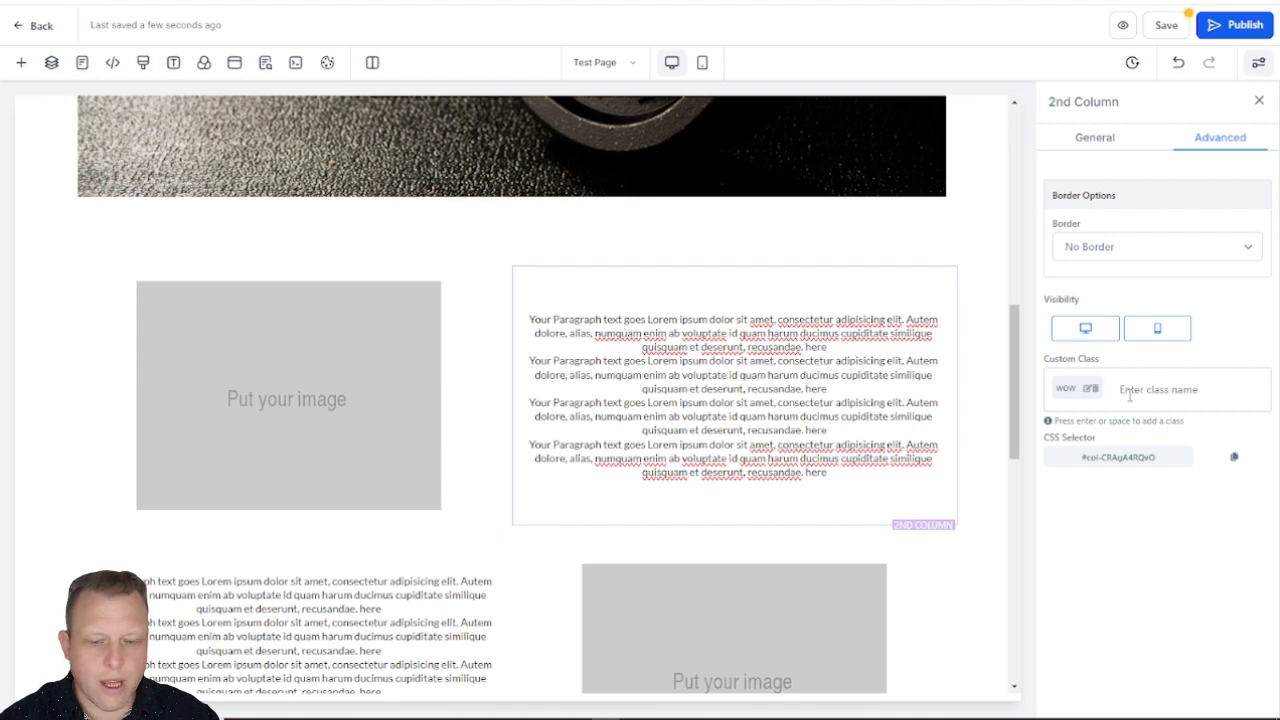
key(ctrl+v)
key(Return)
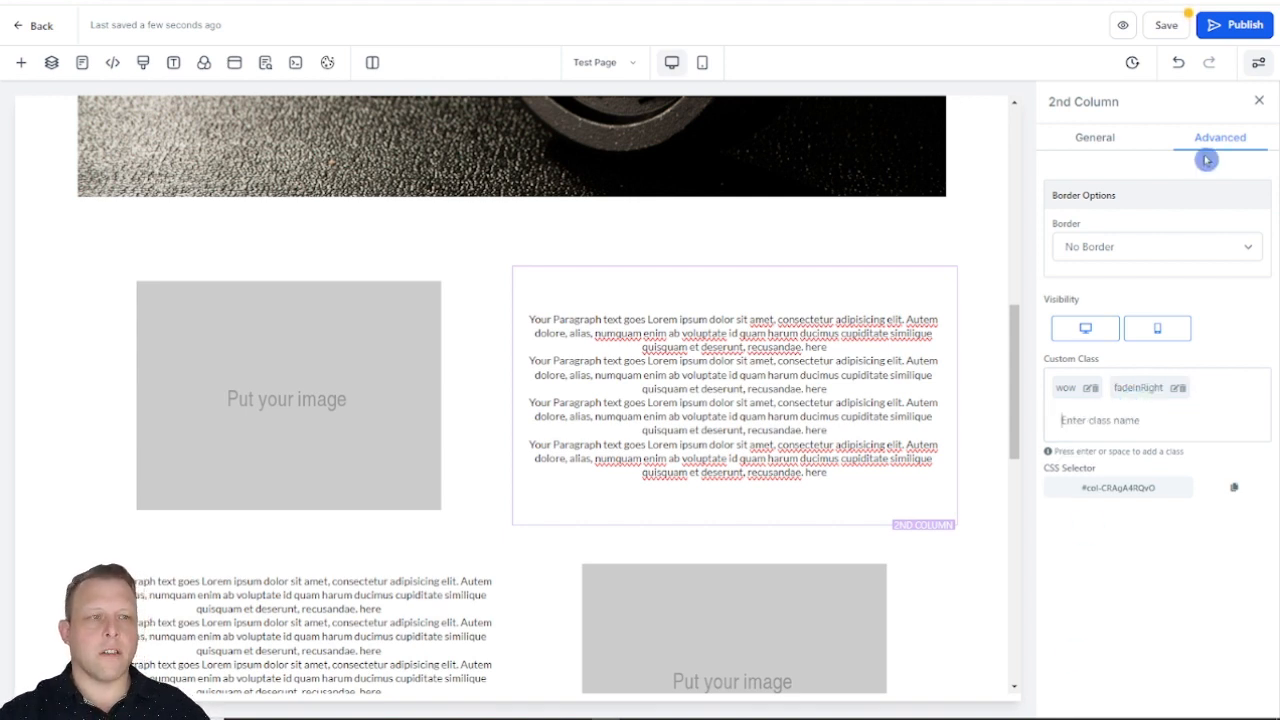
click(1166, 25)
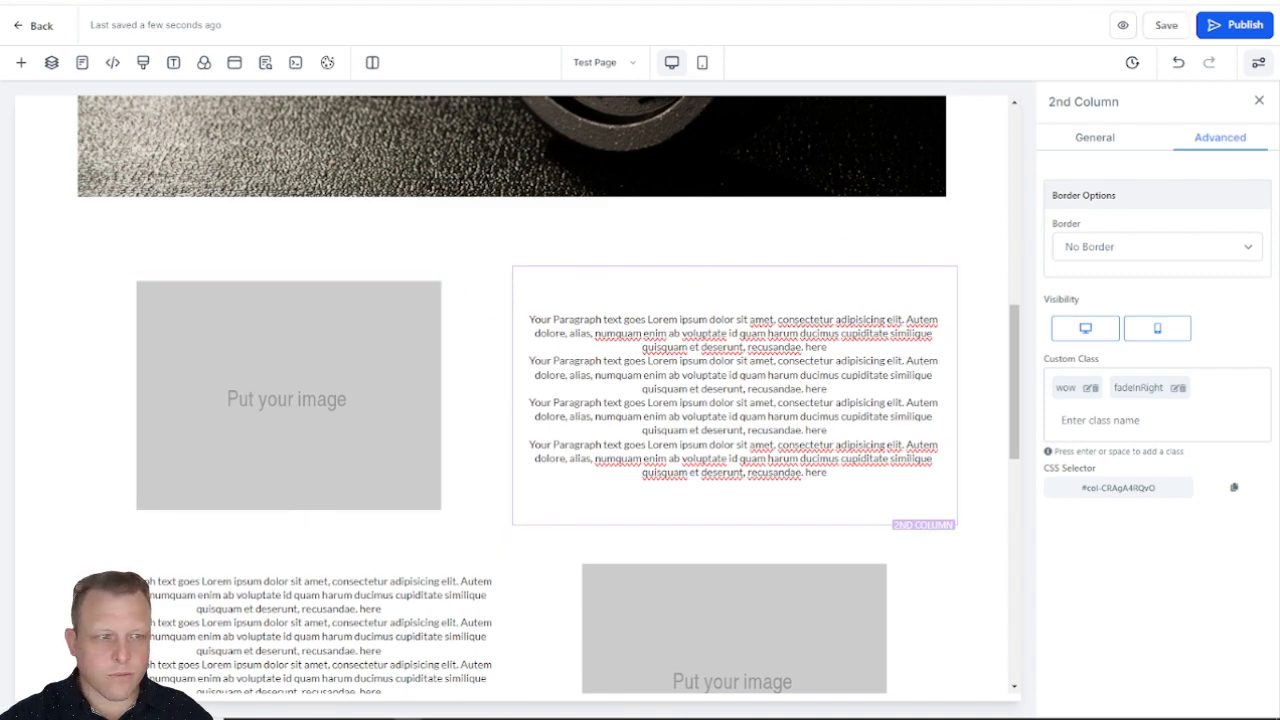
Step: Check the live preview page for the entrance animations on the headline, dumbbell image and upper column pair
click(400, 2)
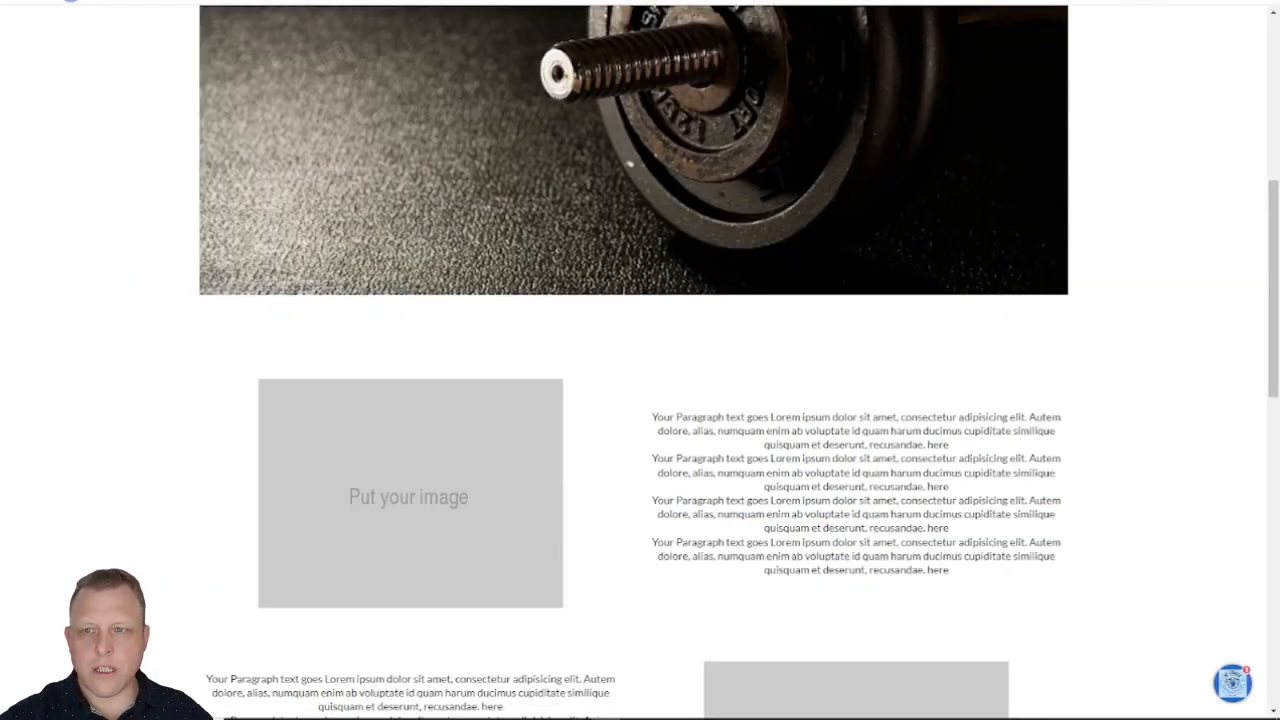
scroll(728, 198, up, 8)
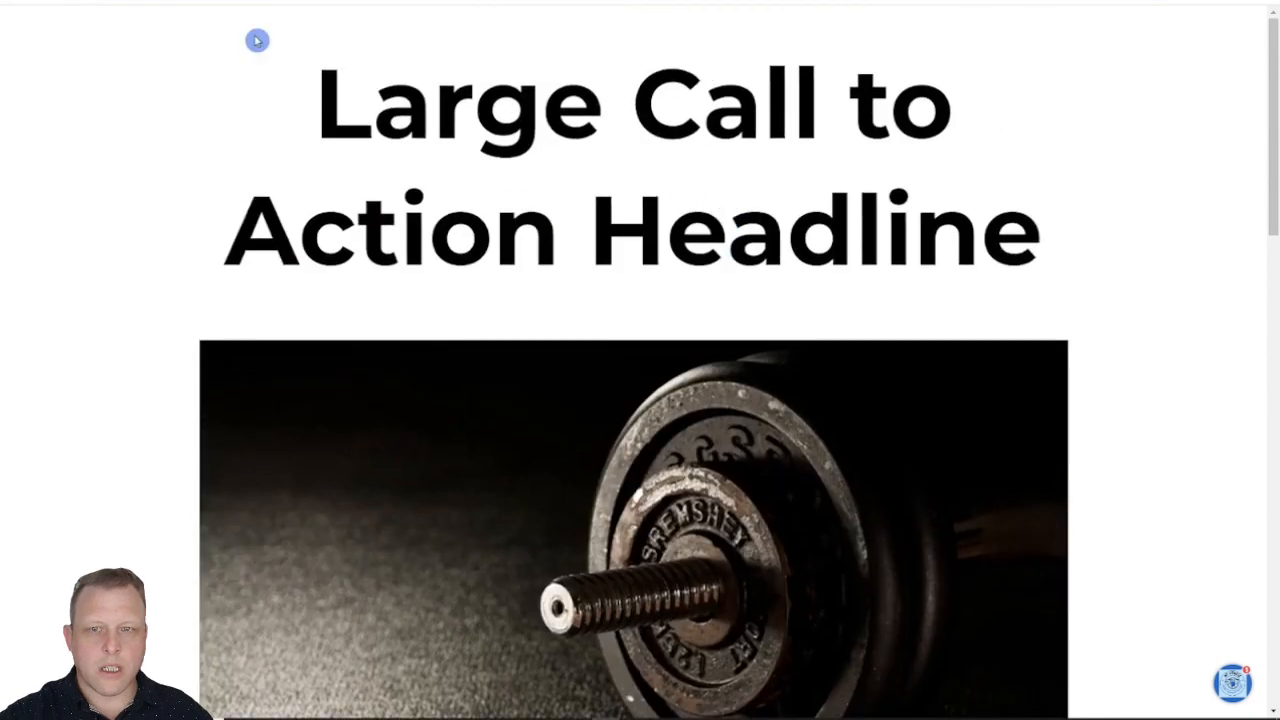
scroll(206, 23, down, 8)
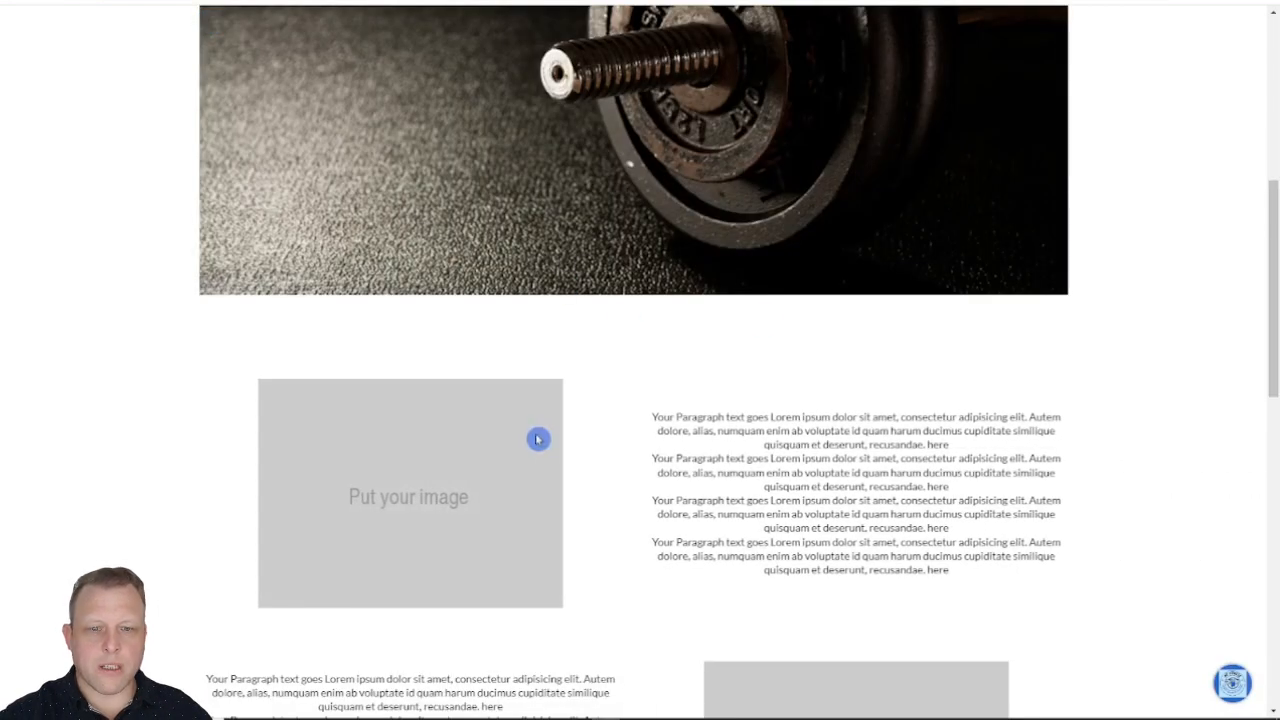
scroll(546, 438, up, 5)
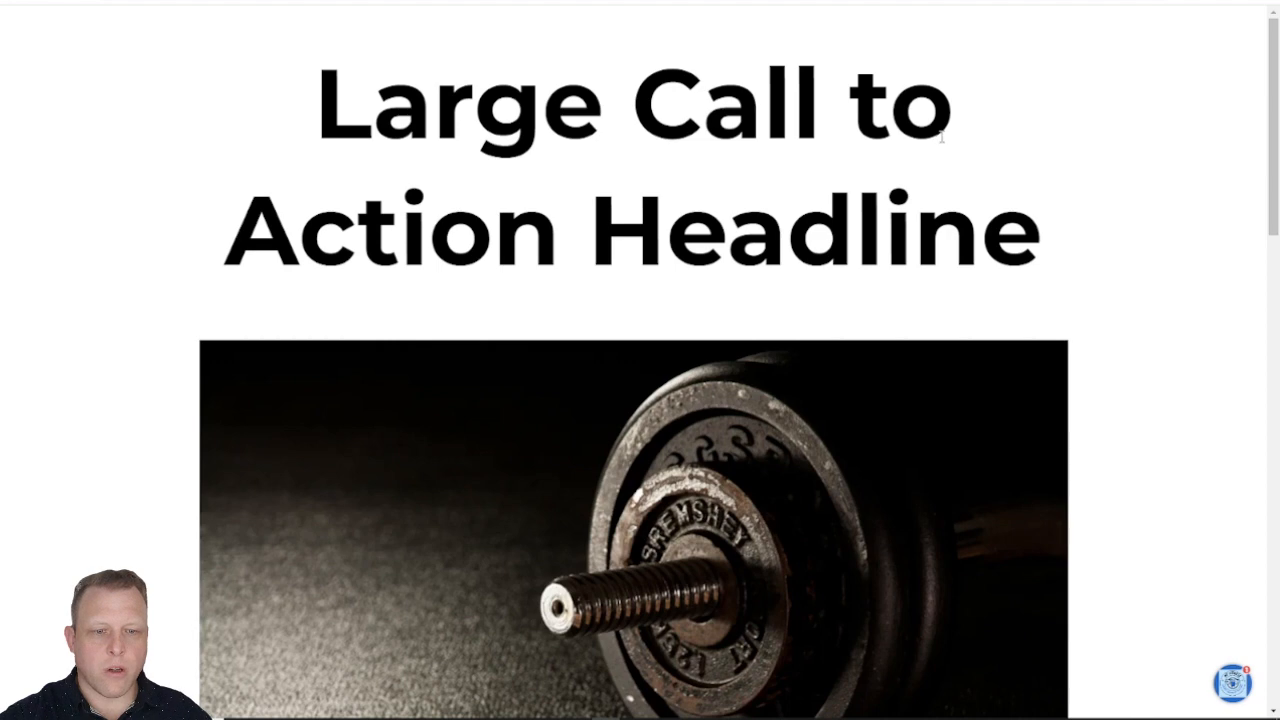
scroll(940, 150, down, 3)
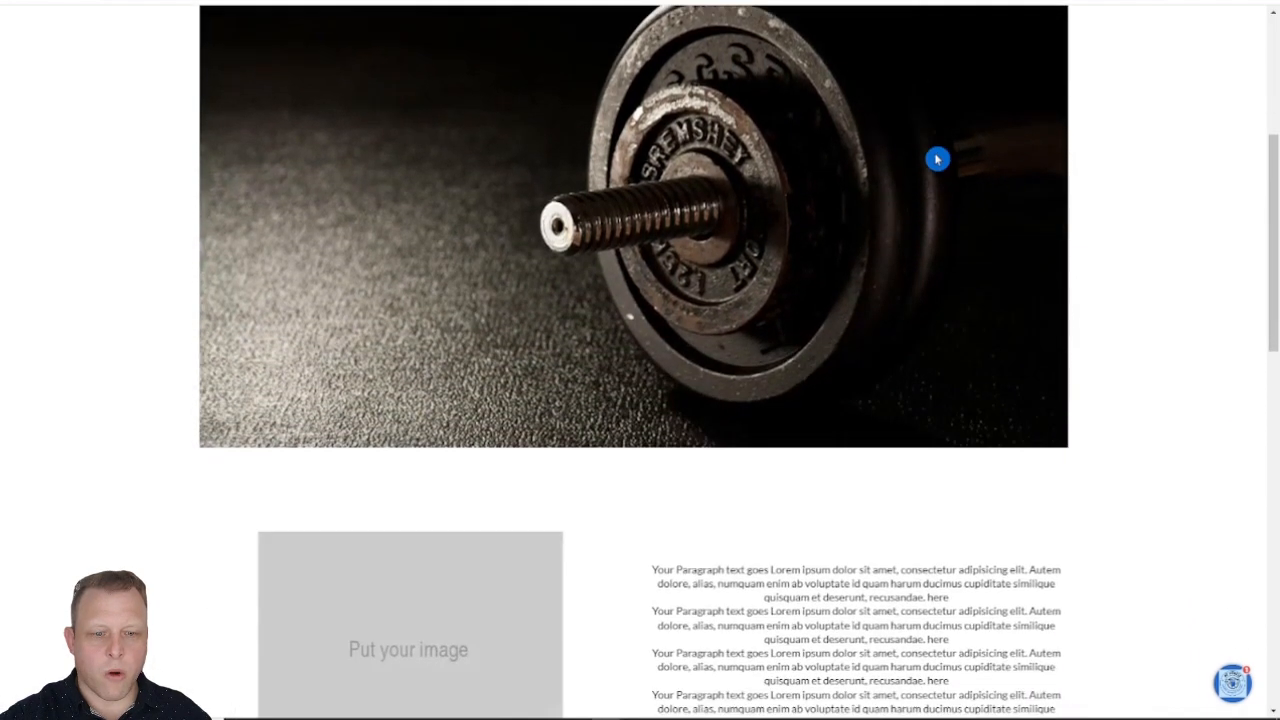
scroll(937, 159, down, 2)
scroll(935, 162, down, 3)
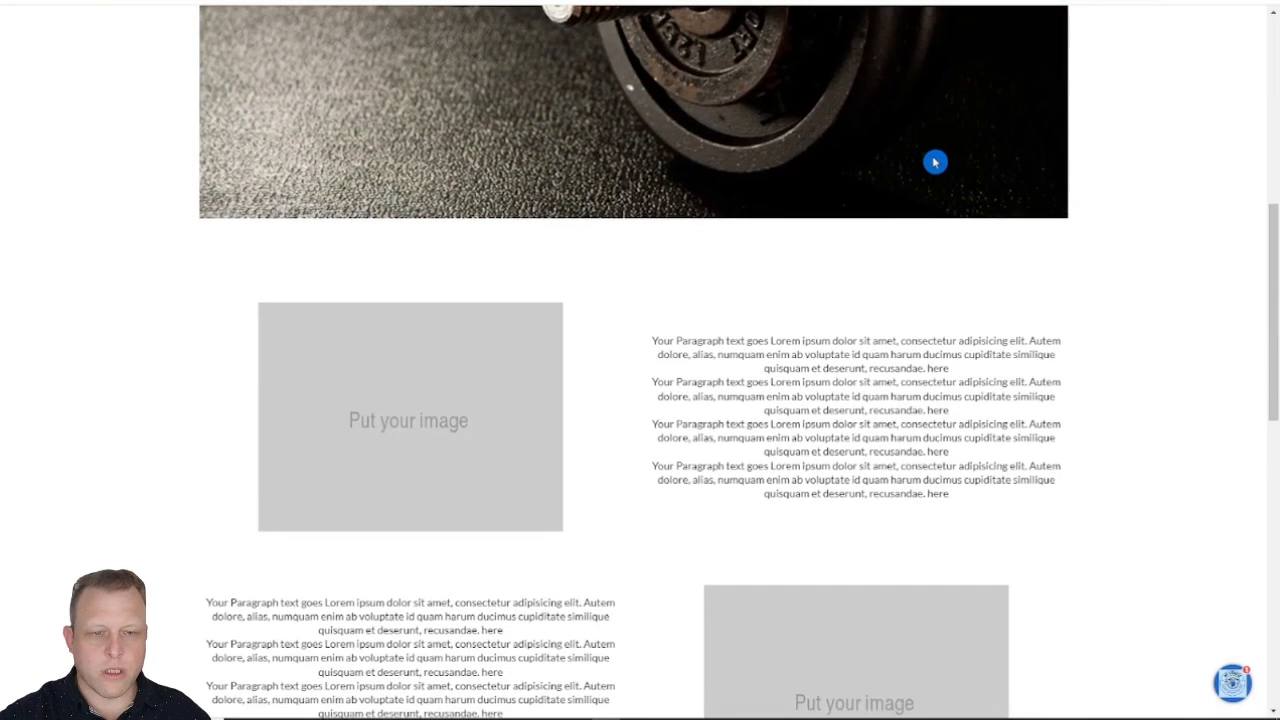
scroll(933, 162, up, 3)
scroll(933, 162, up, 5)
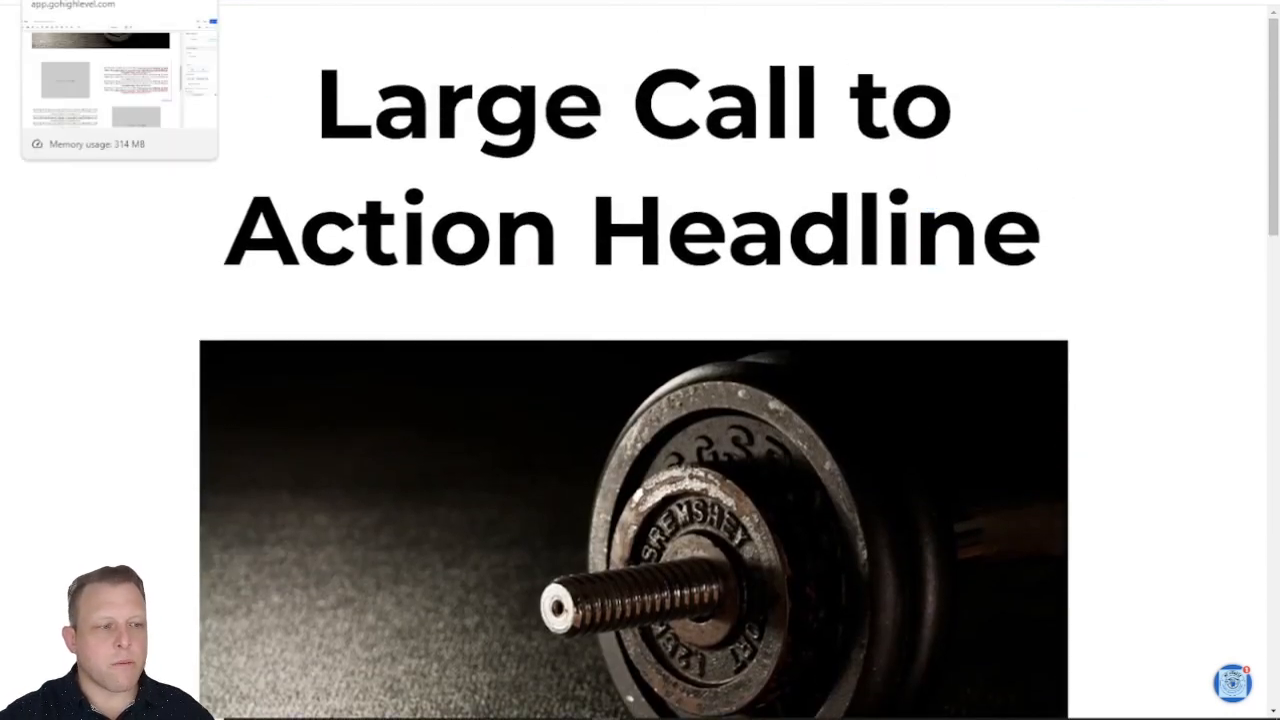
Step: Back in the page editor, add the custom class wow to the 1st Column holding the paragraphs beside the lower placeholder image
click(120, 1)
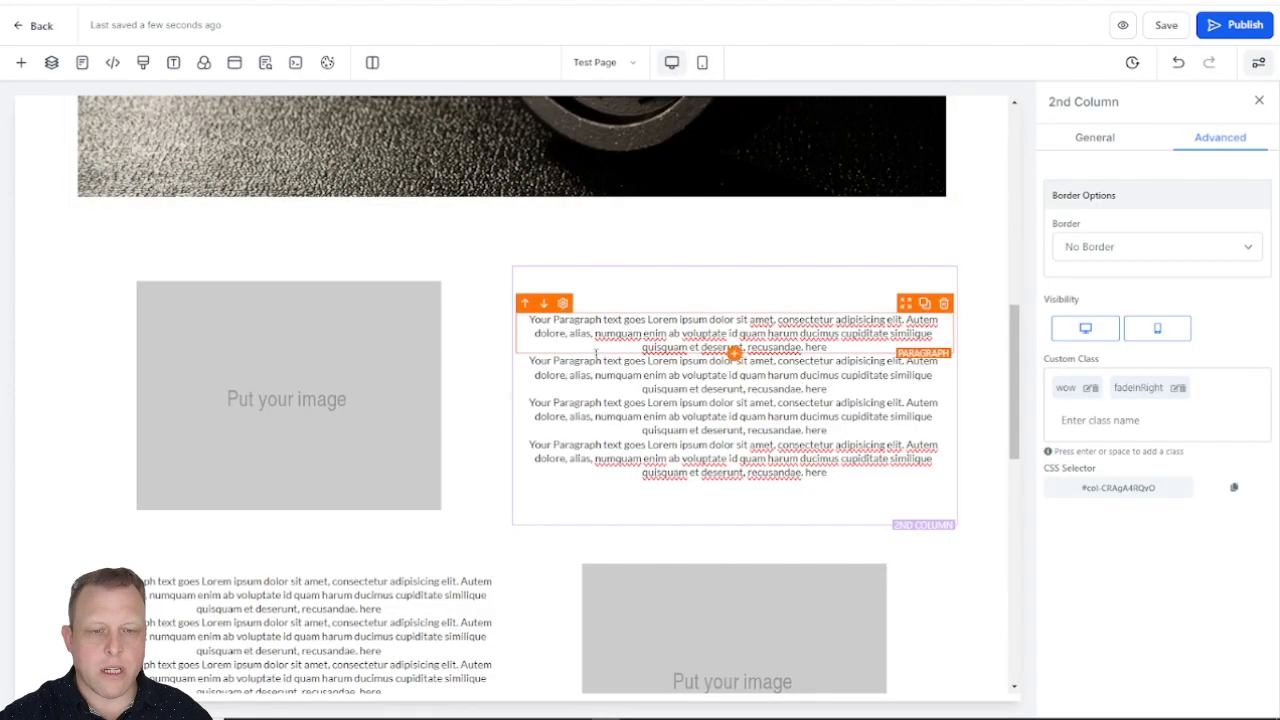
scroll(343, 349, down, 3)
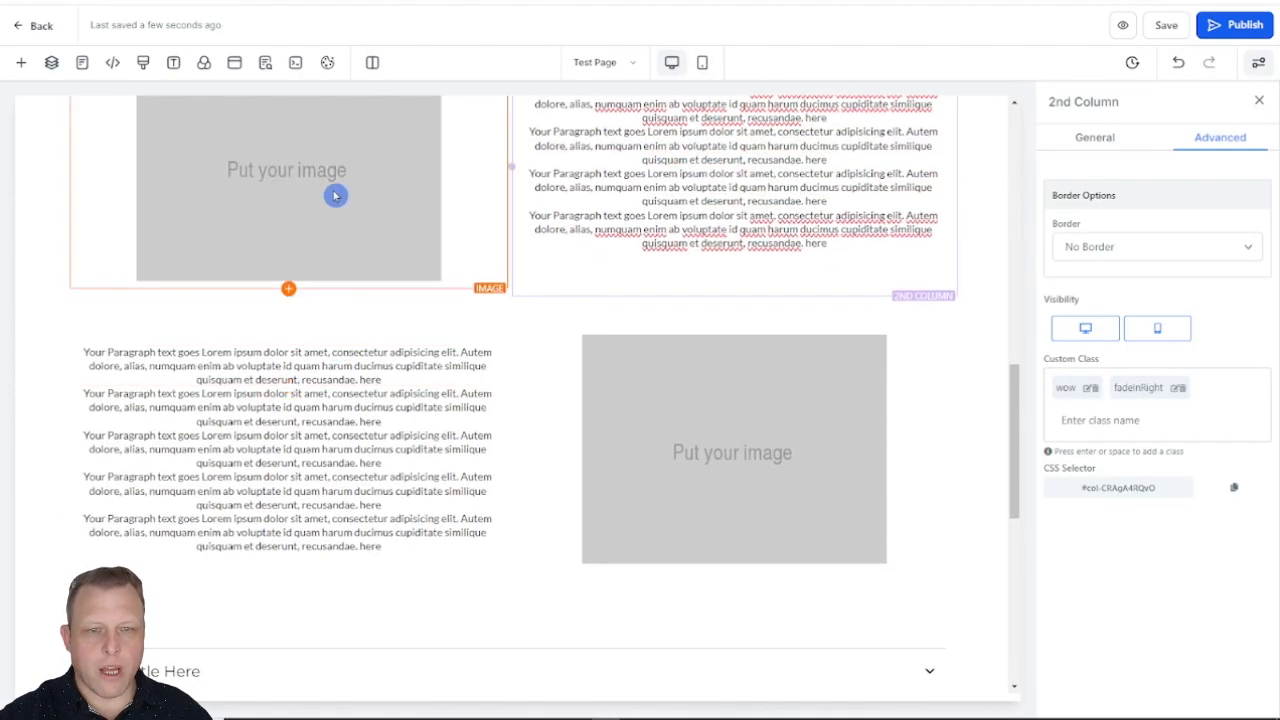
click(340, 448)
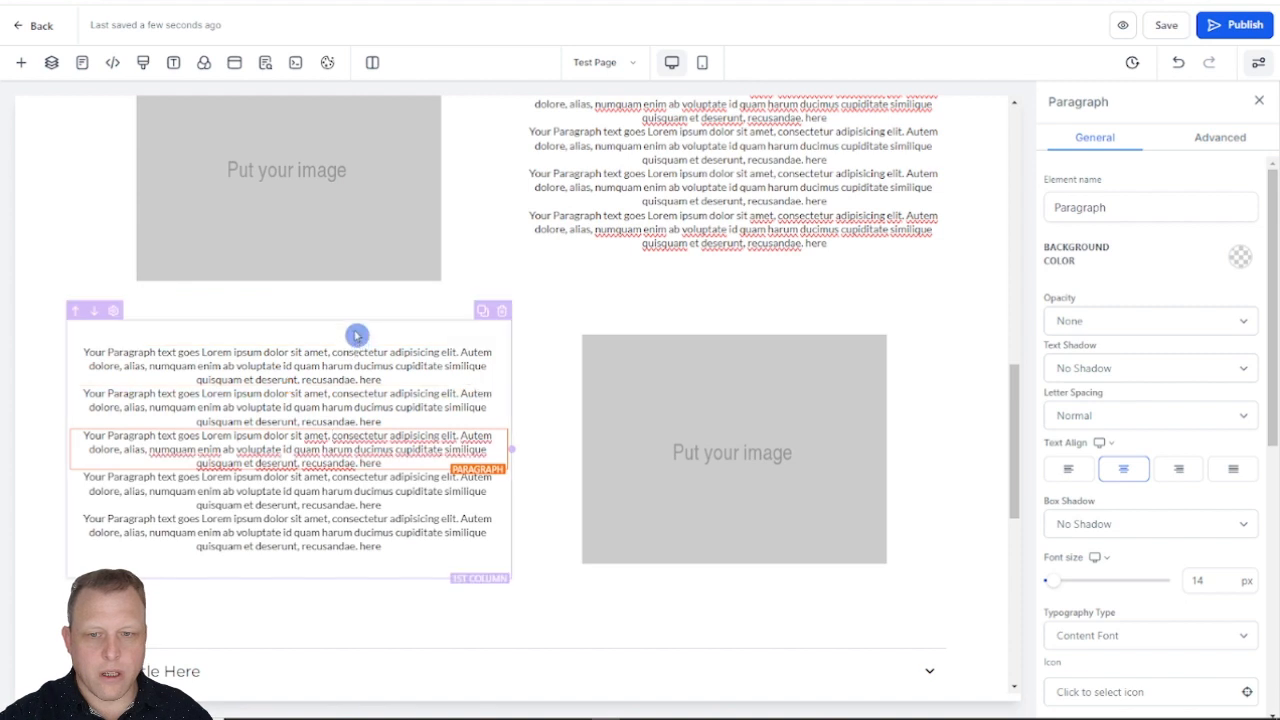
click(357, 335)
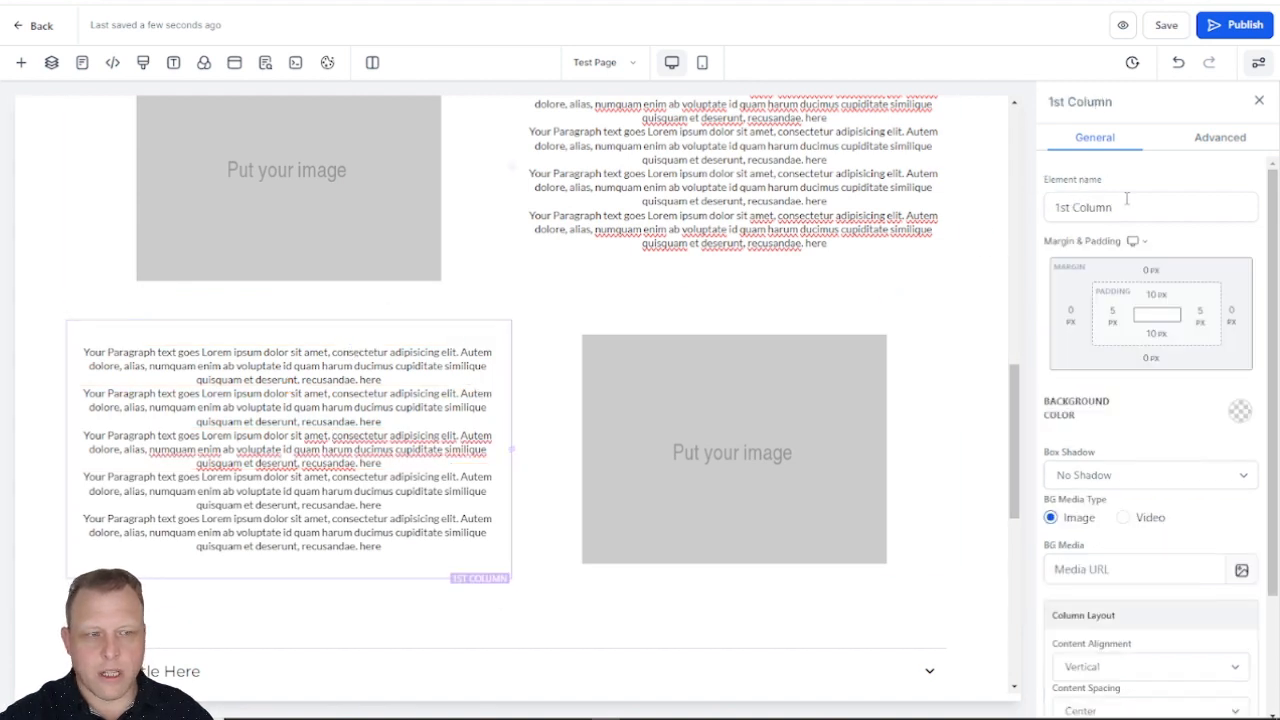
click(1226, 144)
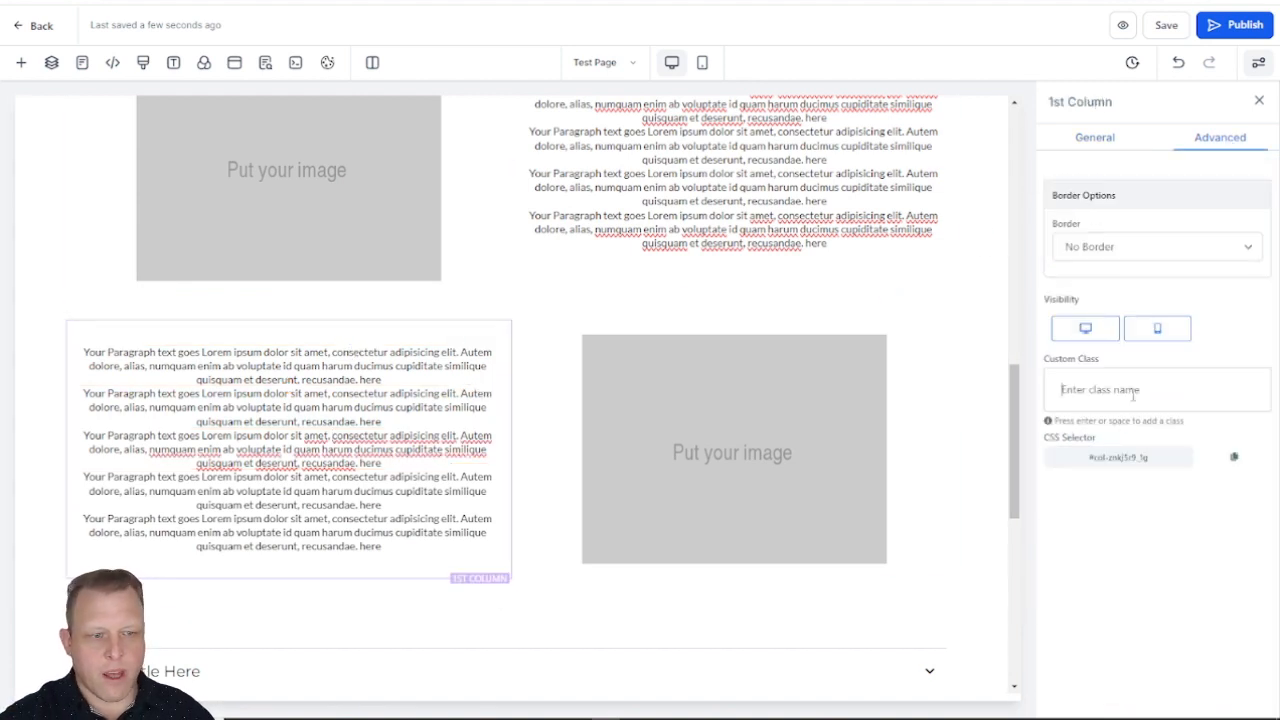
text(wow)
key(Return)
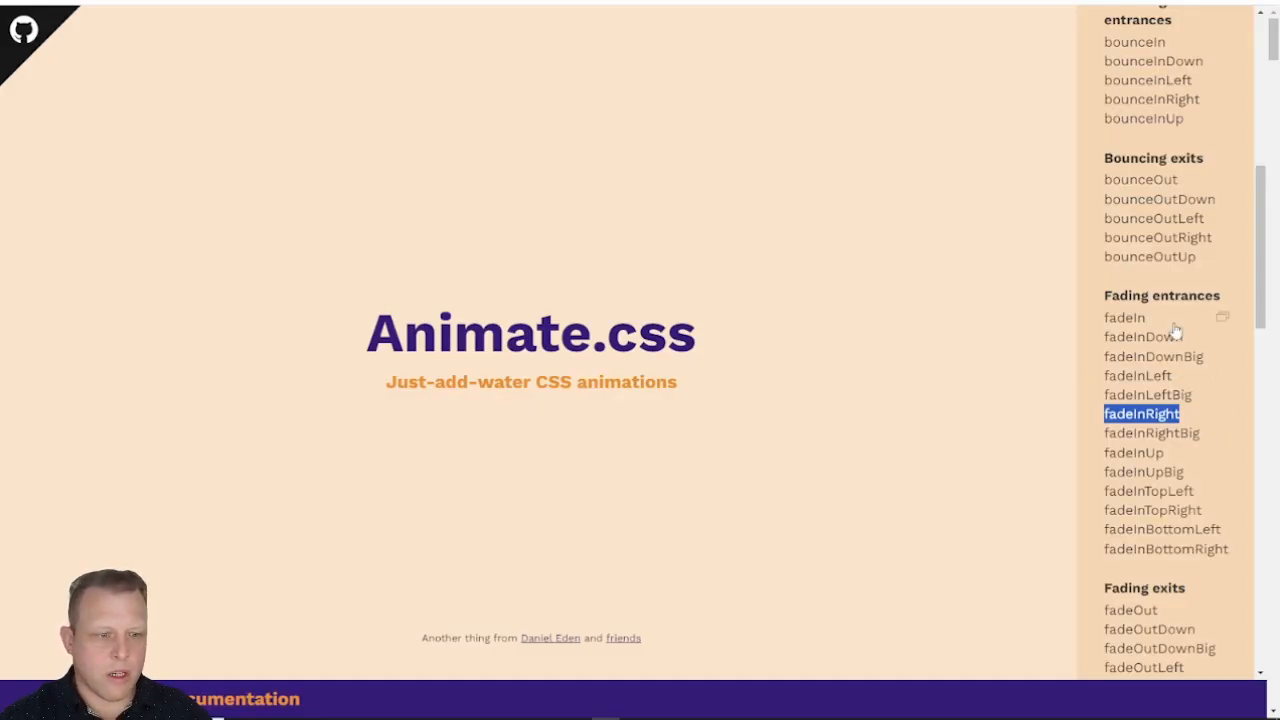
Step: Preview the flip and flipInX animations on the Animate.css website, and add the class flipInX to the lower 1st Column in the page editor
scroll(1176, 400, down, 3)
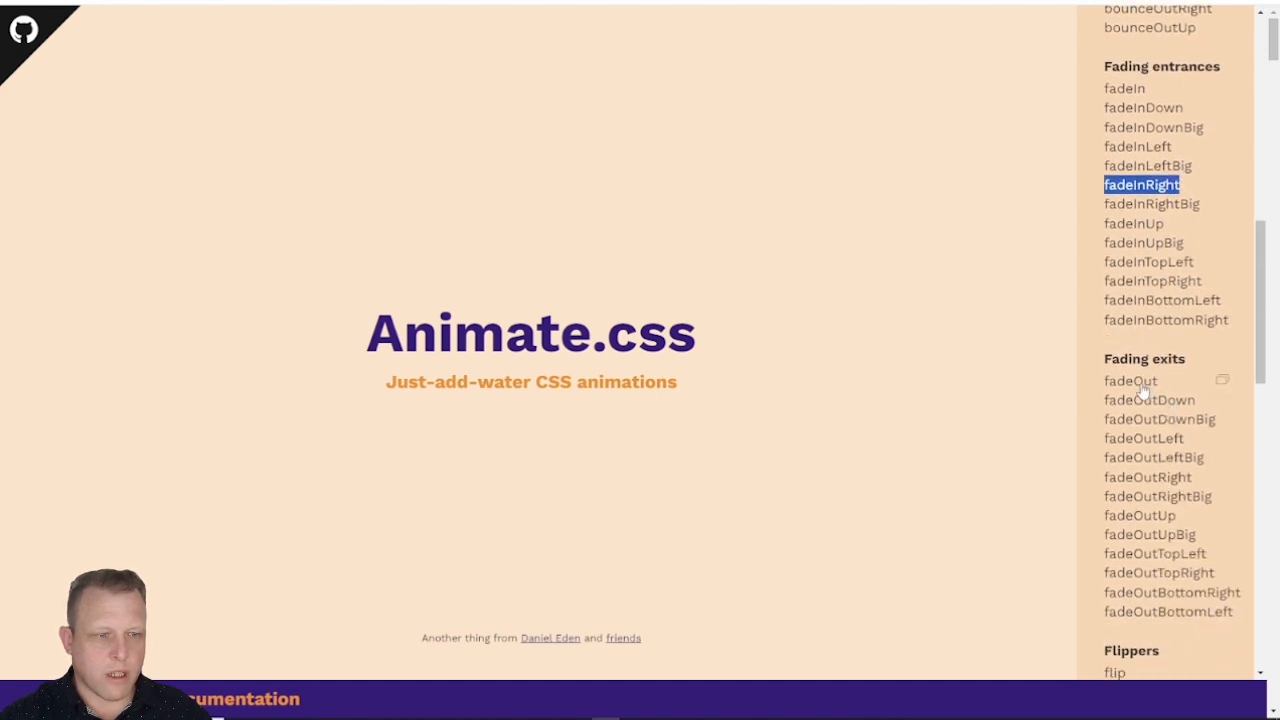
click(1140, 384)
scroll(1157, 541, down, 2)
scroll(1157, 541, down, 1)
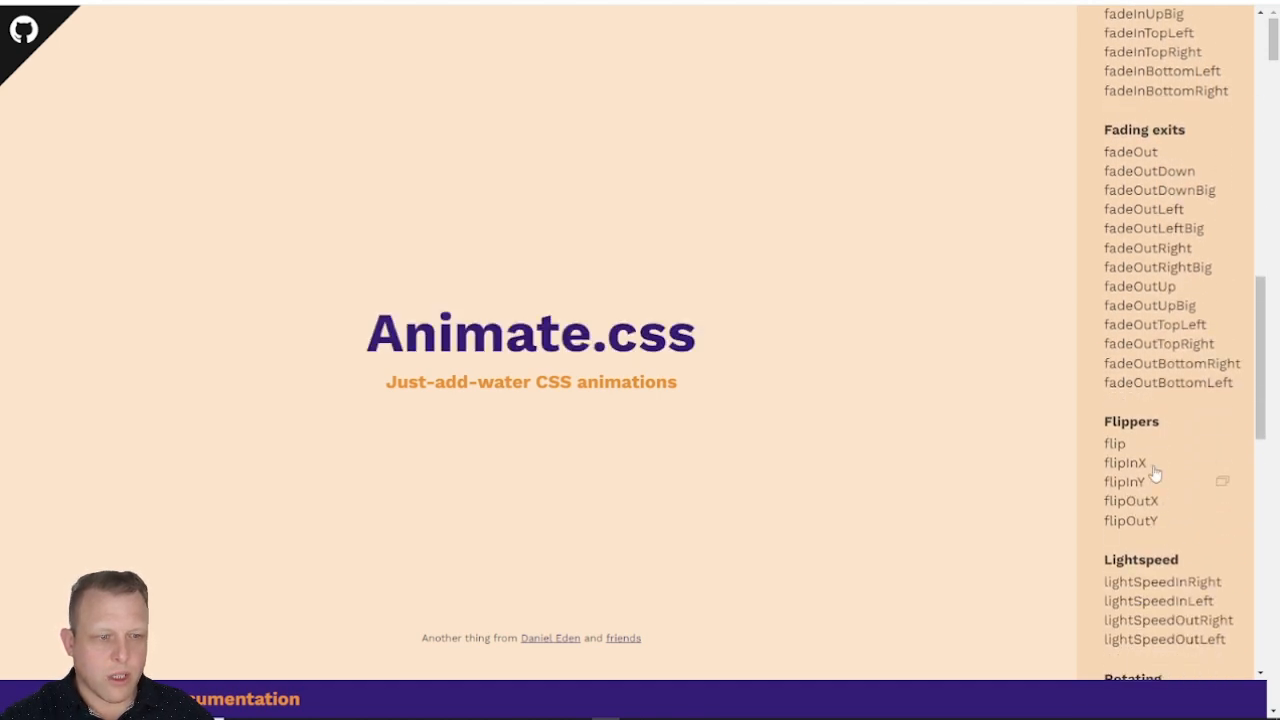
click(1116, 445)
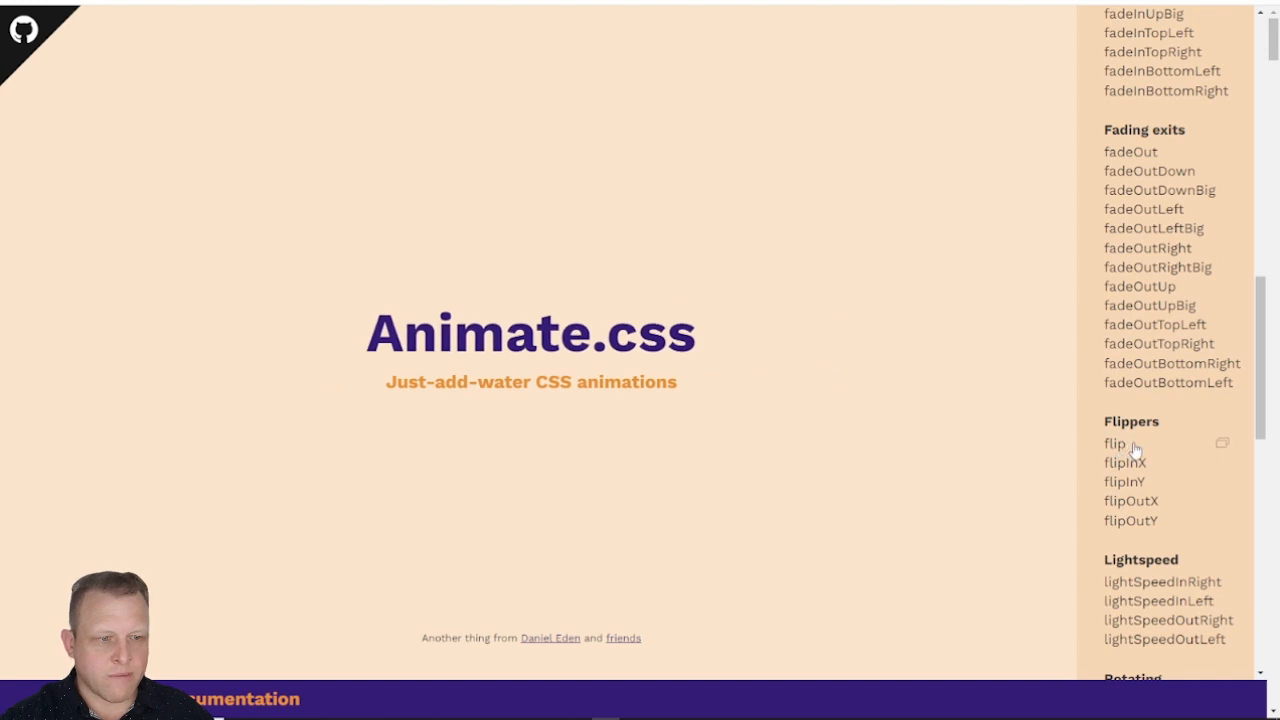
click(1115, 444)
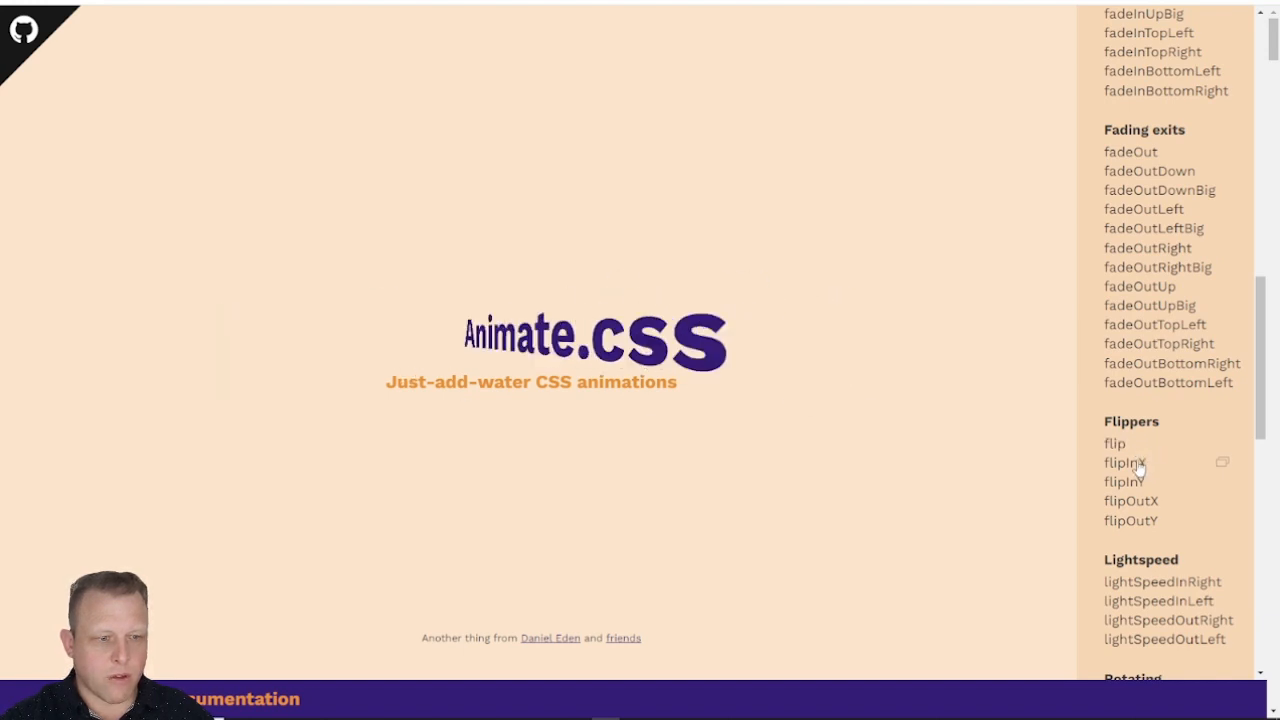
click(1138, 465)
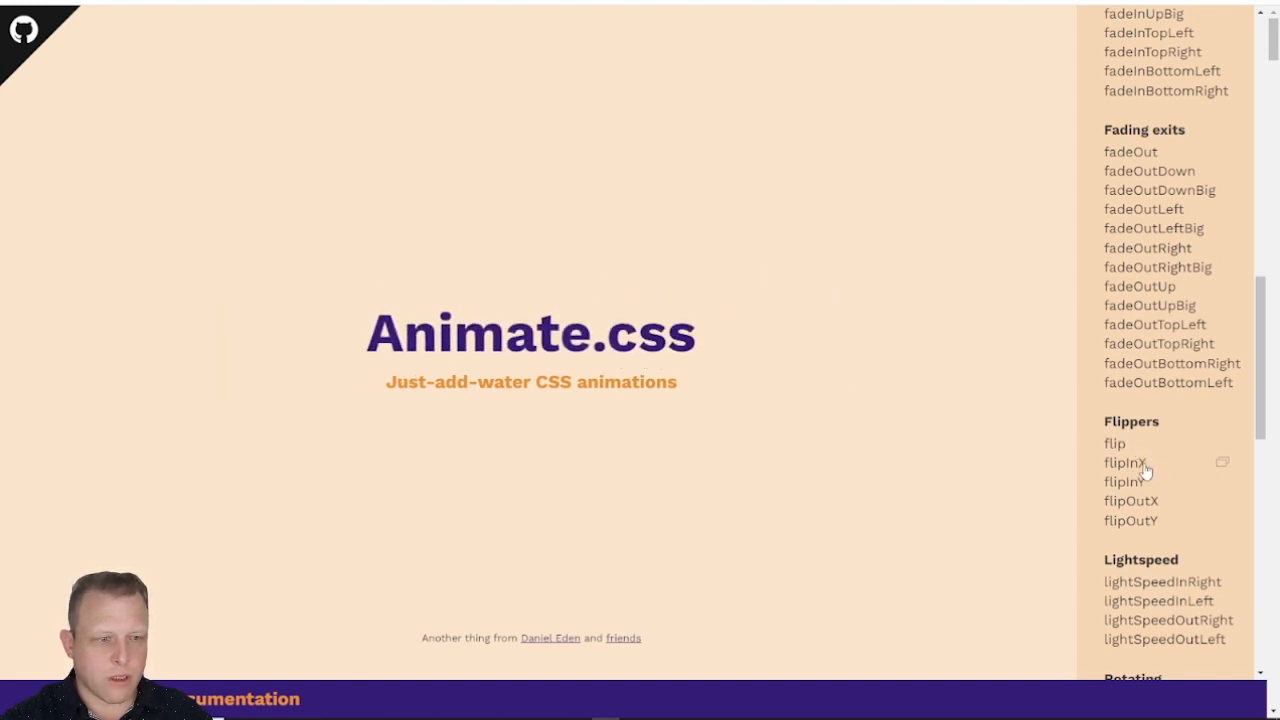
double_click(1142, 465)
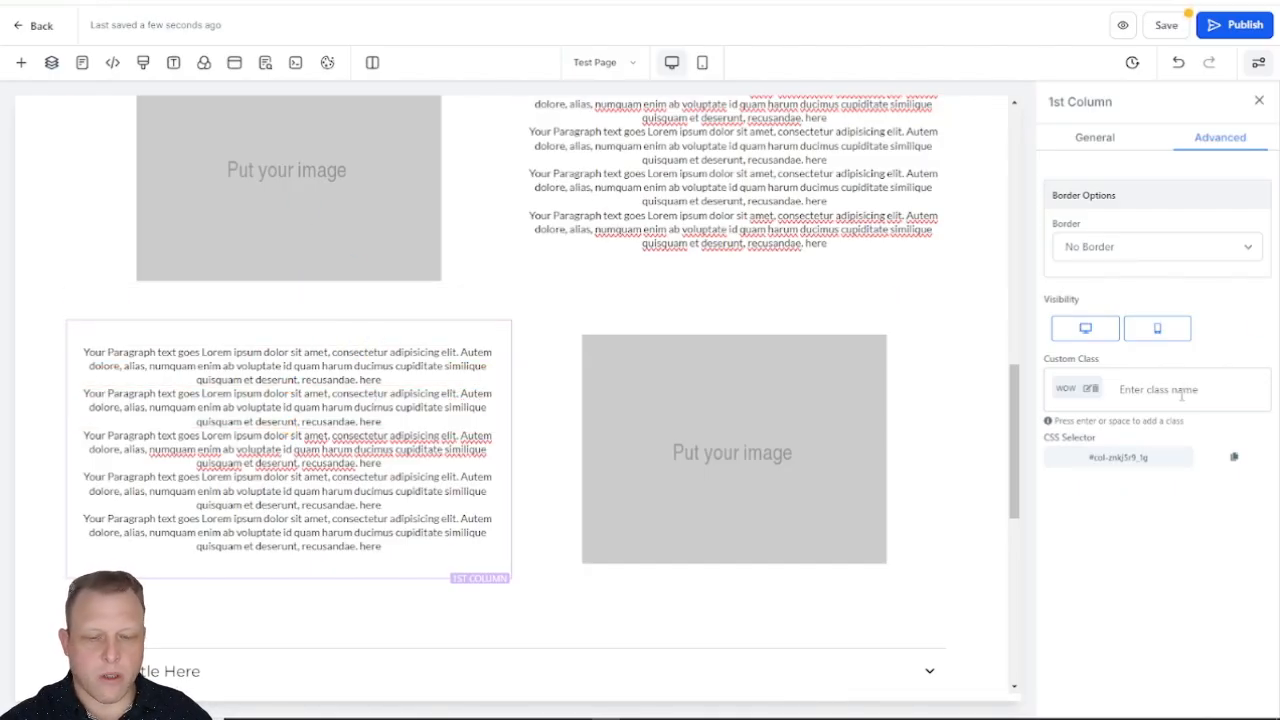
text(flipInX)
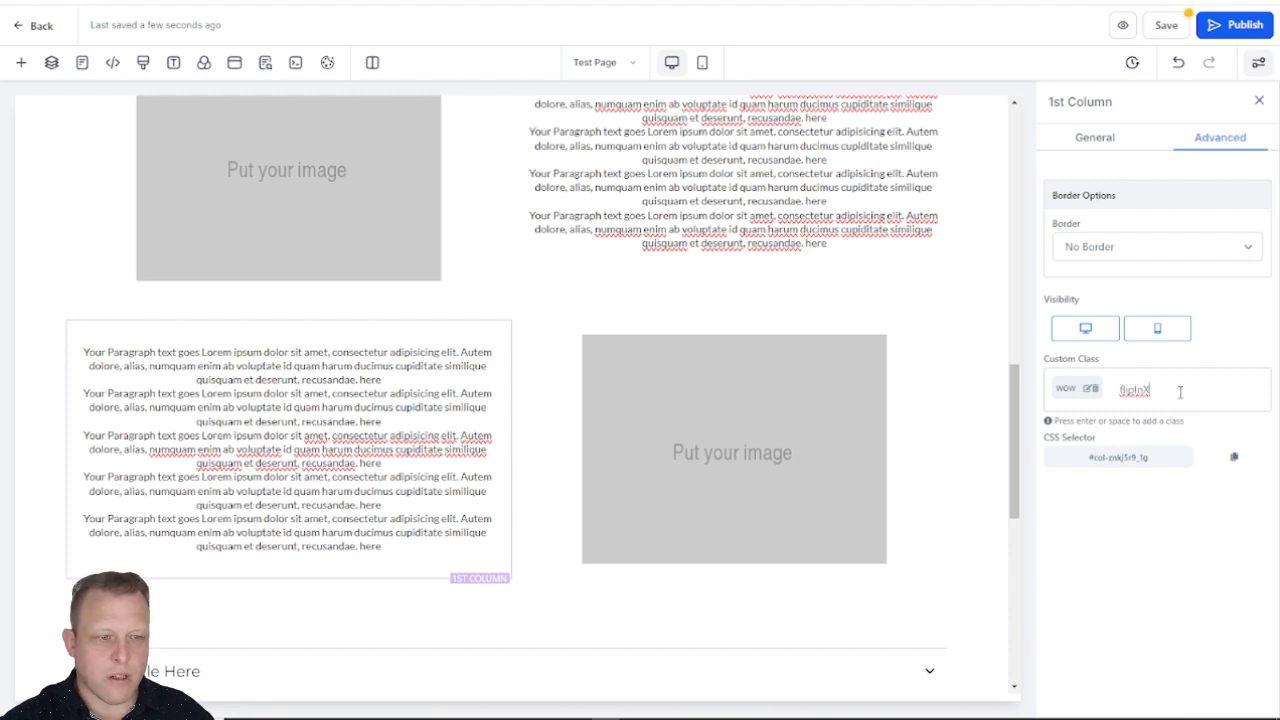
key(Return)
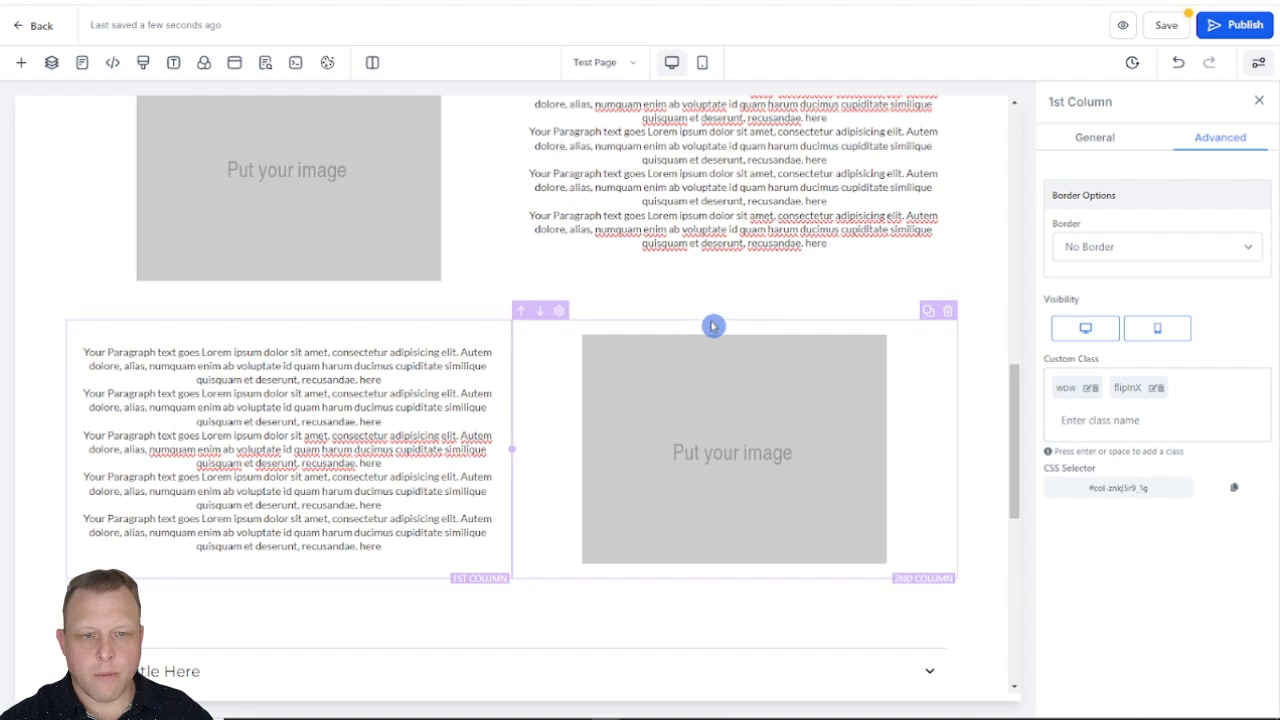
Step: Add the custom class wow to the 2nd Column holding the lower placeholder image
click(713, 322)
click(1192, 142)
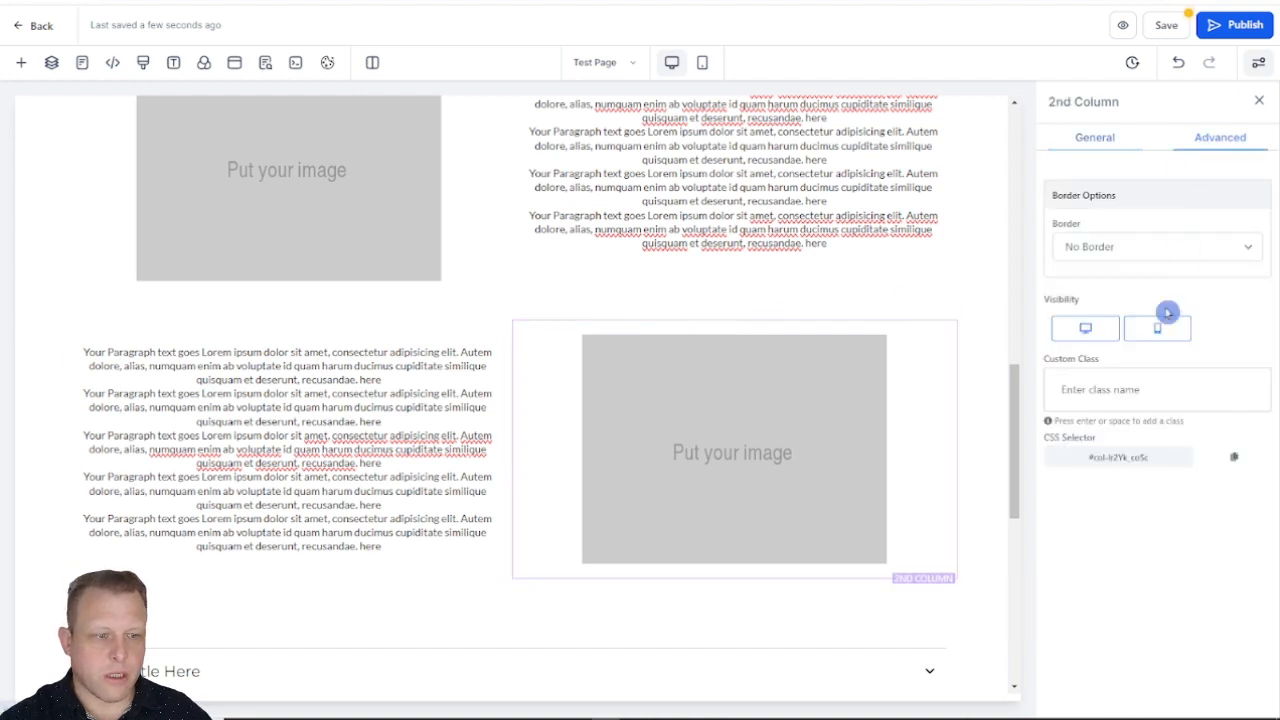
click(1117, 395)
text(w)
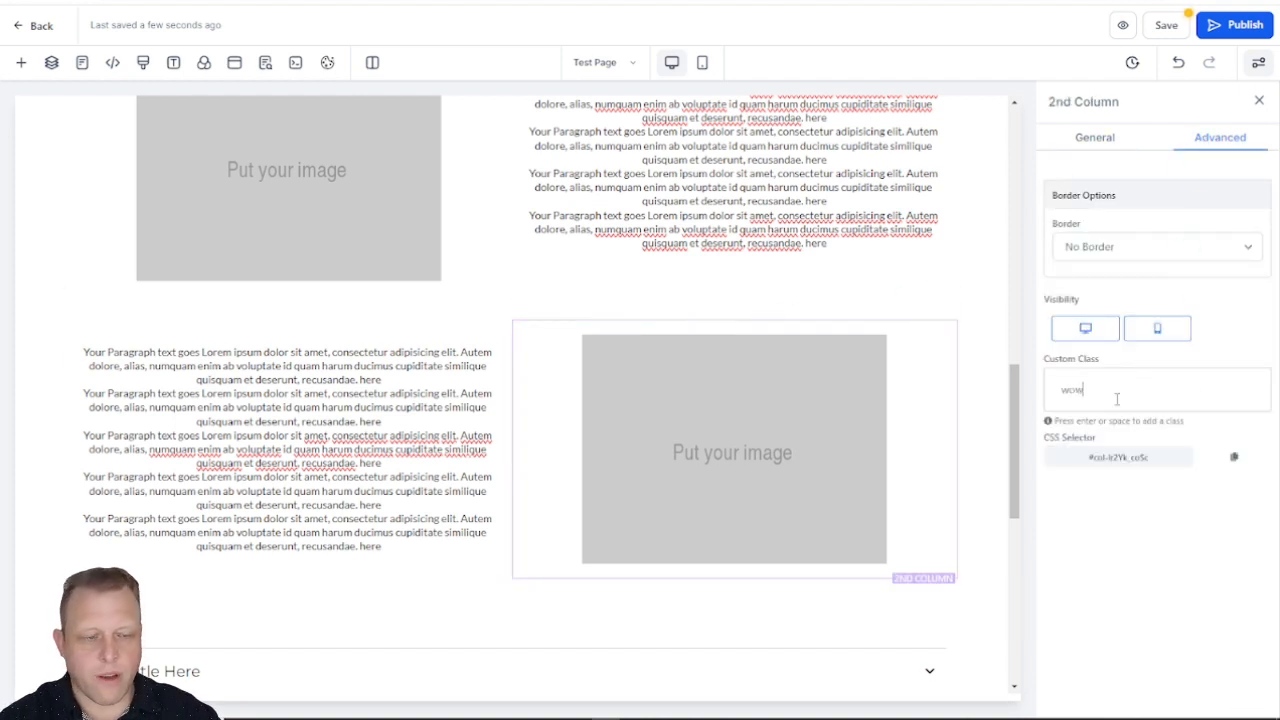
text(ow)
key(Return)
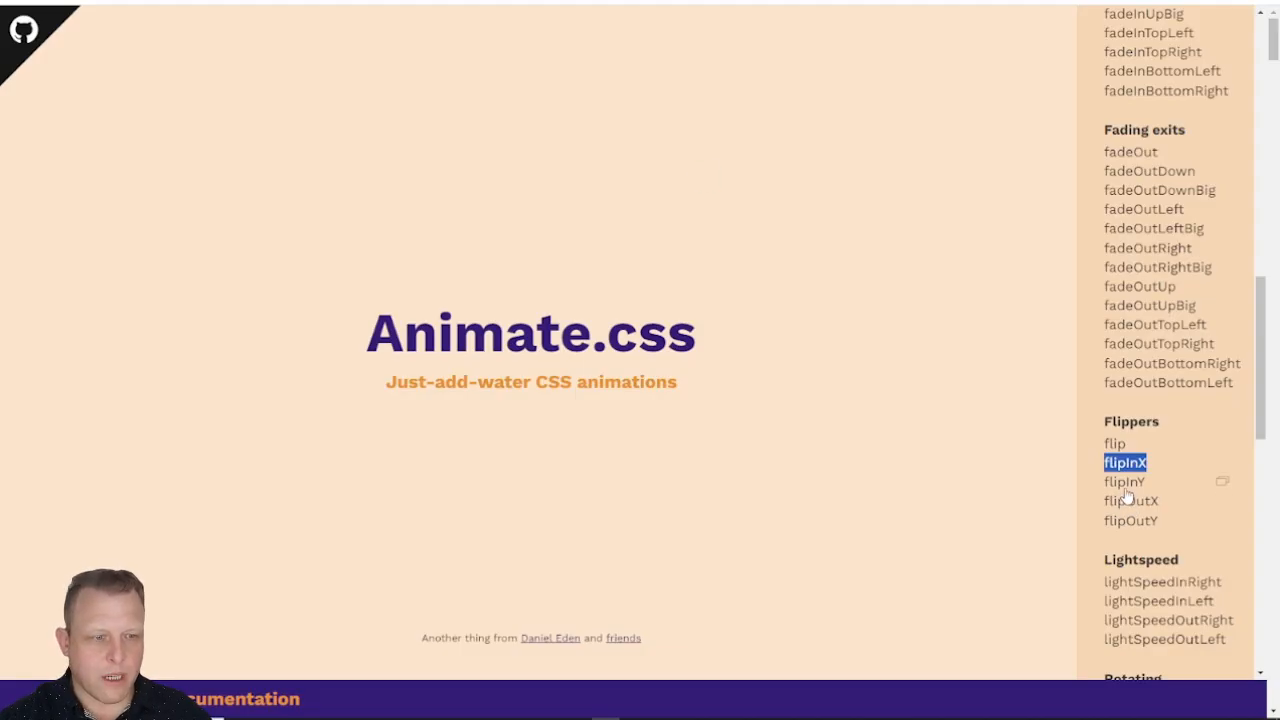
Step: Preview flipInY on the Animate.css website, copy its class name and add it to the lower image's 2nd Column in the page editor
click(1127, 488)
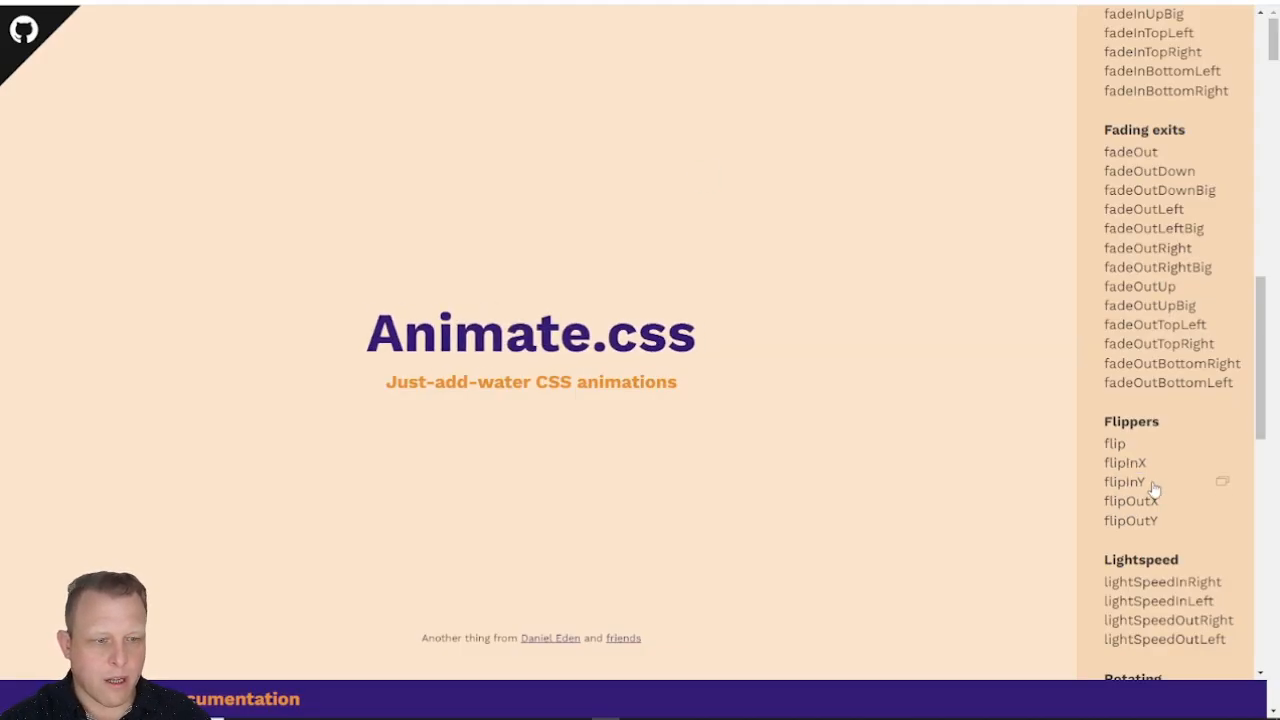
drag(1154, 488, 1110, 485)
key(ctrl+c)
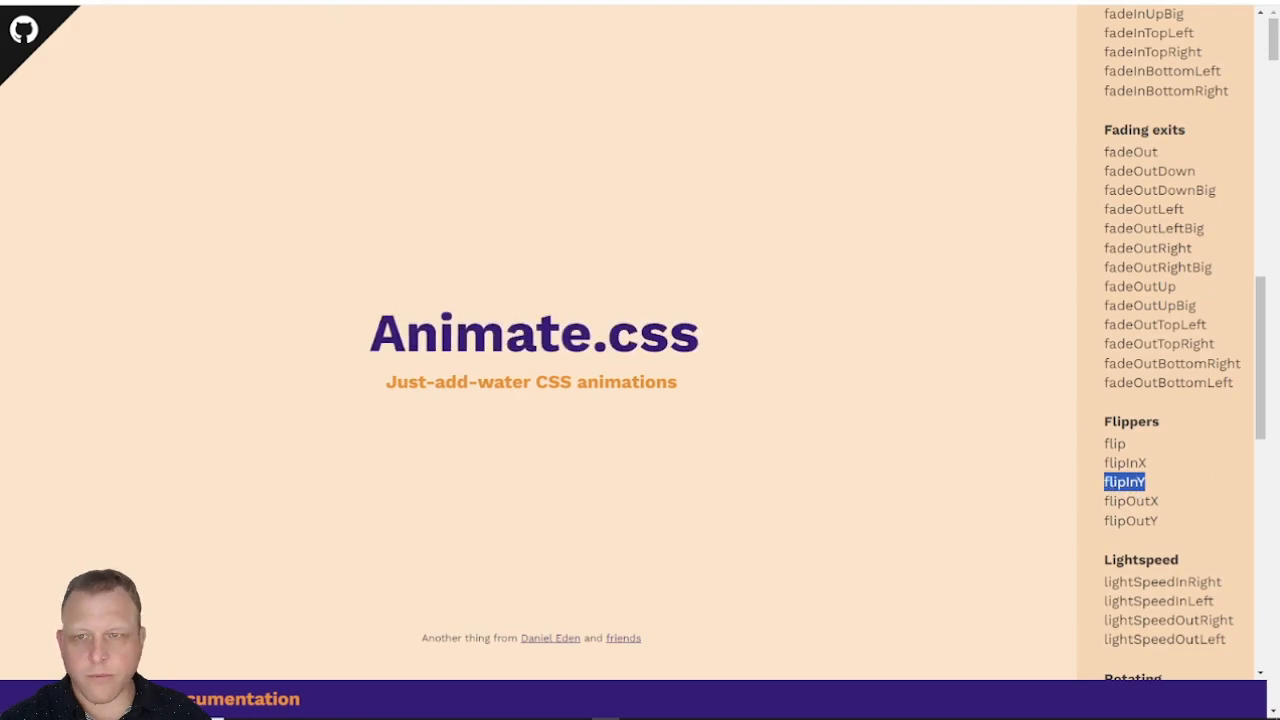
click(500, 2)
click(1199, 393)
key(ctrl+v)
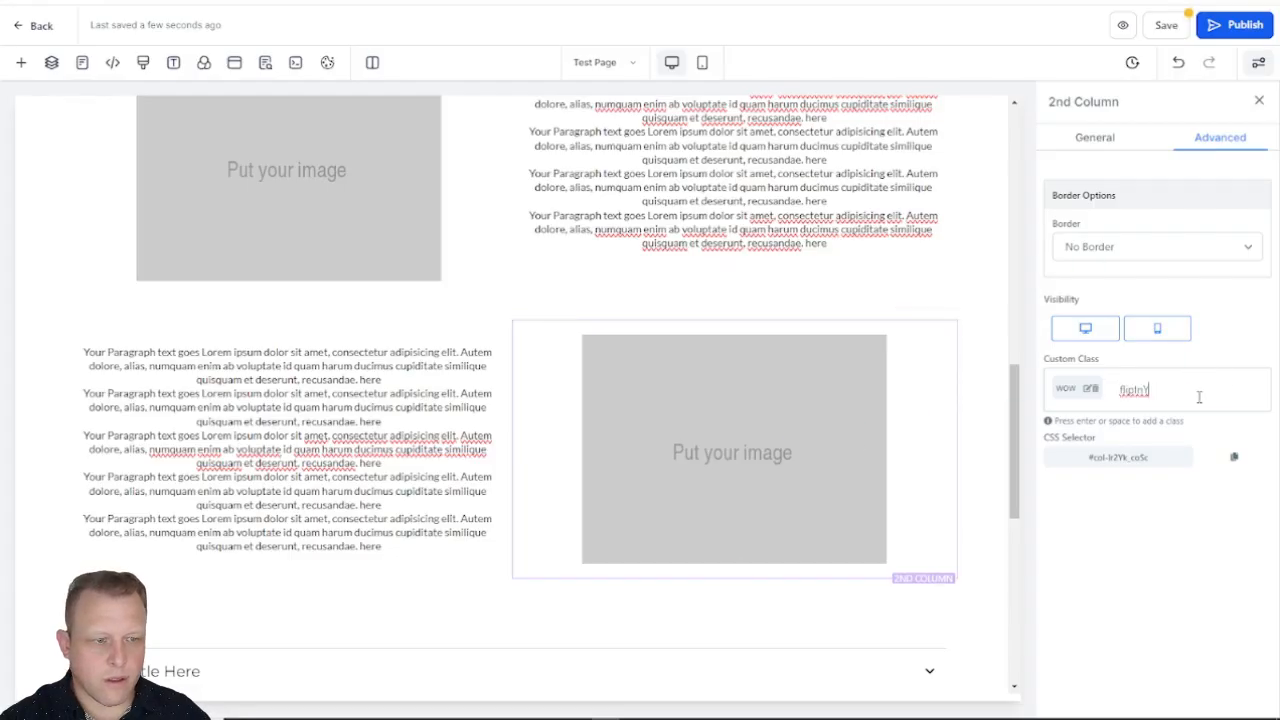
key(Return)
click(1200, 401)
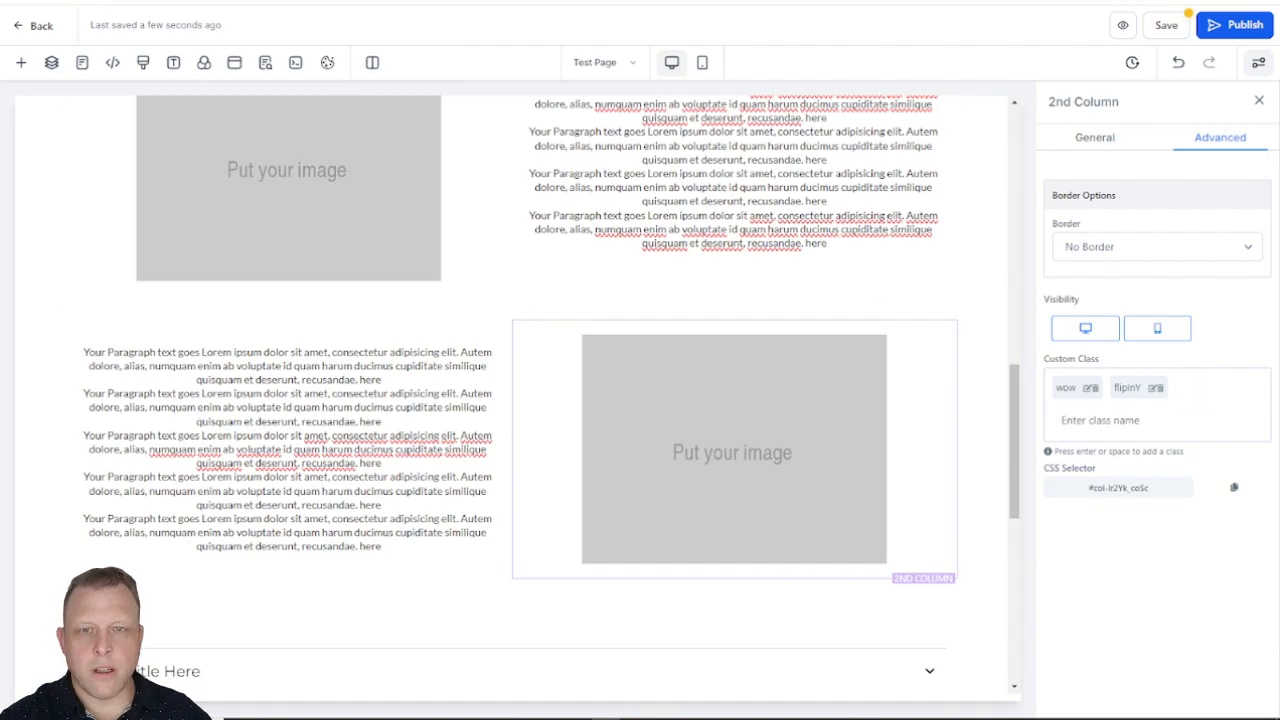
Step: Examine more animations on the Animate.css website, previewing rotating, zooming and sliding effects such as zoomIn and slideInLeft
click(445, 2)
click(600, 2)
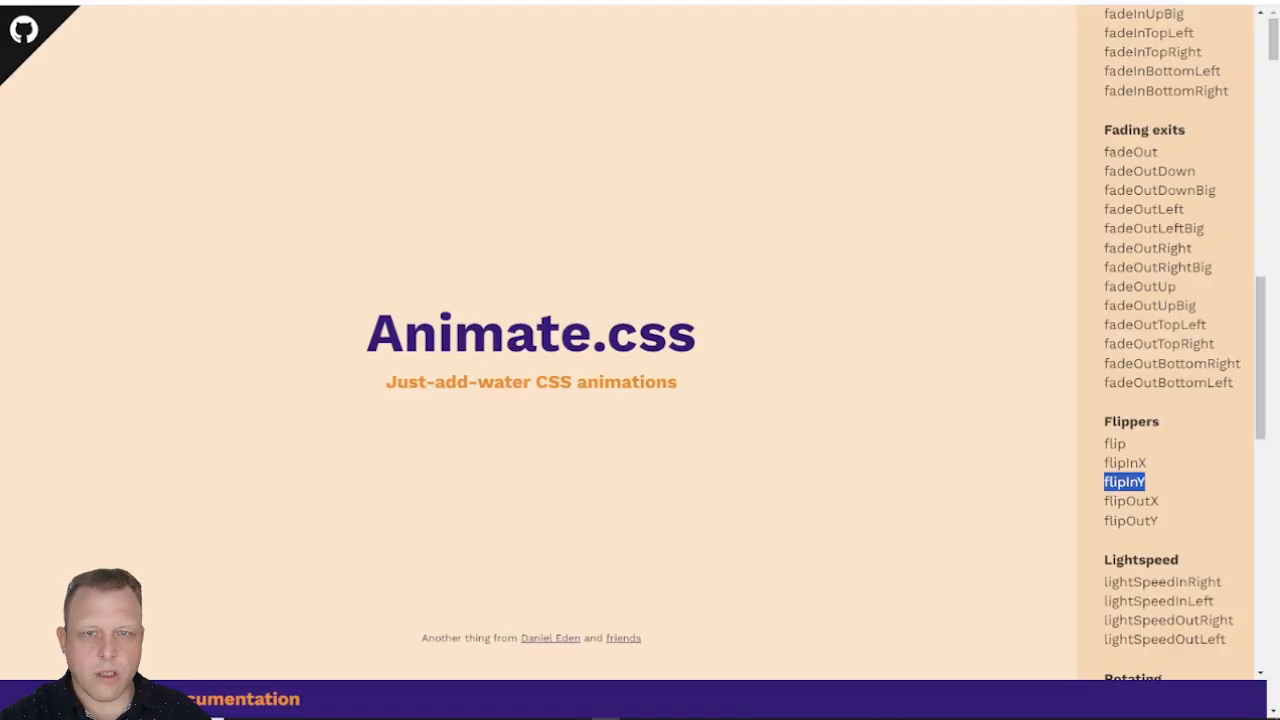
scroll(1103, 341, down, 6)
click(1145, 356)
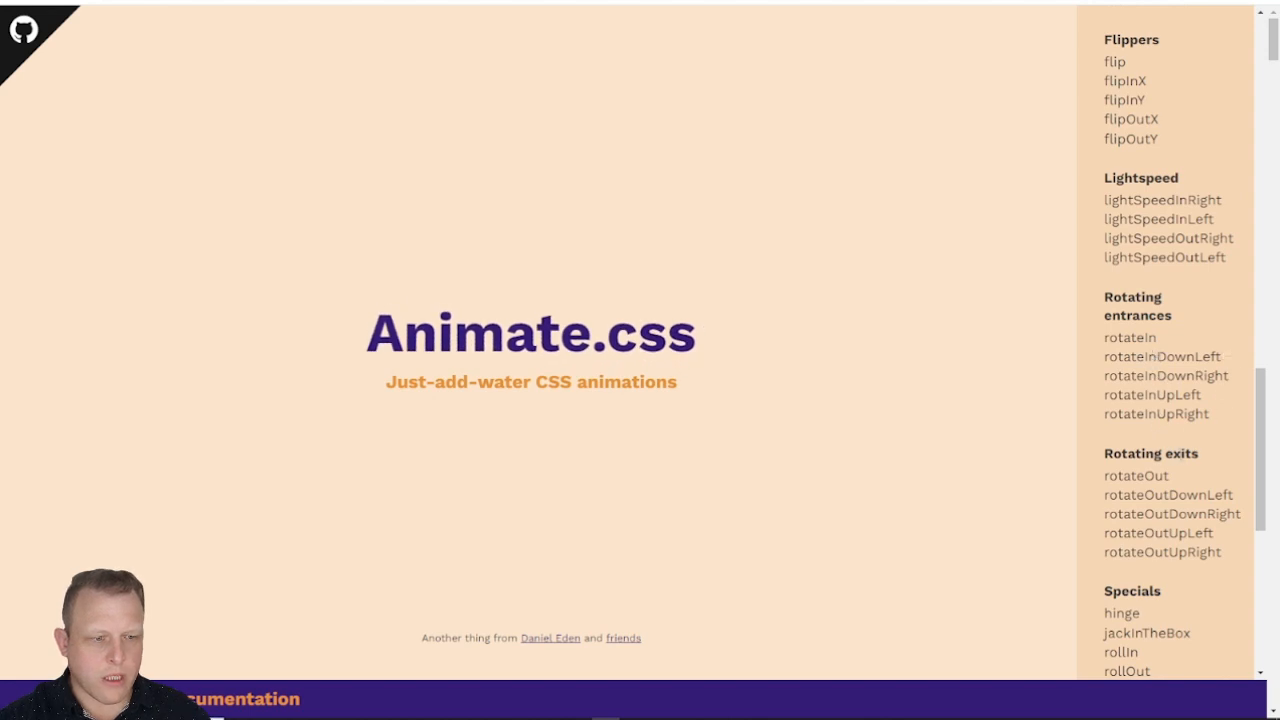
scroll(1145, 345, down, 2)
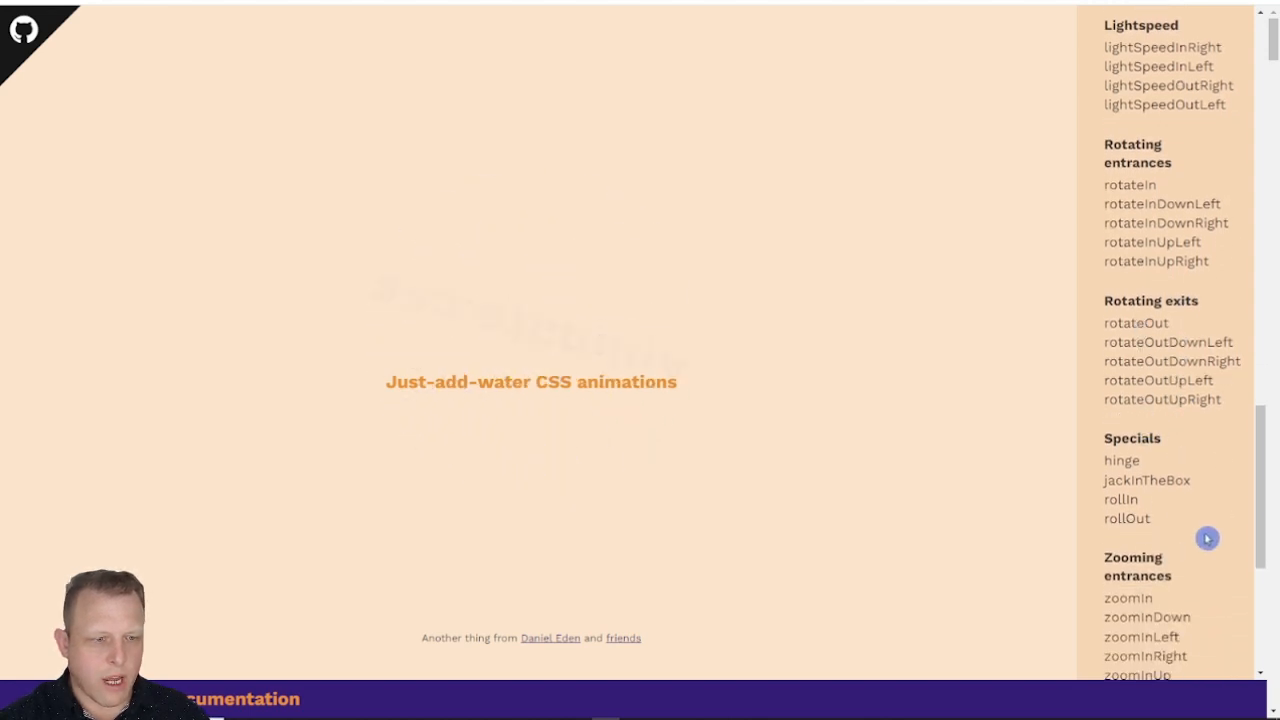
scroll(1205, 535, down, 2)
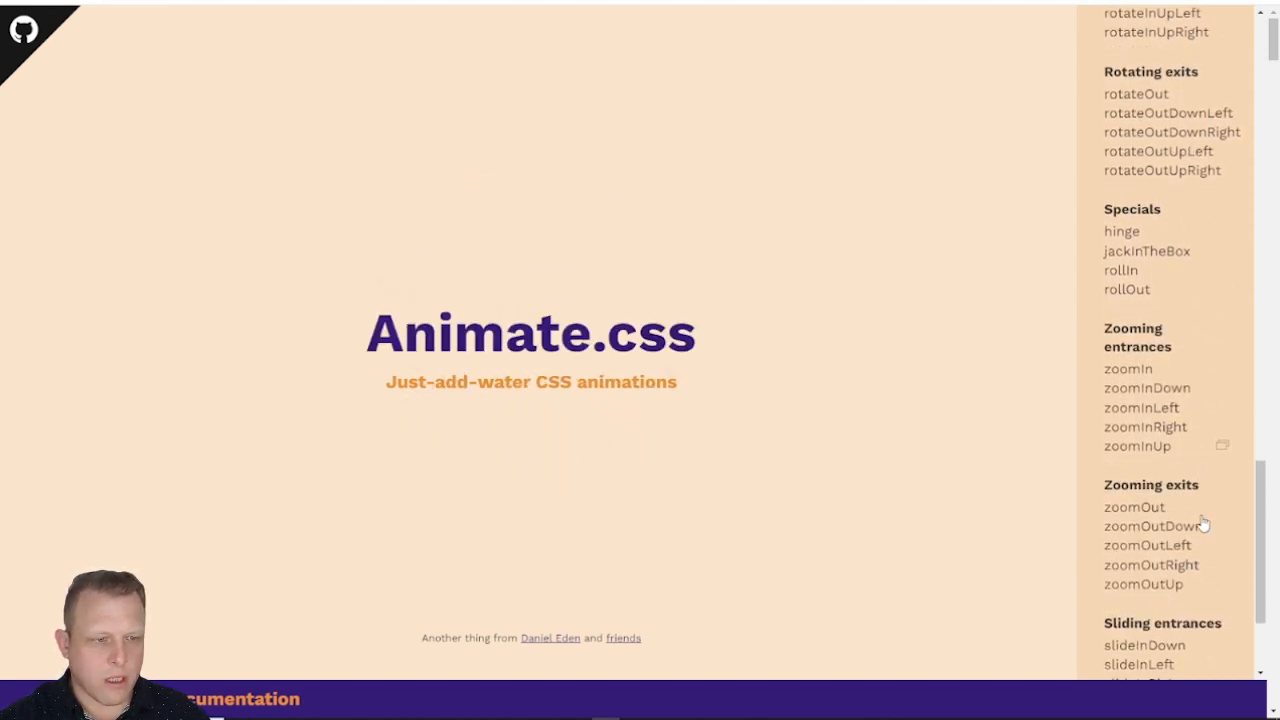
click(1140, 370)
click(1142, 425)
scroll(1143, 494, down, 2)
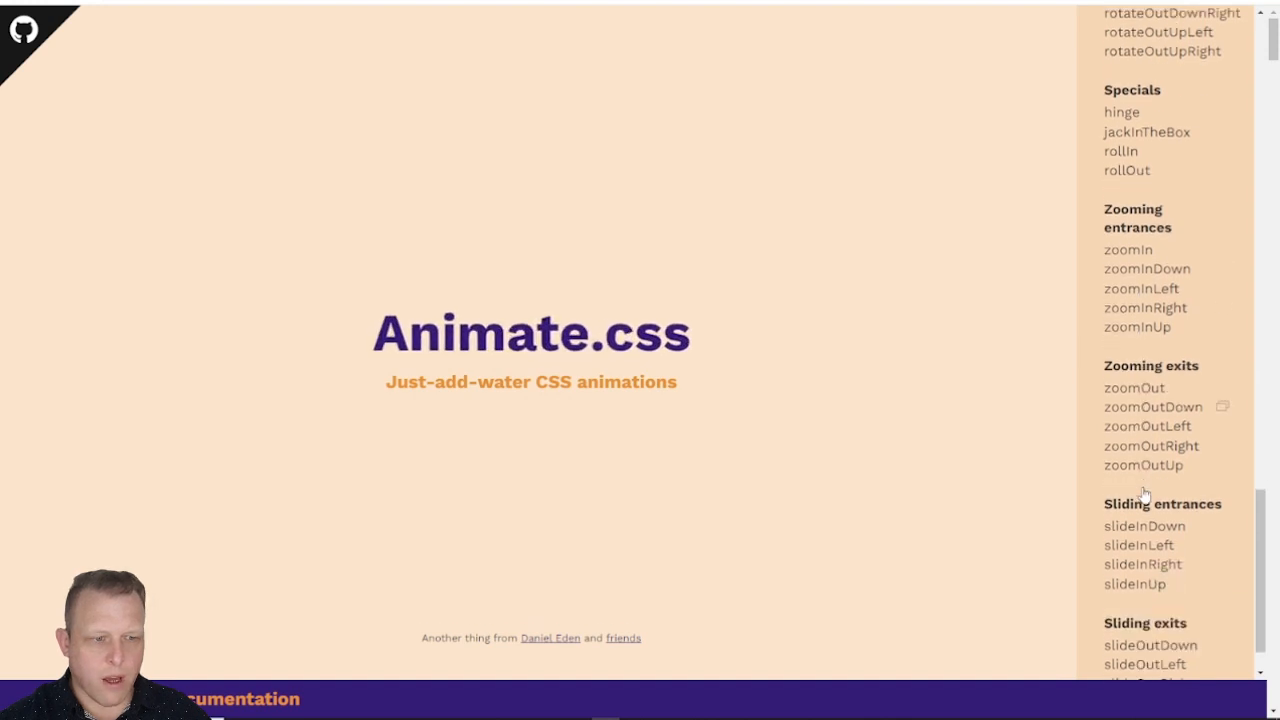
click(1156, 495)
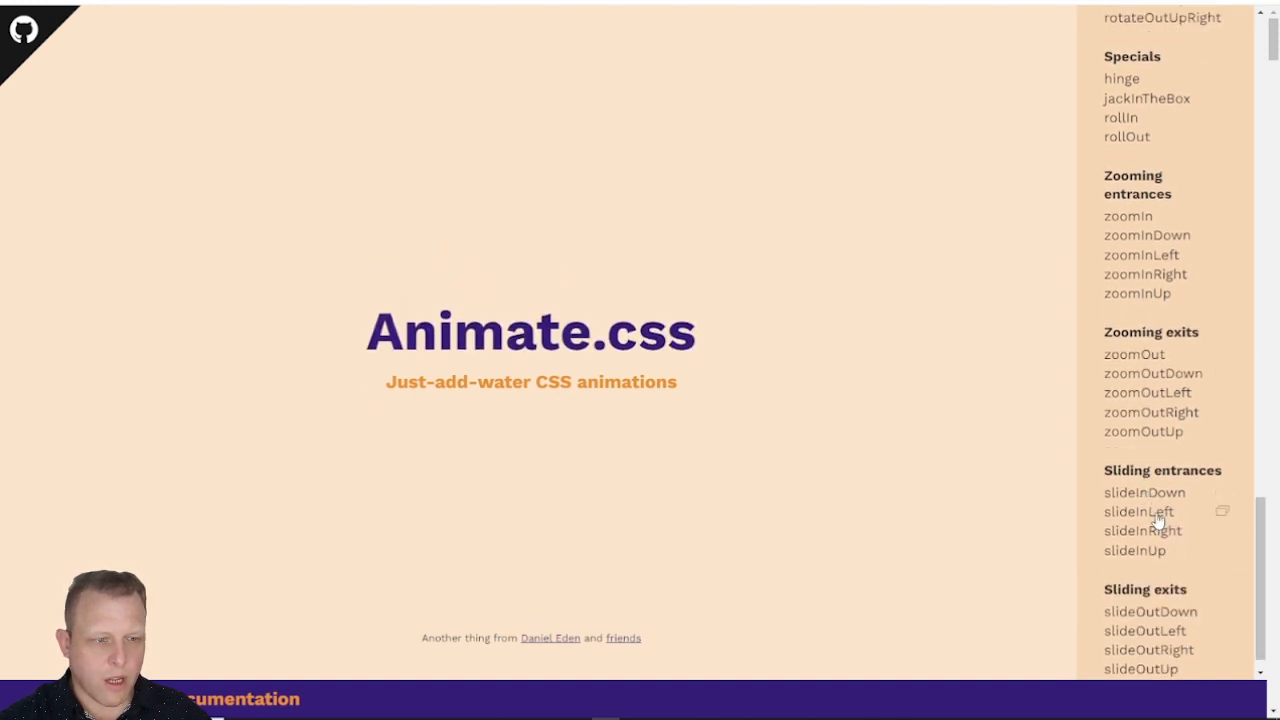
click(1158, 514)
click(1163, 606)
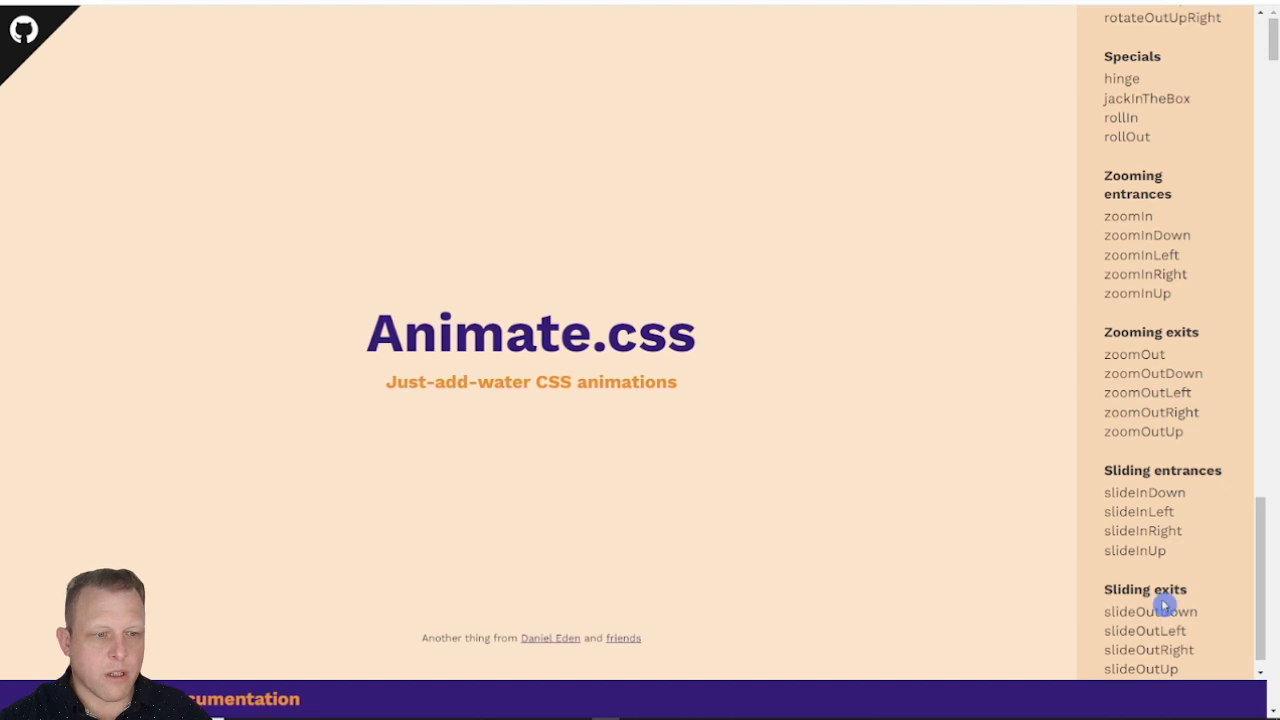
Step: Preview slideInUp, bounceIn and bounceInDown on the Animate.css website and copy the class name bounceInDown
click(1149, 556)
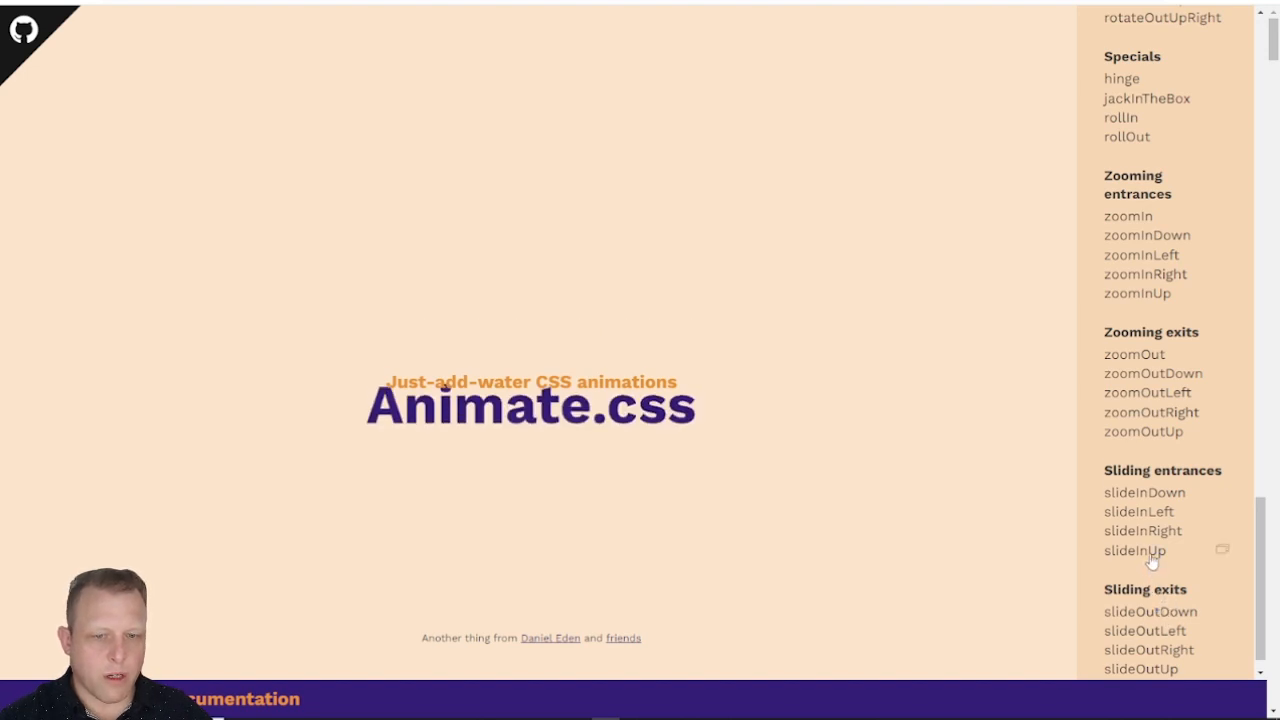
scroll(1182, 562, down, 1)
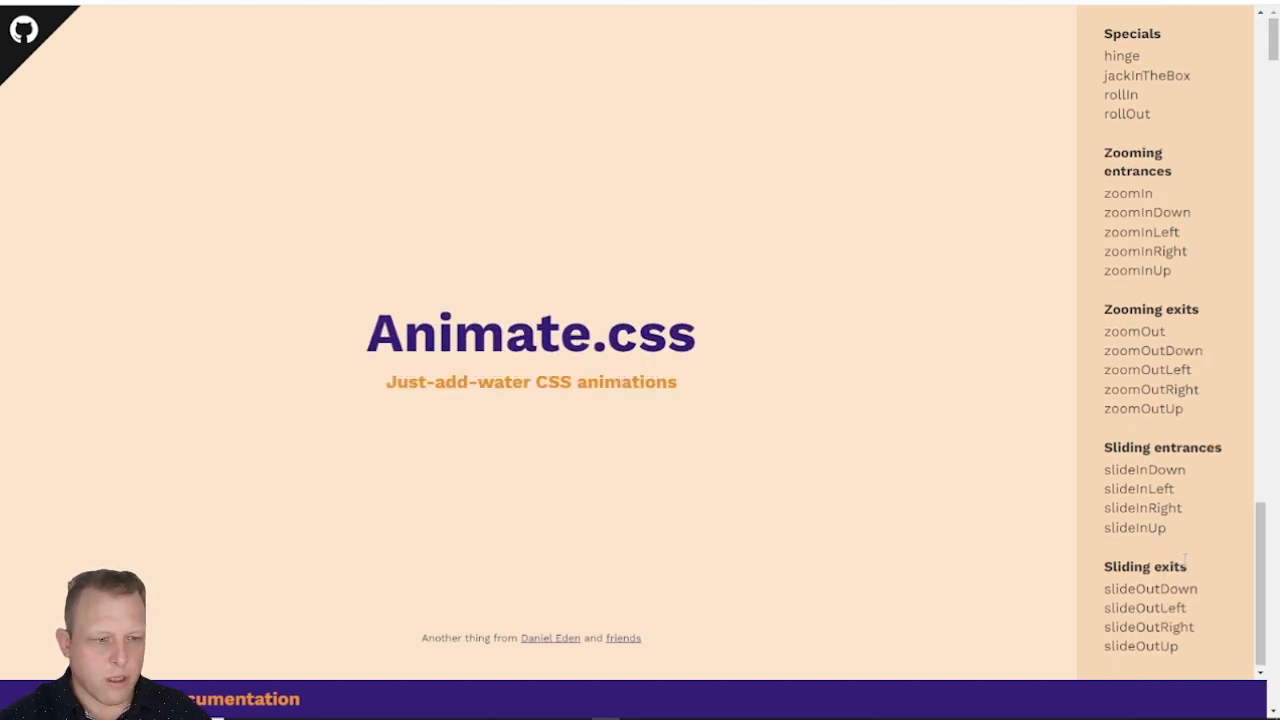
scroll(1181, 537, up, 6)
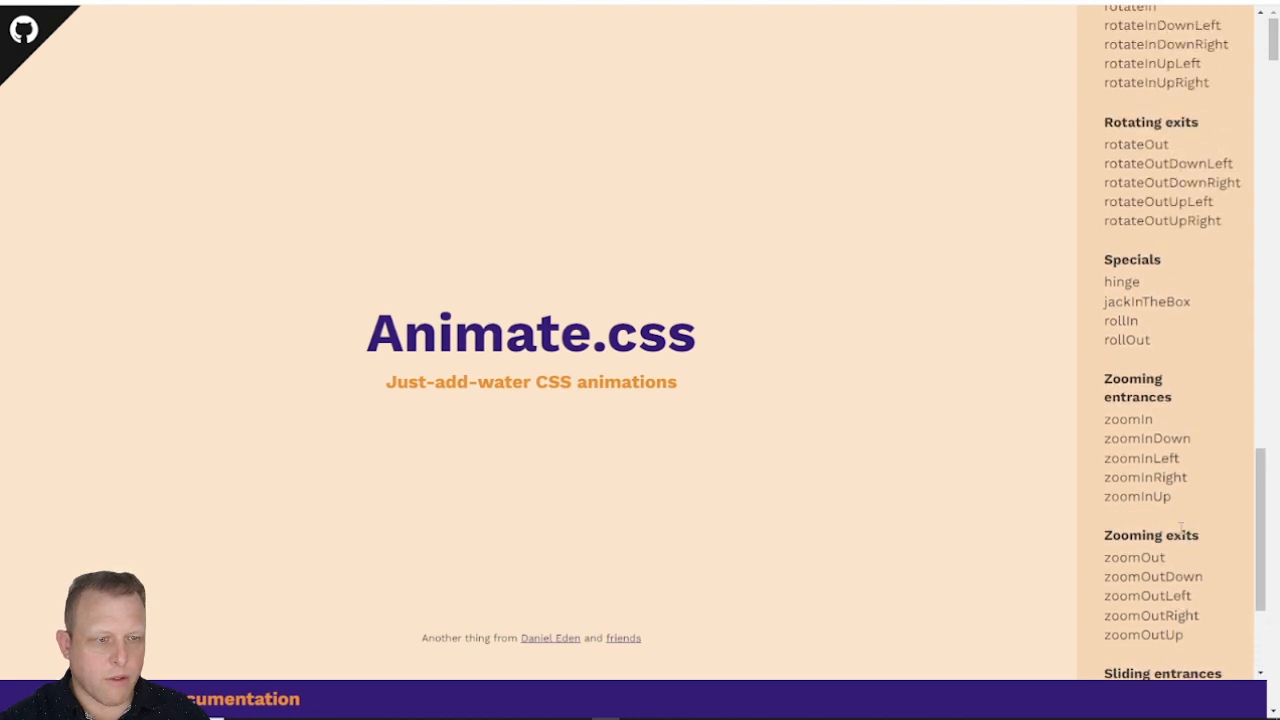
scroll(1181, 537, up, 5)
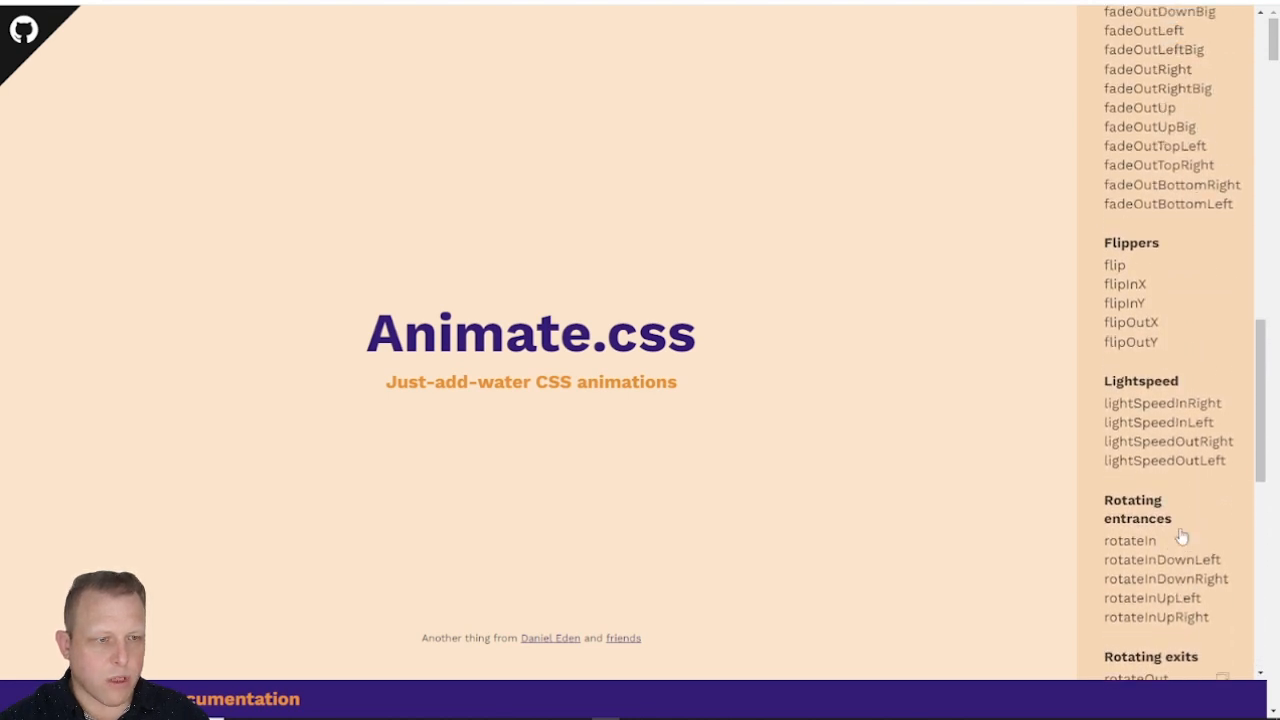
scroll(1182, 534, up, 5)
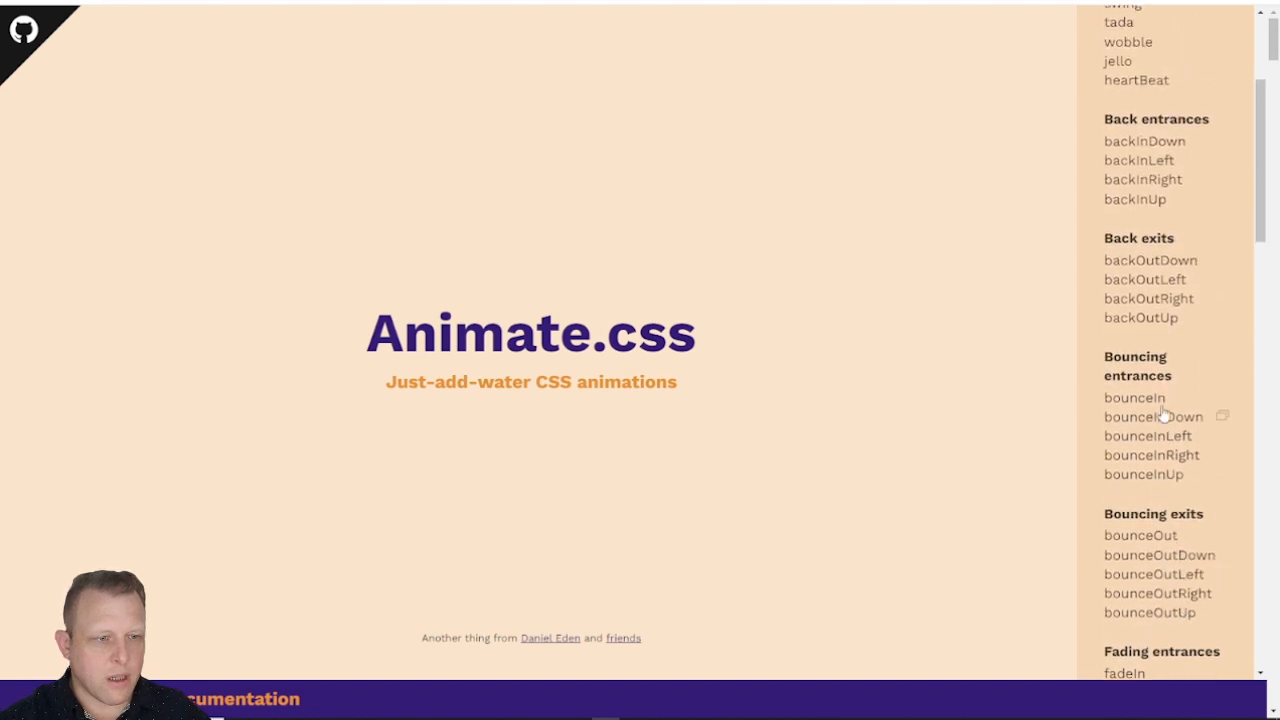
click(1155, 398)
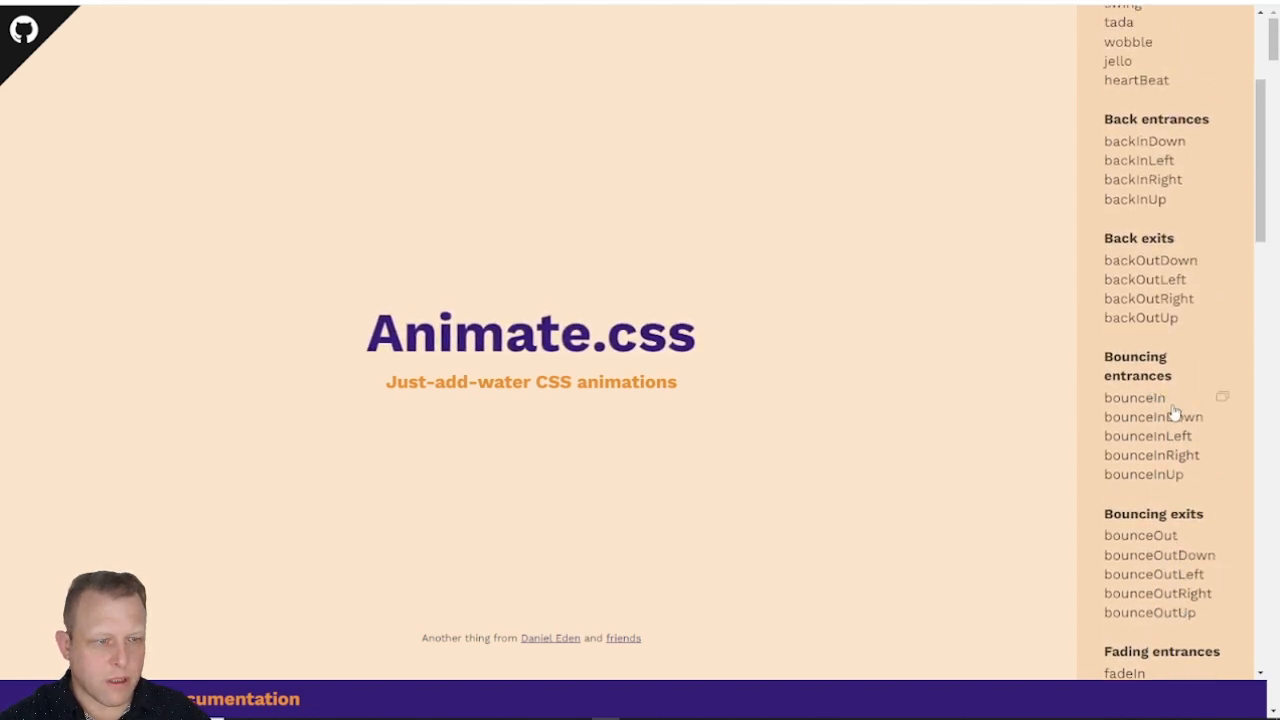
click(1175, 420)
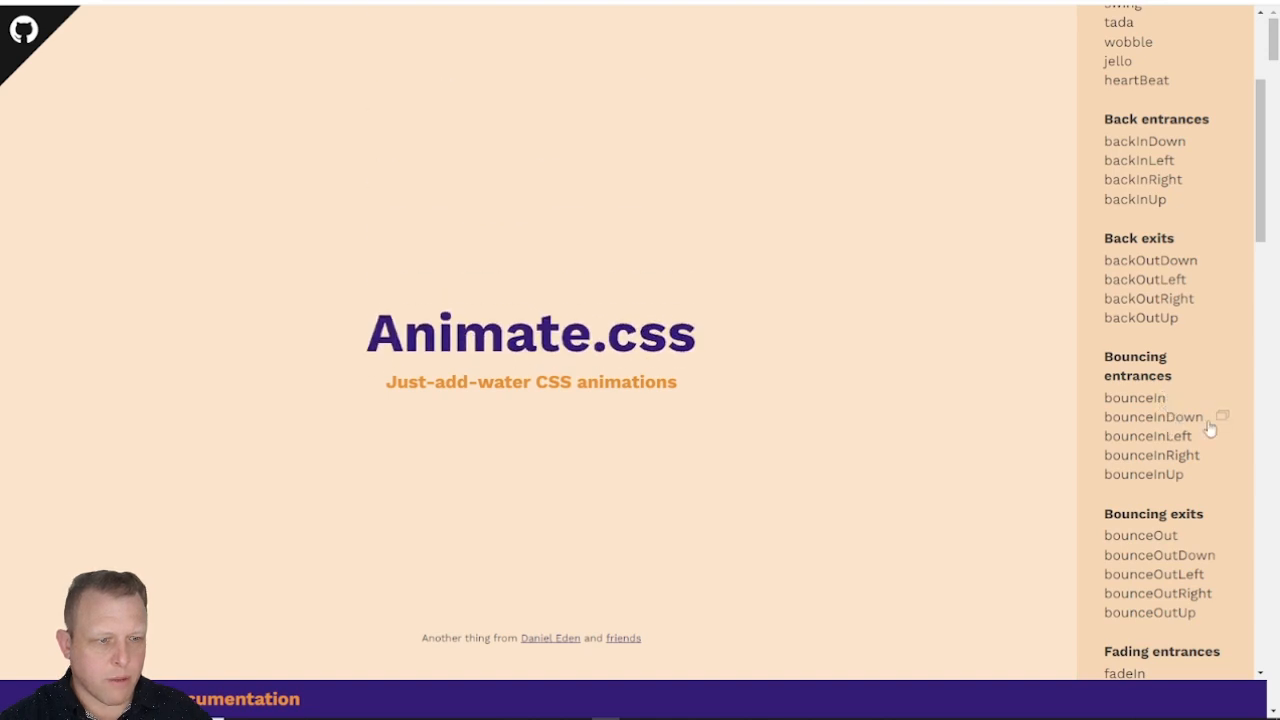
drag(1192, 422, 1100, 424)
key(ctrl+c)
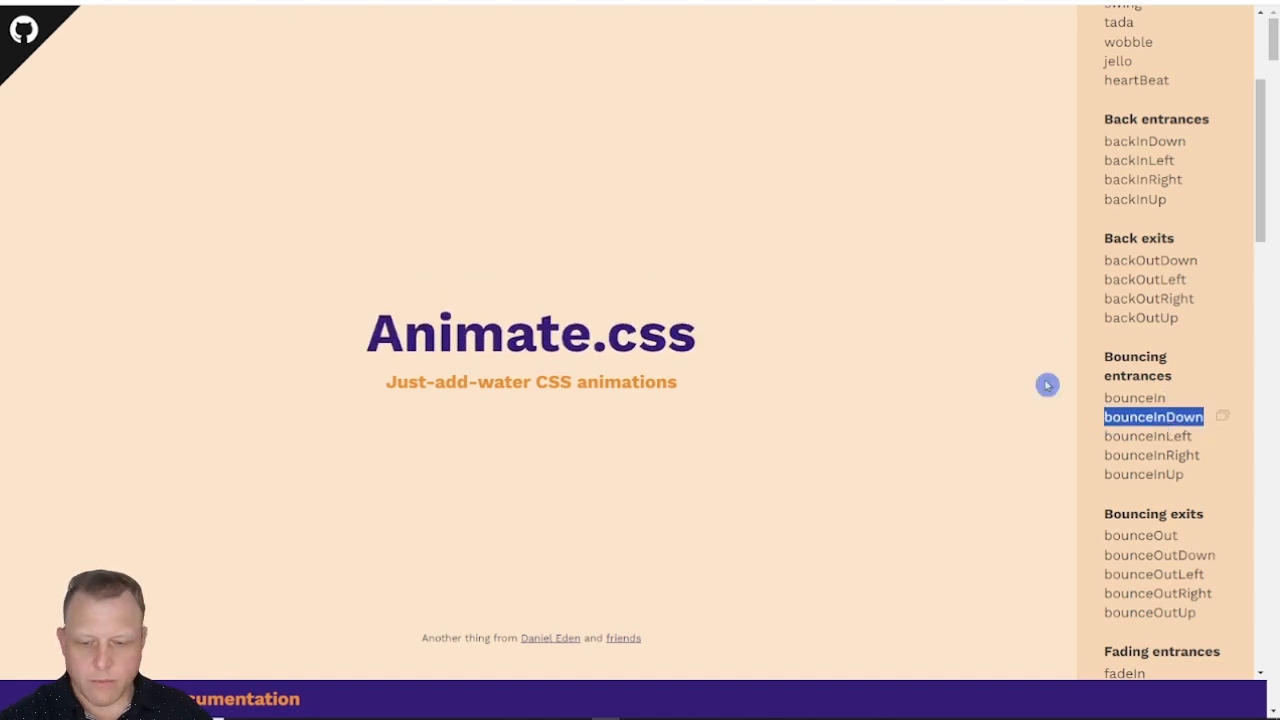
Step: Switch to the page editor and add the custom classes wow and bounceInDown to the 1 Column Row holding the FAQ
click(660, 2)
scroll(800, 385, down, 4)
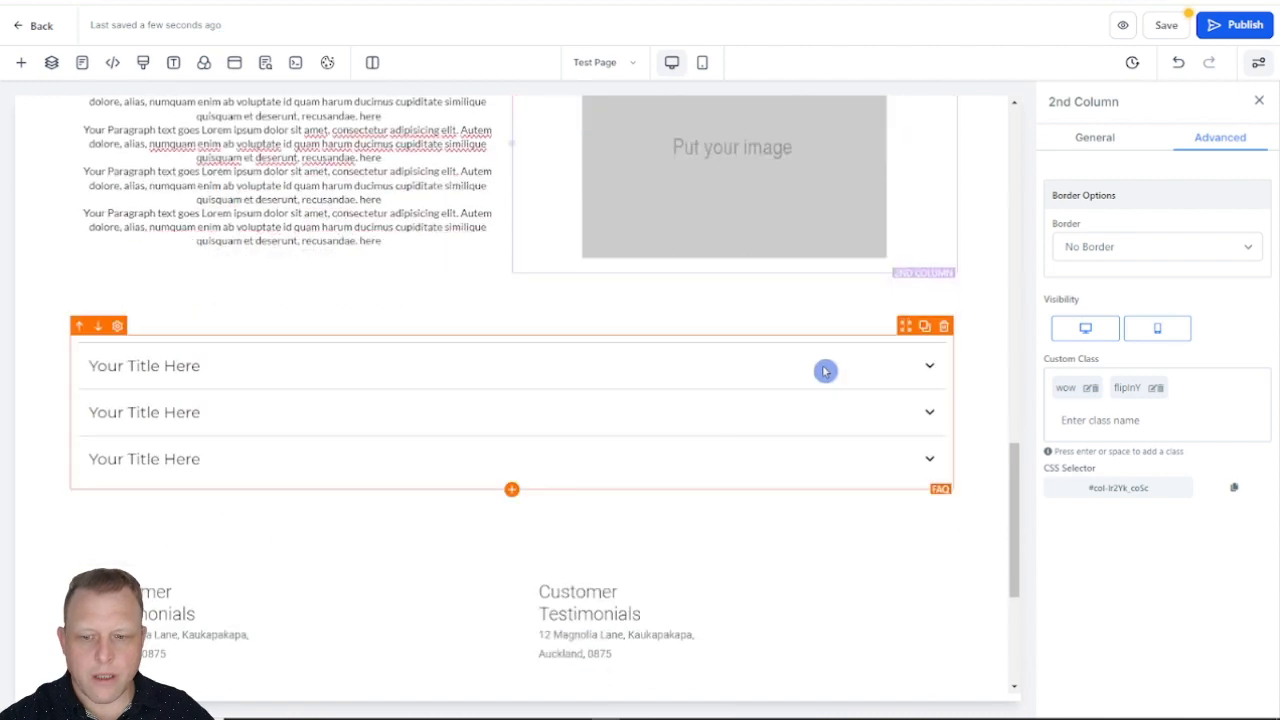
click(860, 325)
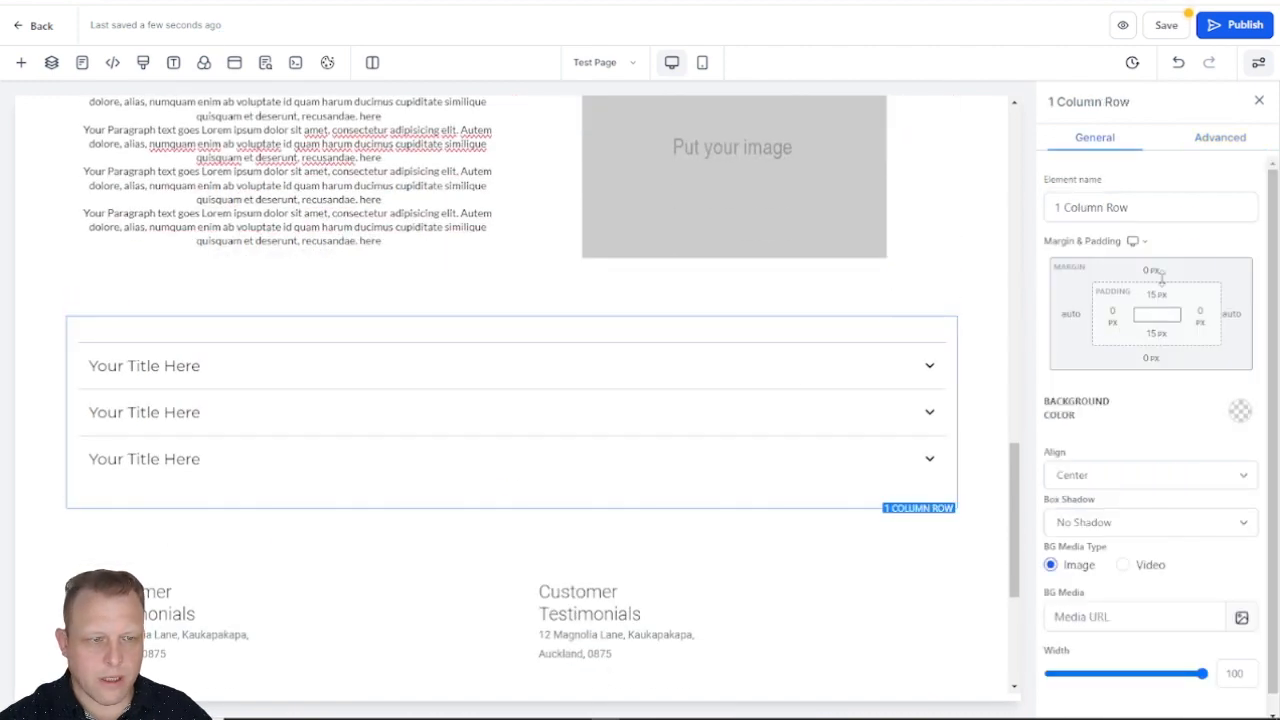
click(1196, 148)
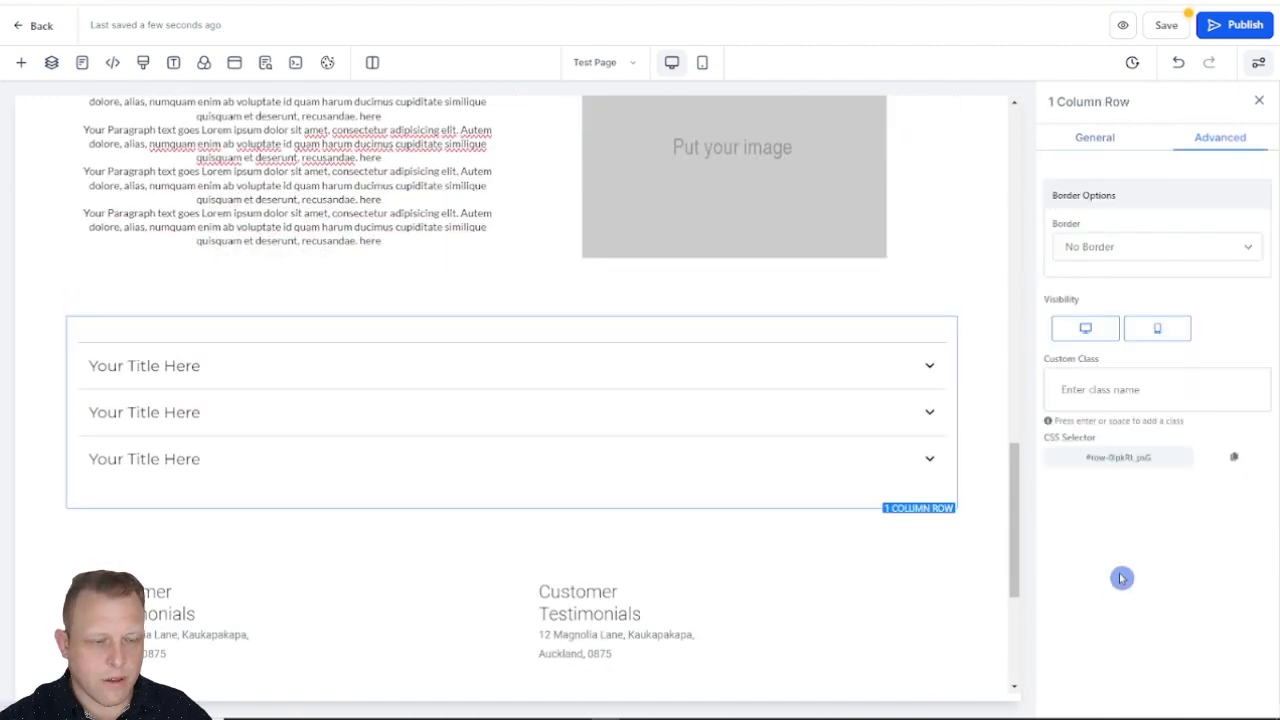
click(1108, 398)
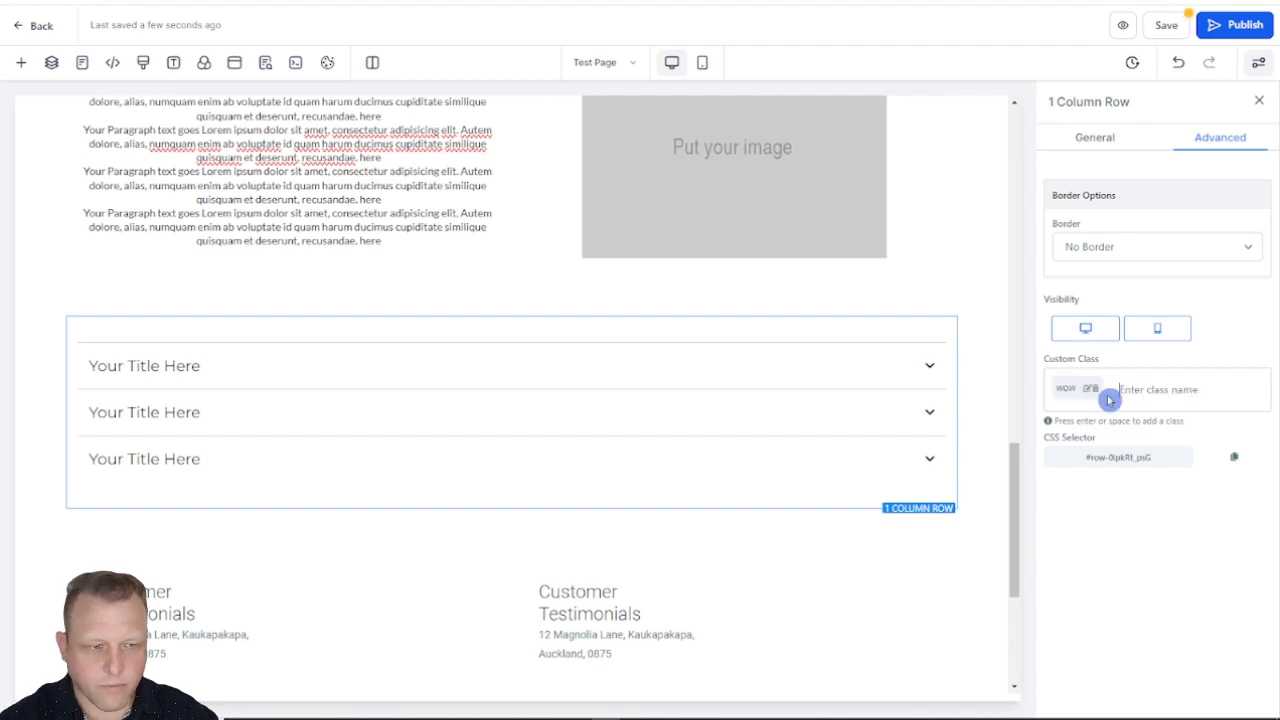
key(ctrl+v)
key(Return)
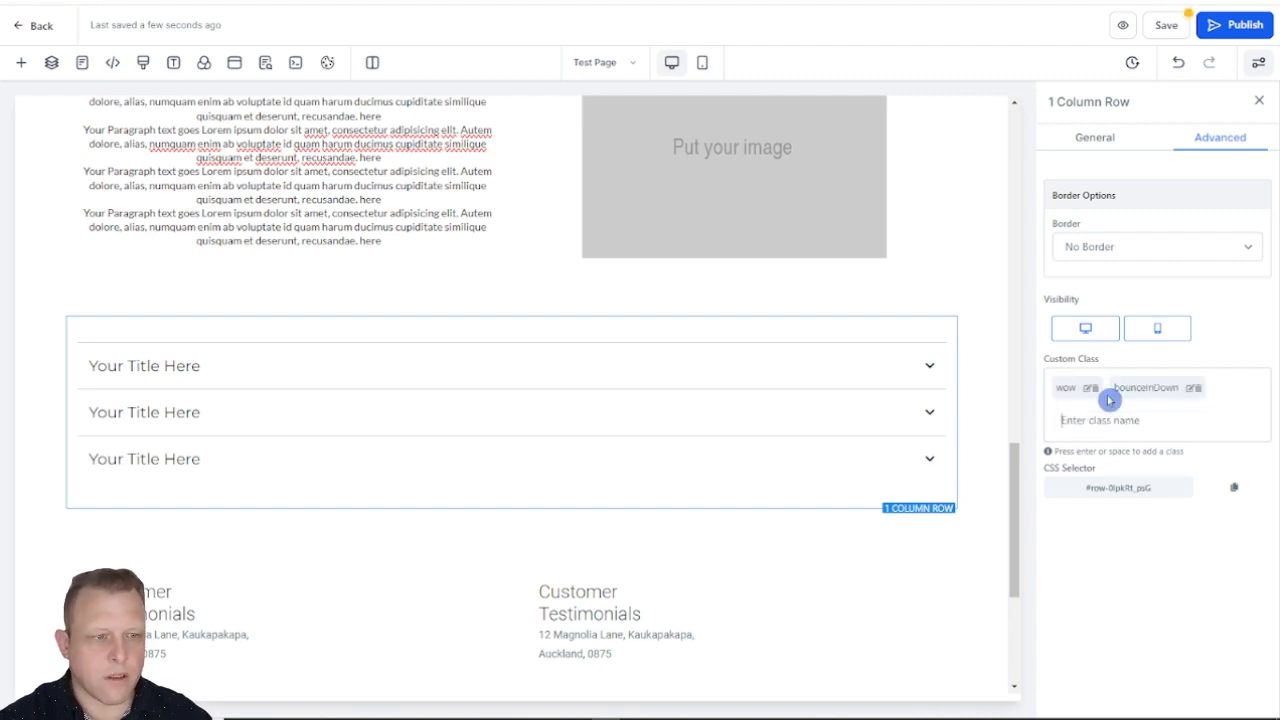
Step: Switch to the Animate.css website, preview heartBeat, tada and rotateInDownLeft, and copy the class name rotateInDownLeft
key(alt+Tab)
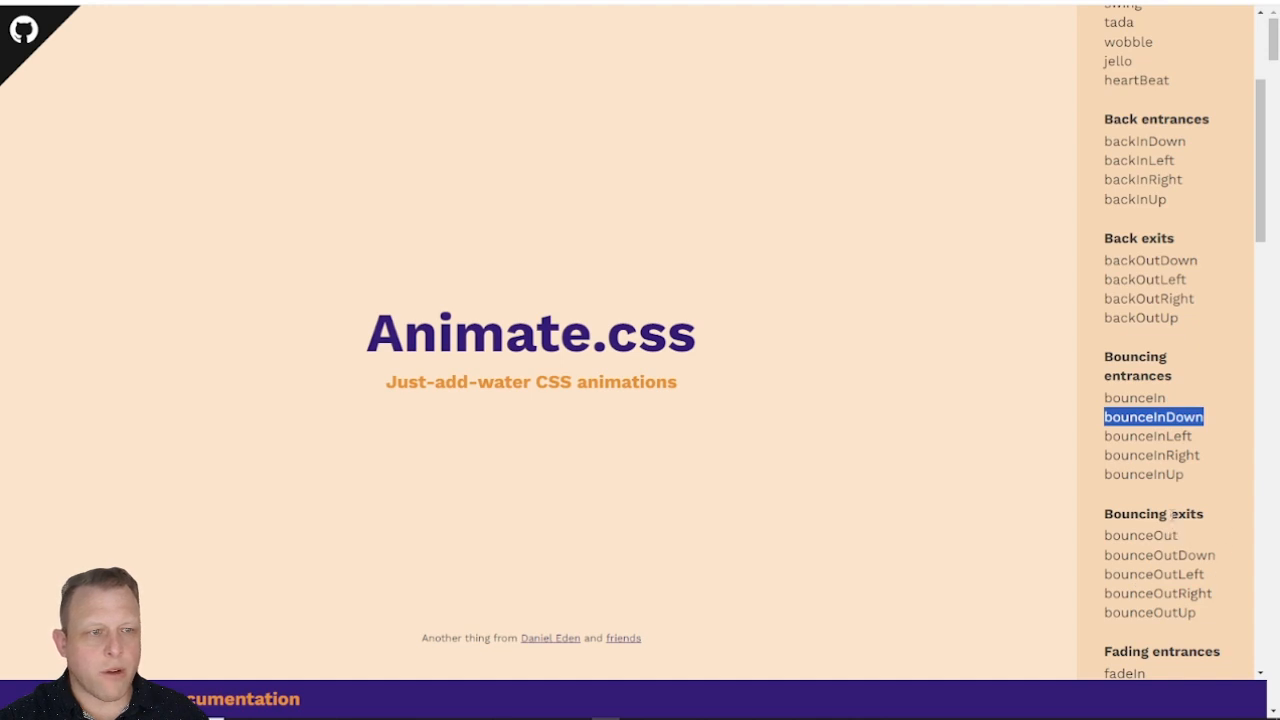
scroll(1170, 514, up, 3)
click(1137, 236)
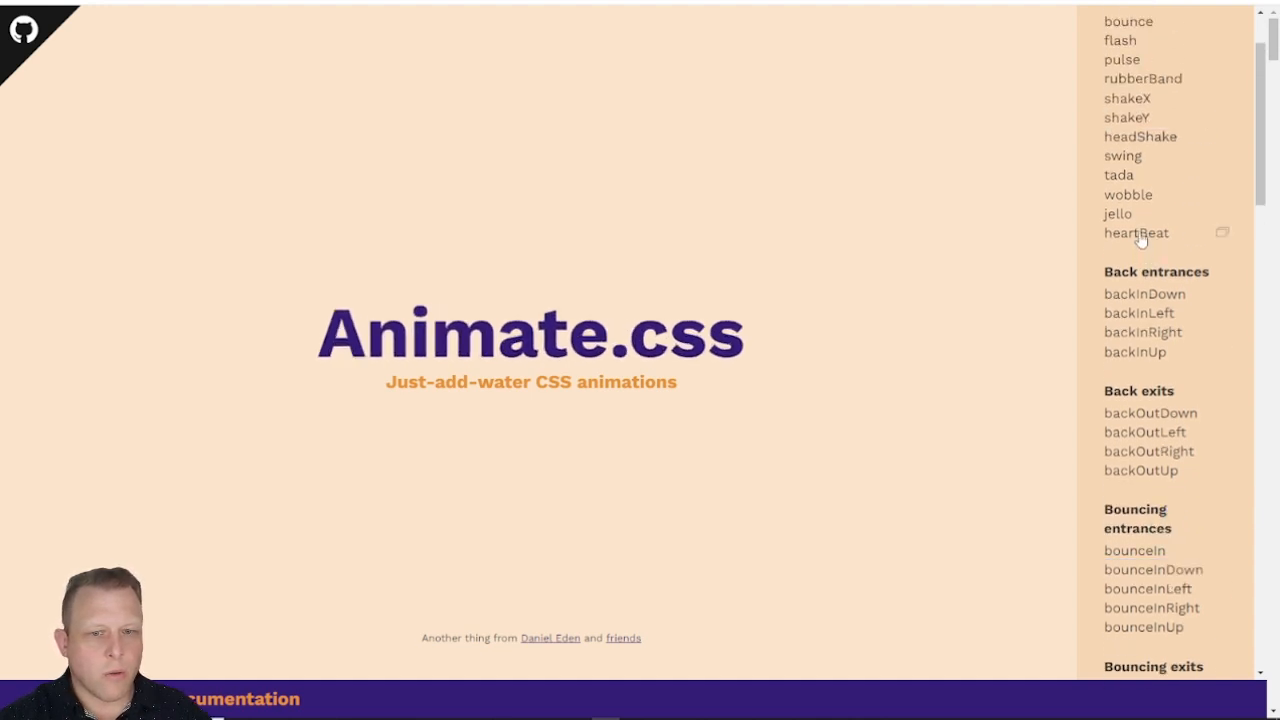
click(1129, 184)
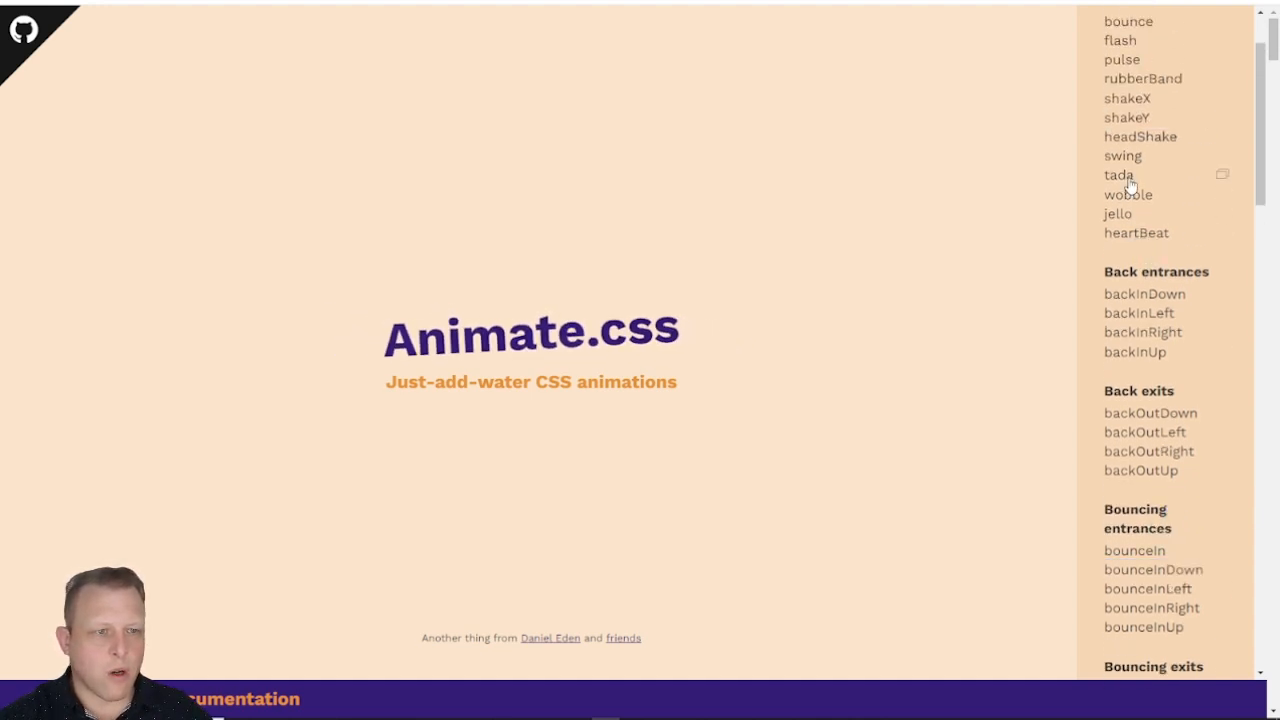
scroll(1125, 250, up, 2)
scroll(1145, 400, down, 3)
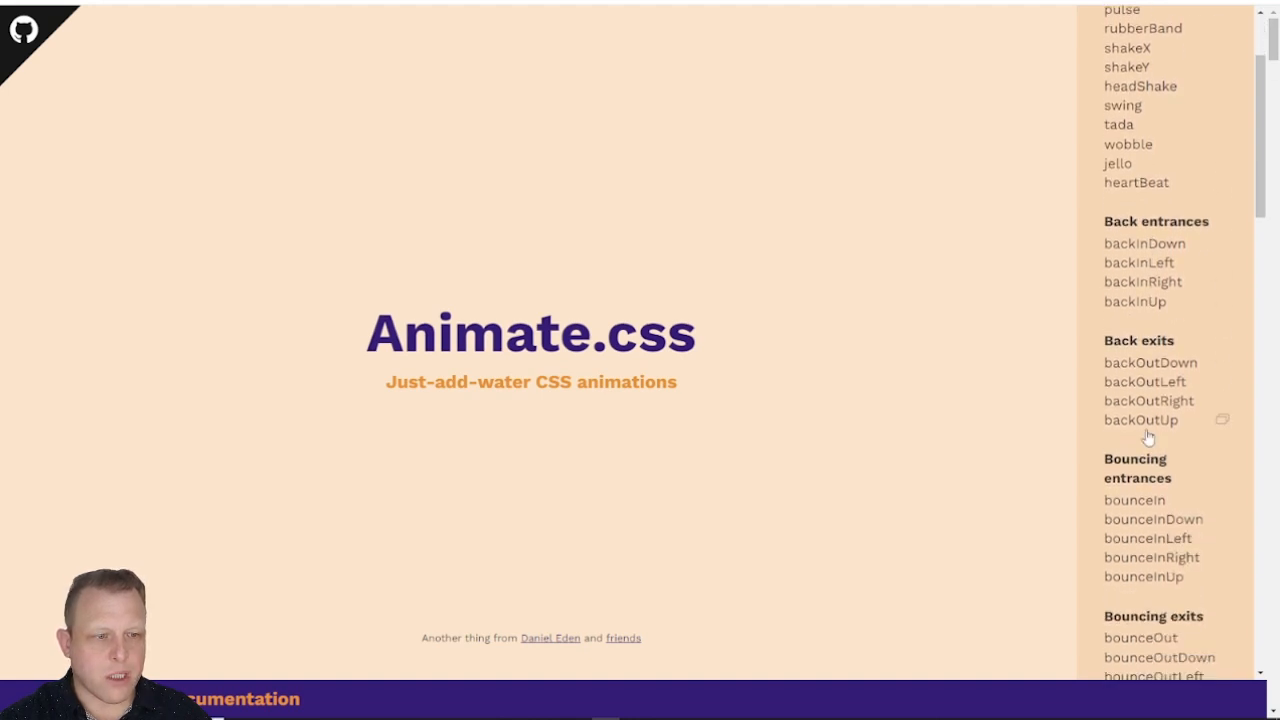
scroll(1148, 437, down, 5)
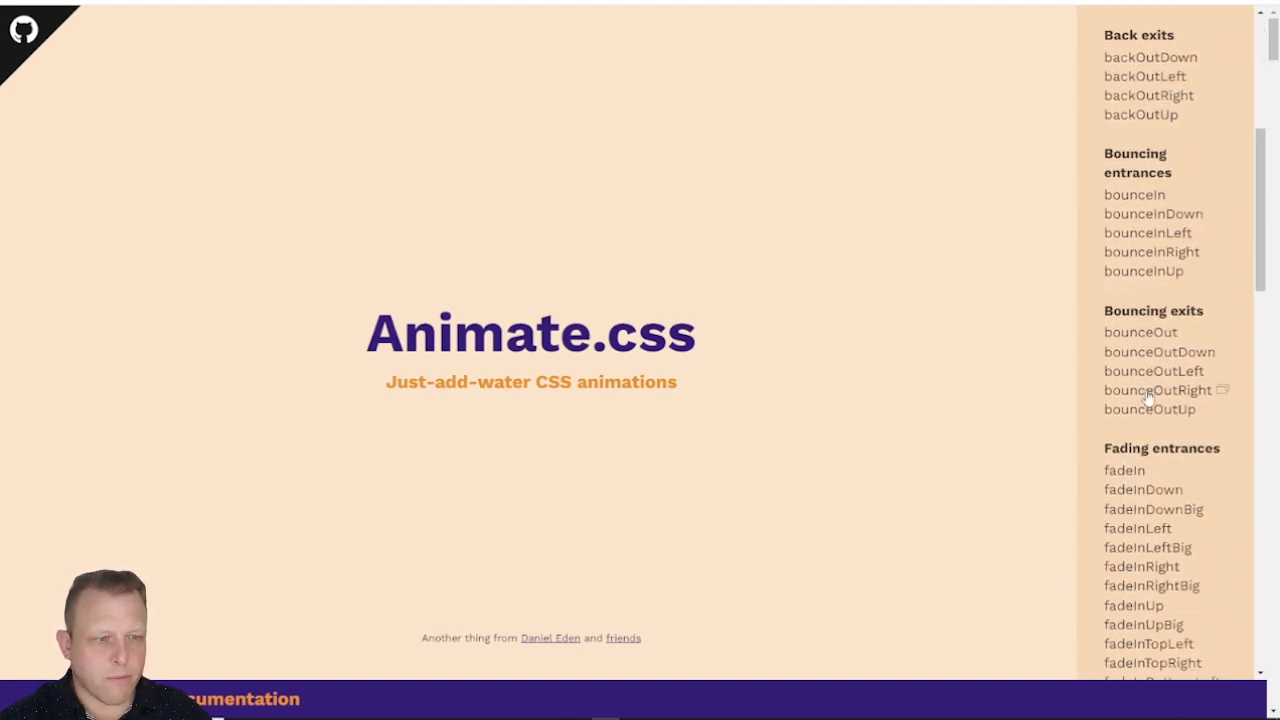
scroll(1148, 398, down, 5)
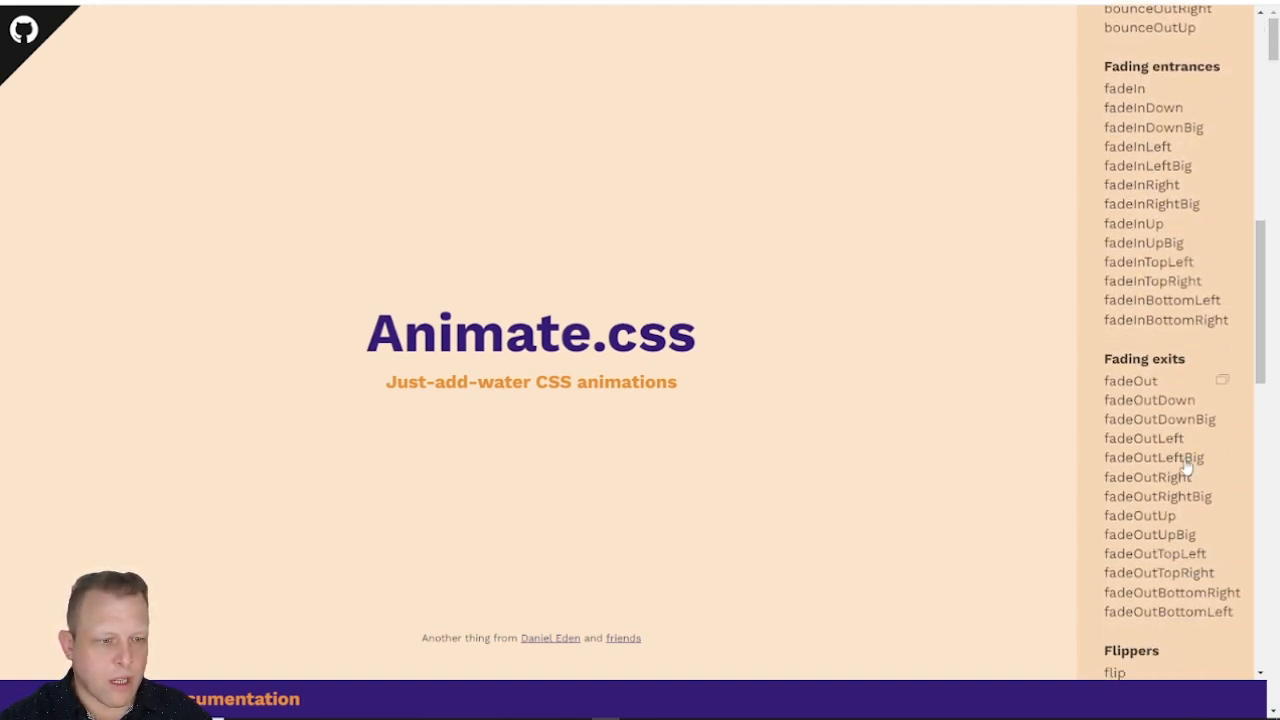
scroll(1173, 420, down, 5)
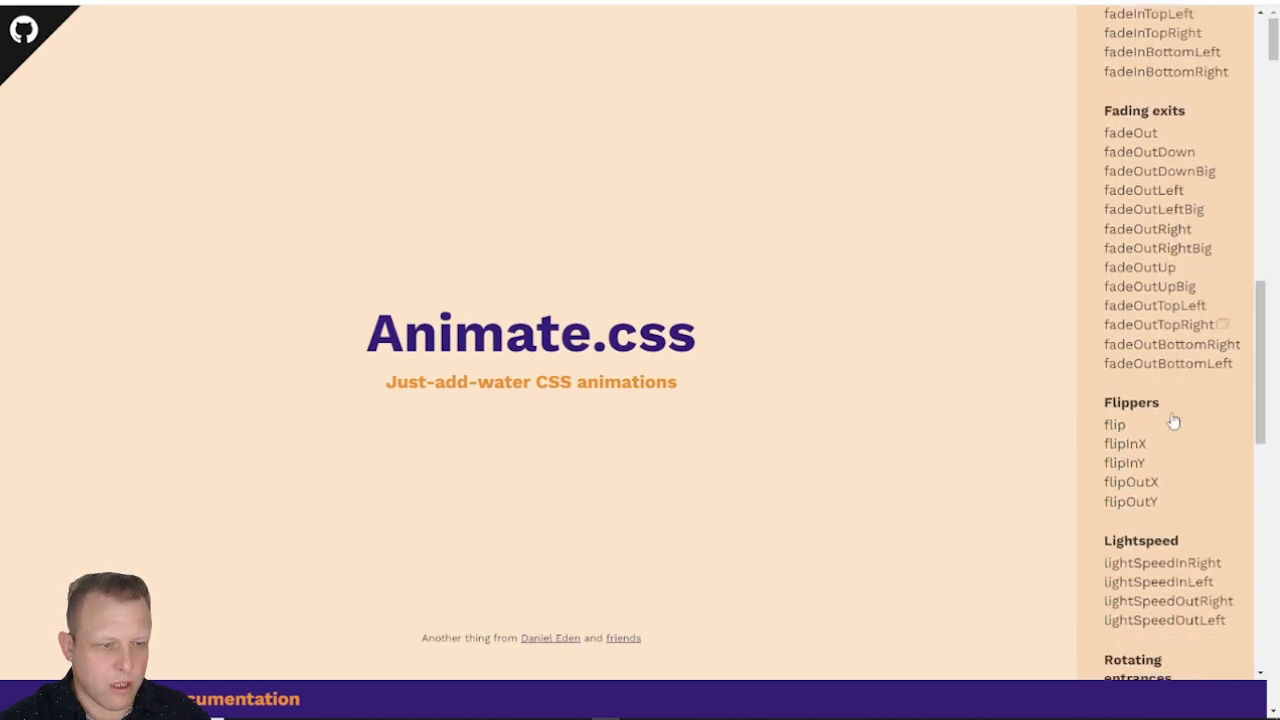
scroll(1200, 371, down, 3)
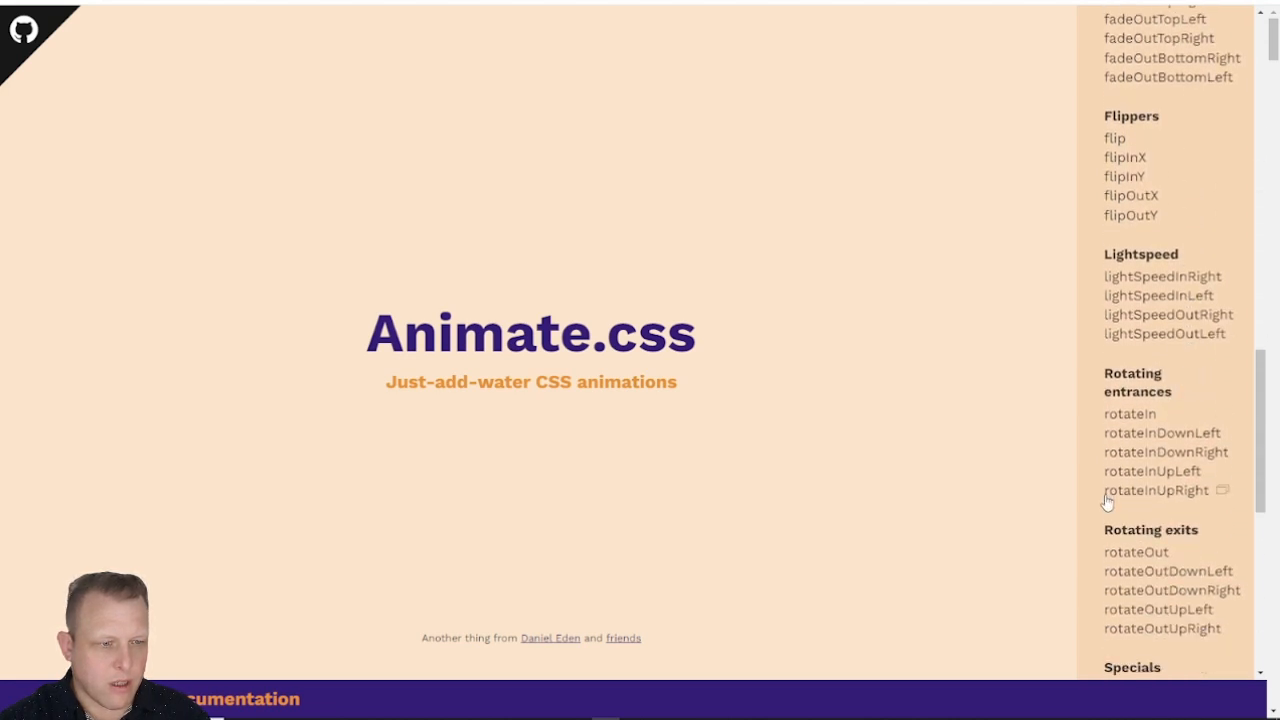
click(1133, 433)
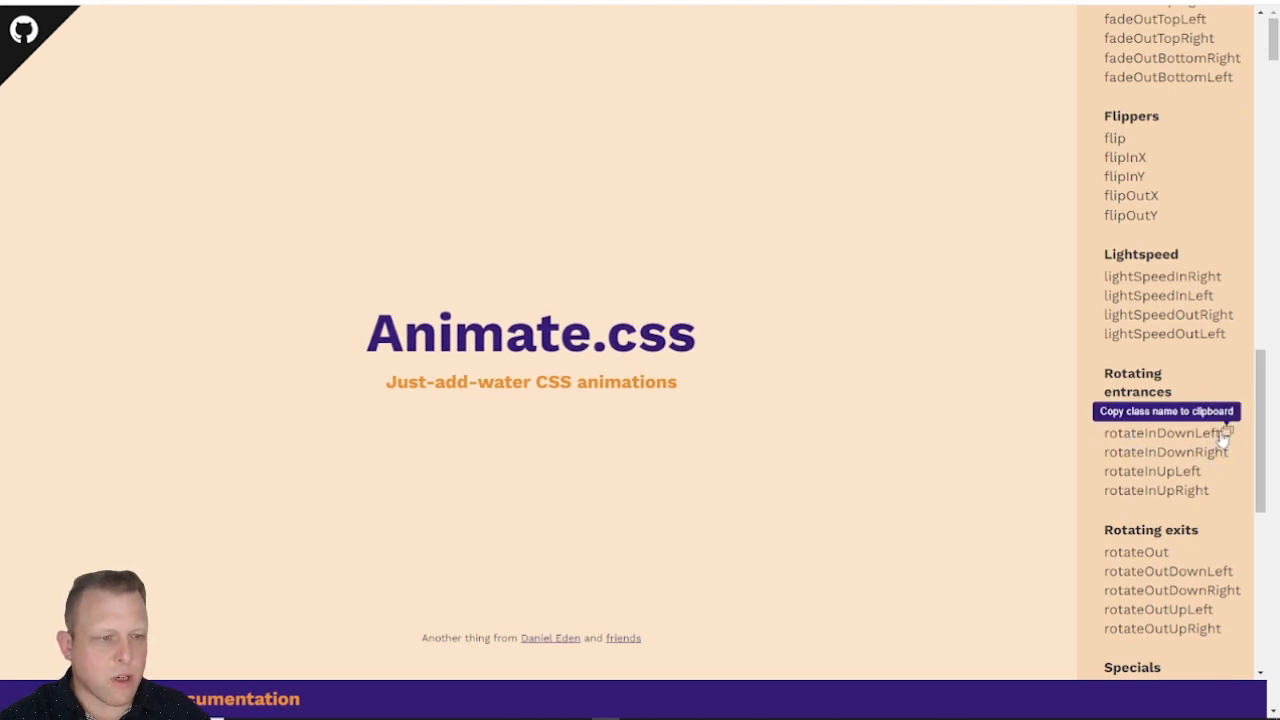
drag(1105, 435, 1205, 445)
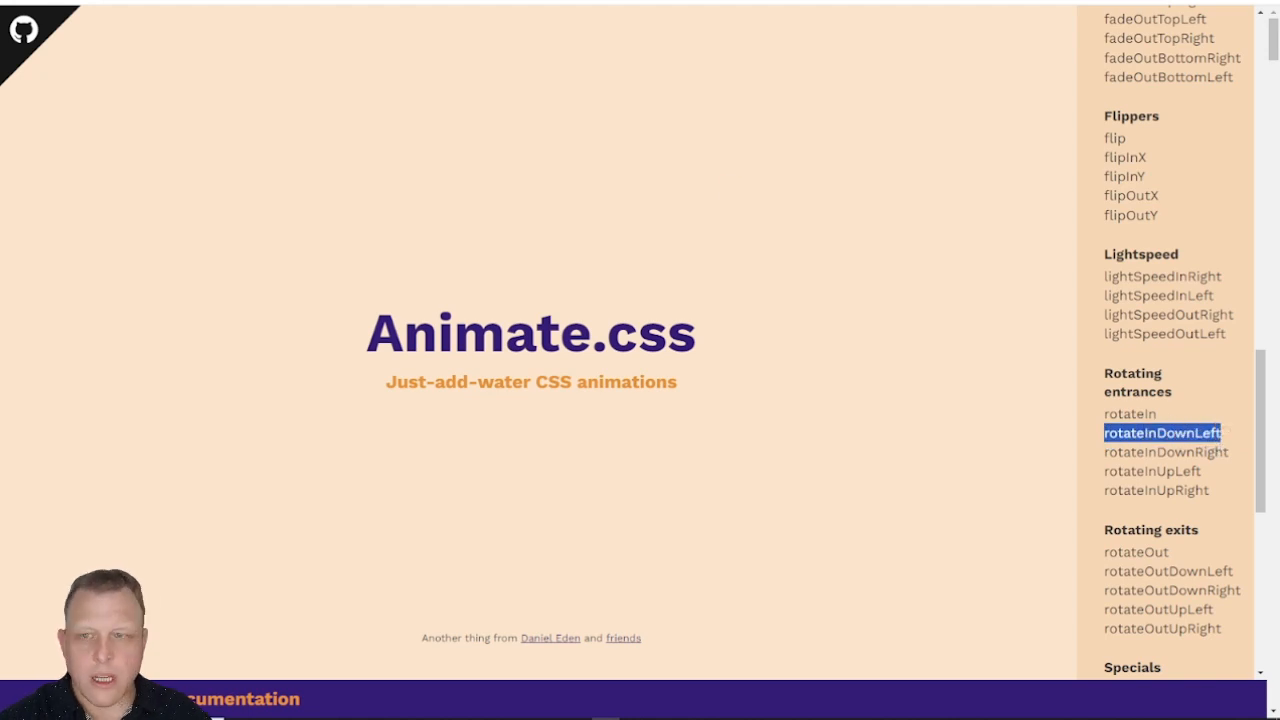
Step: Switch to the page editor and add the custom classes wow and rotateInDownLeft to the 1st Column of the Customer Testimonials row
click(370, 2)
scroll(586, 574, down, 1)
scroll(586, 574, down, 1)
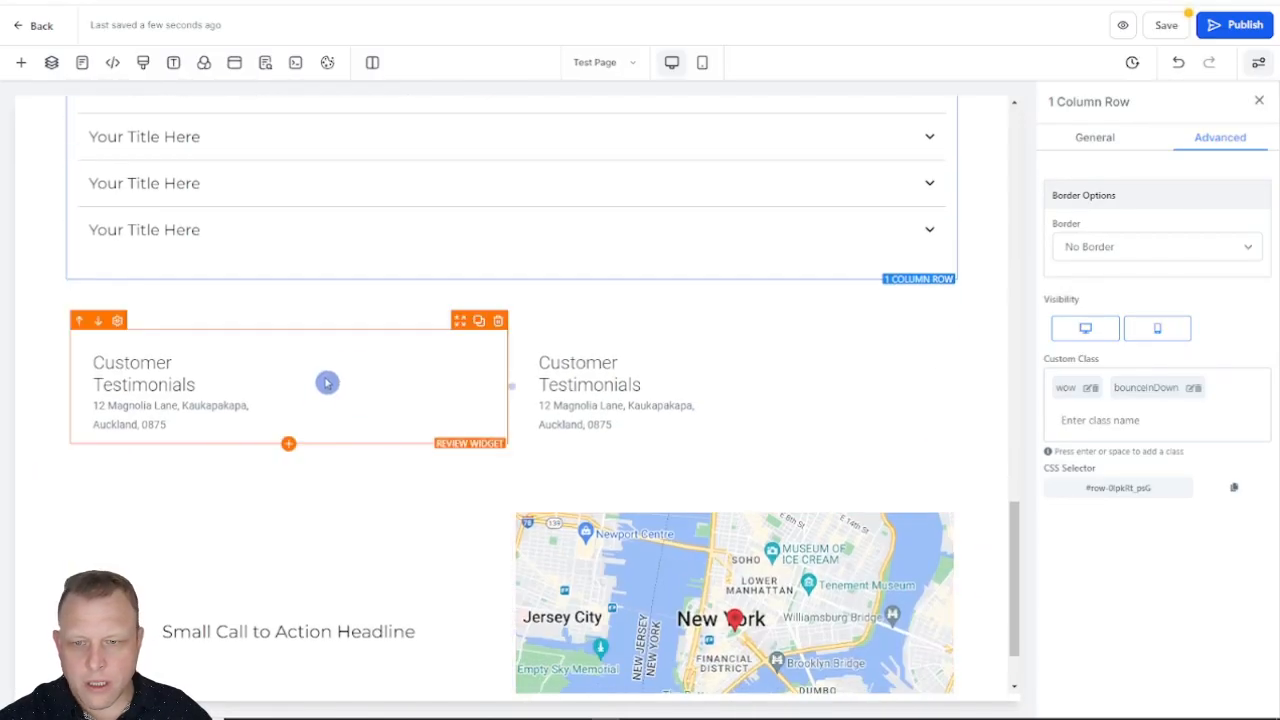
click(388, 320)
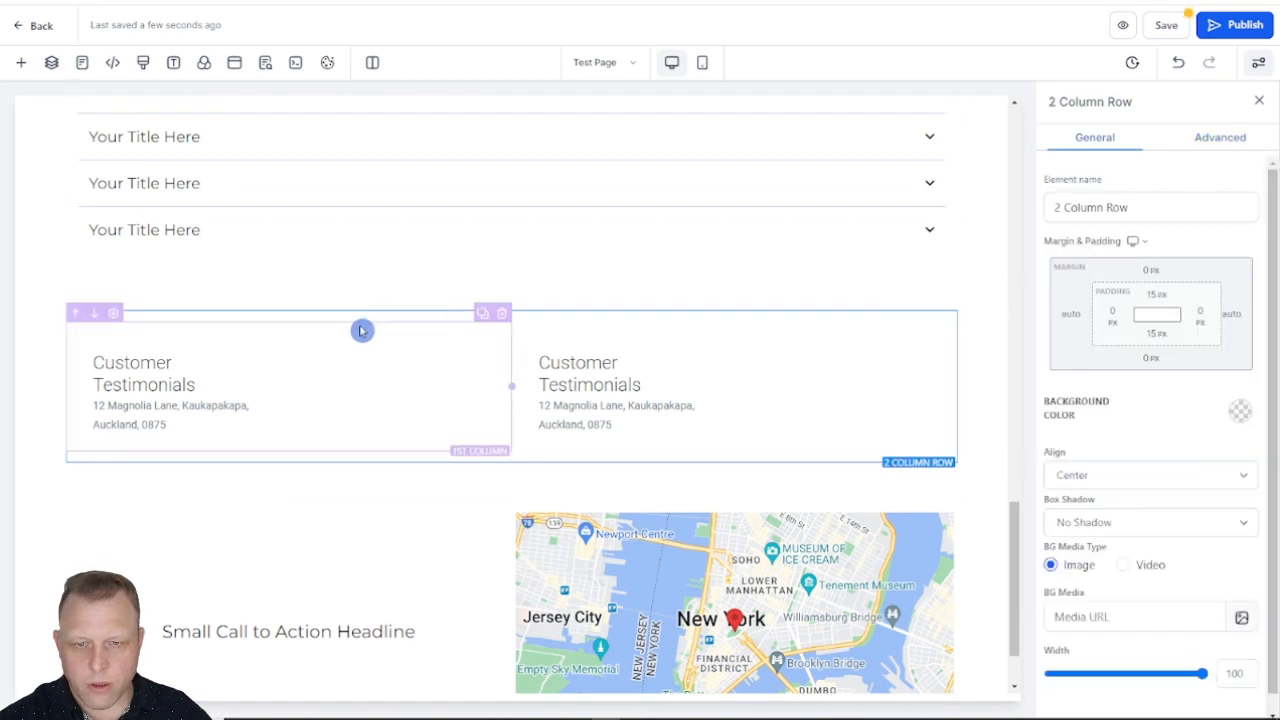
click(380, 329)
click(1194, 148)
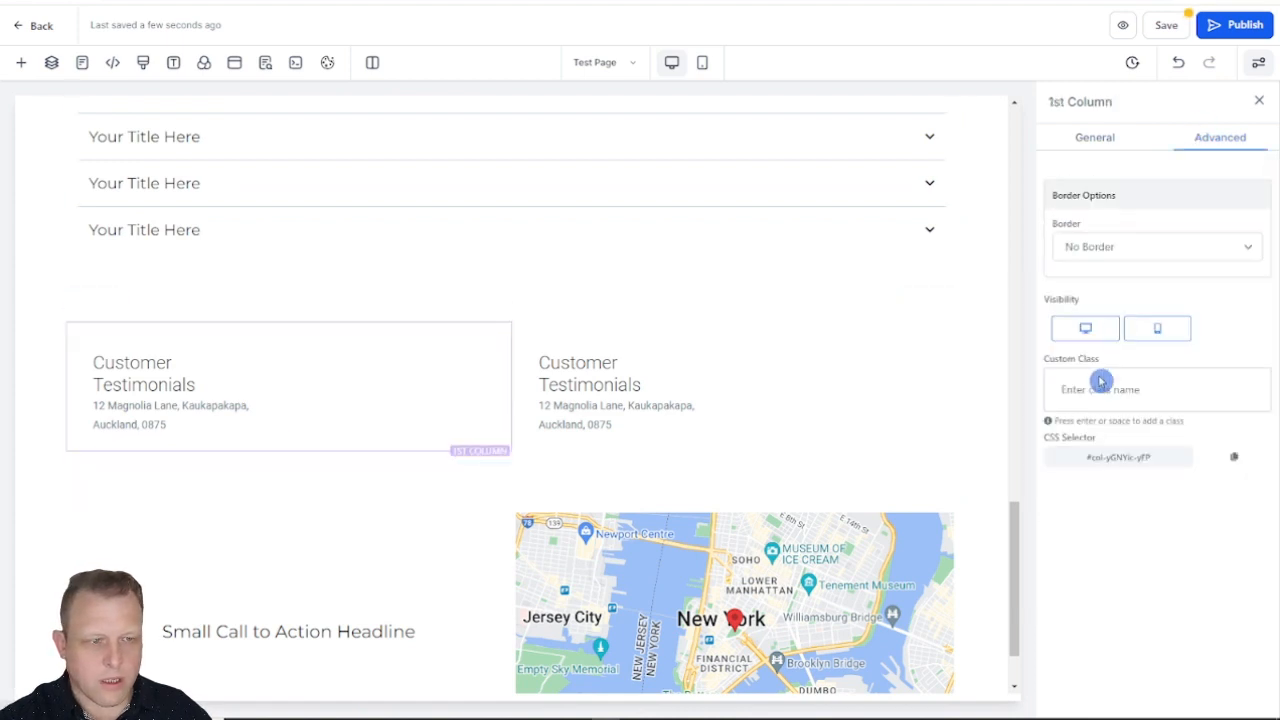
click(1110, 387)
key(Return)
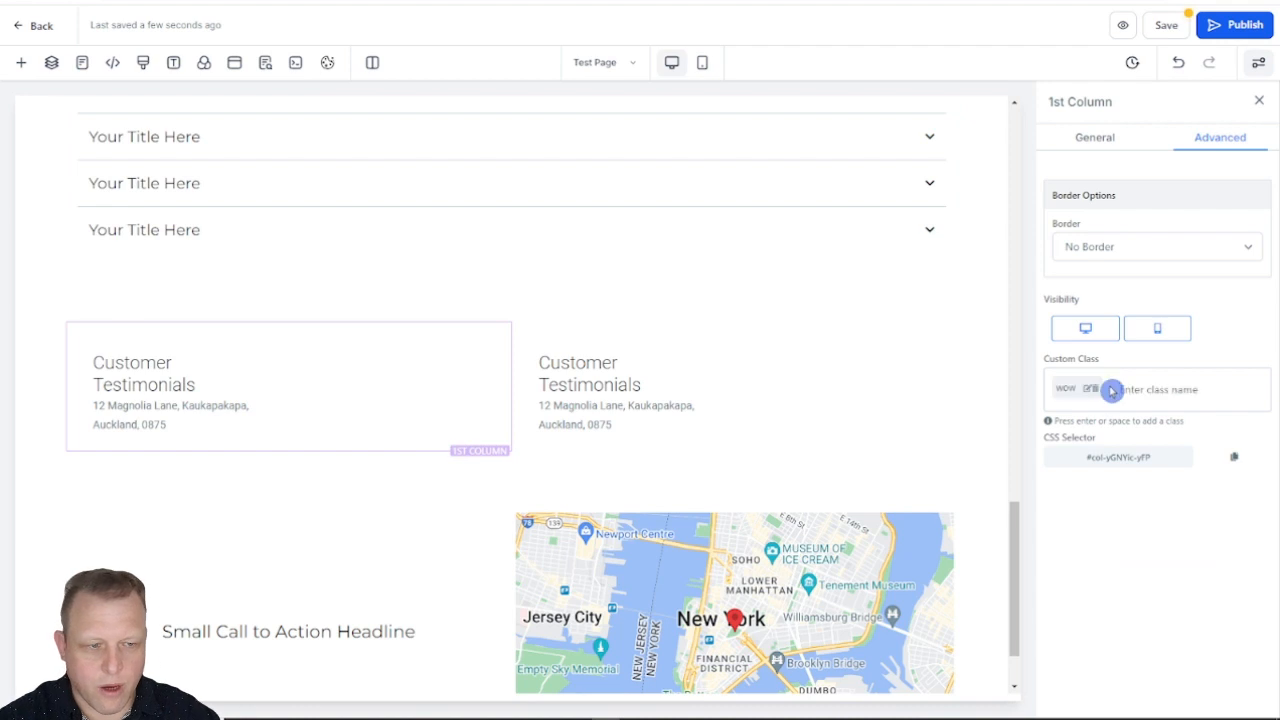
key(ctrl+v)
key(Return)
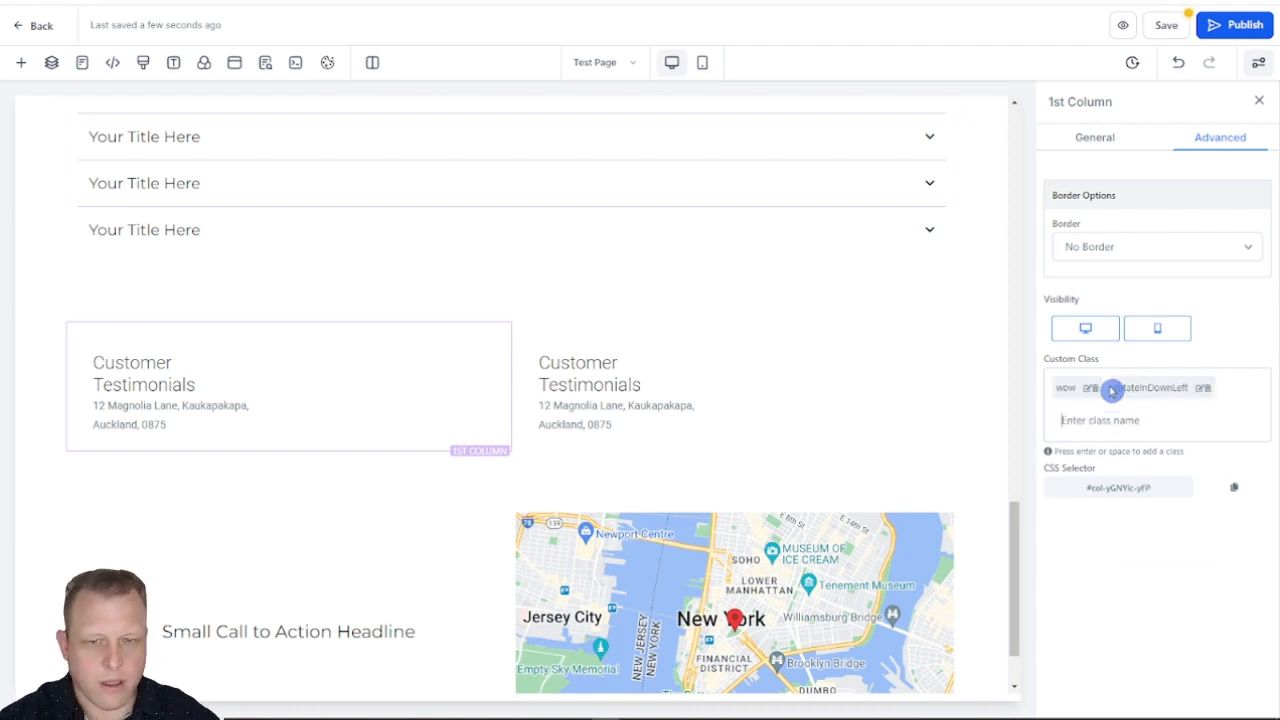
Step: Select the 2nd Column of the Customer Testimonials row, and copy and preview rotateInDownRight on the Animate.css website
click(811, 327)
key(ctrl+Tab)
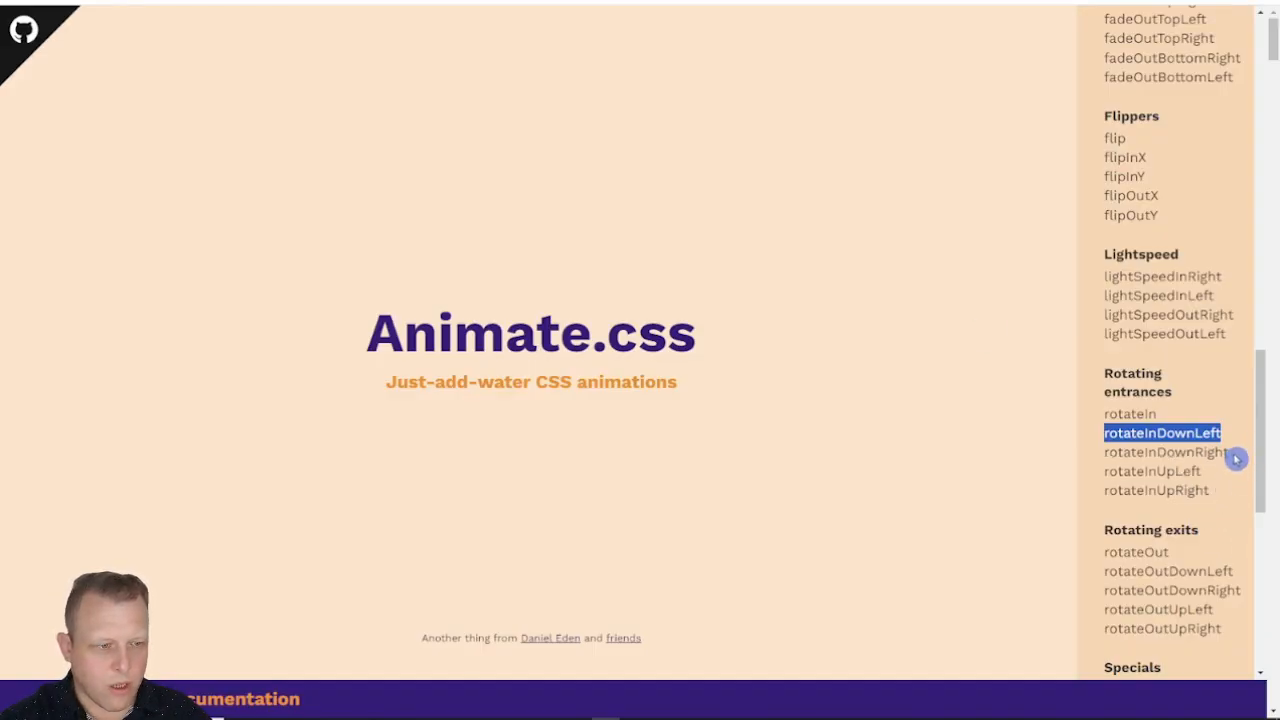
drag(1234, 453, 1120, 458)
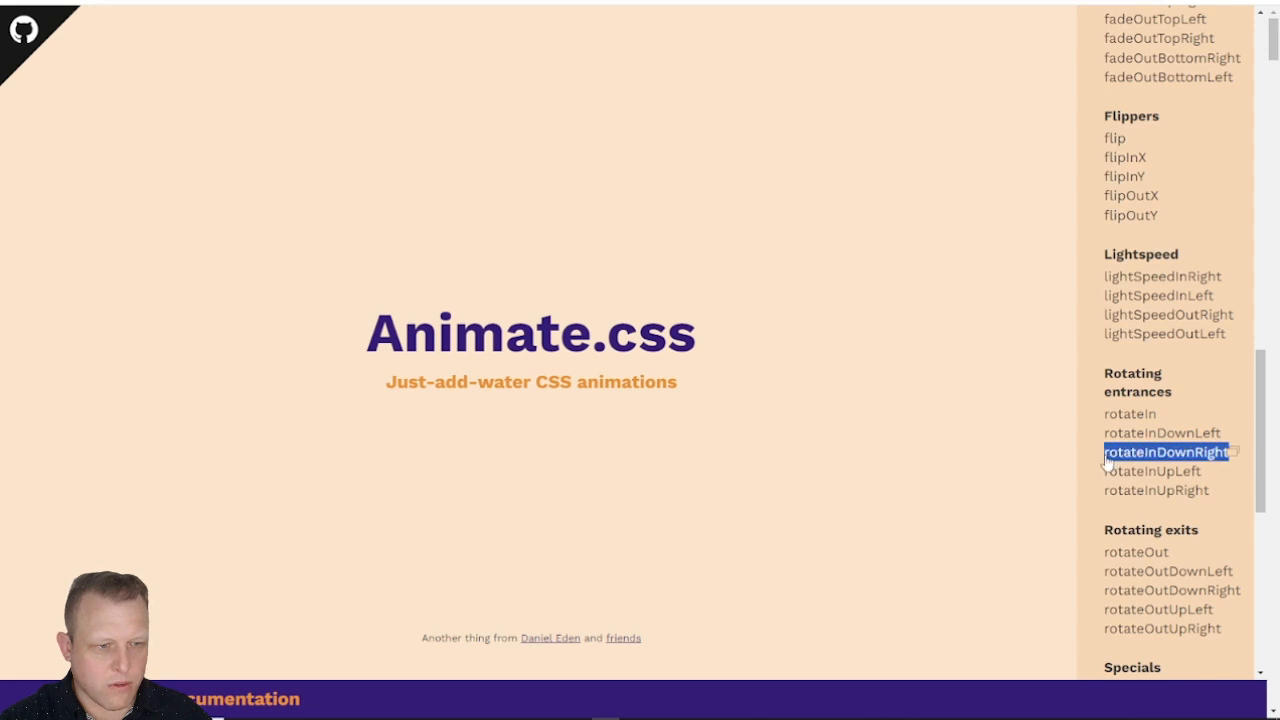
click(1163, 451)
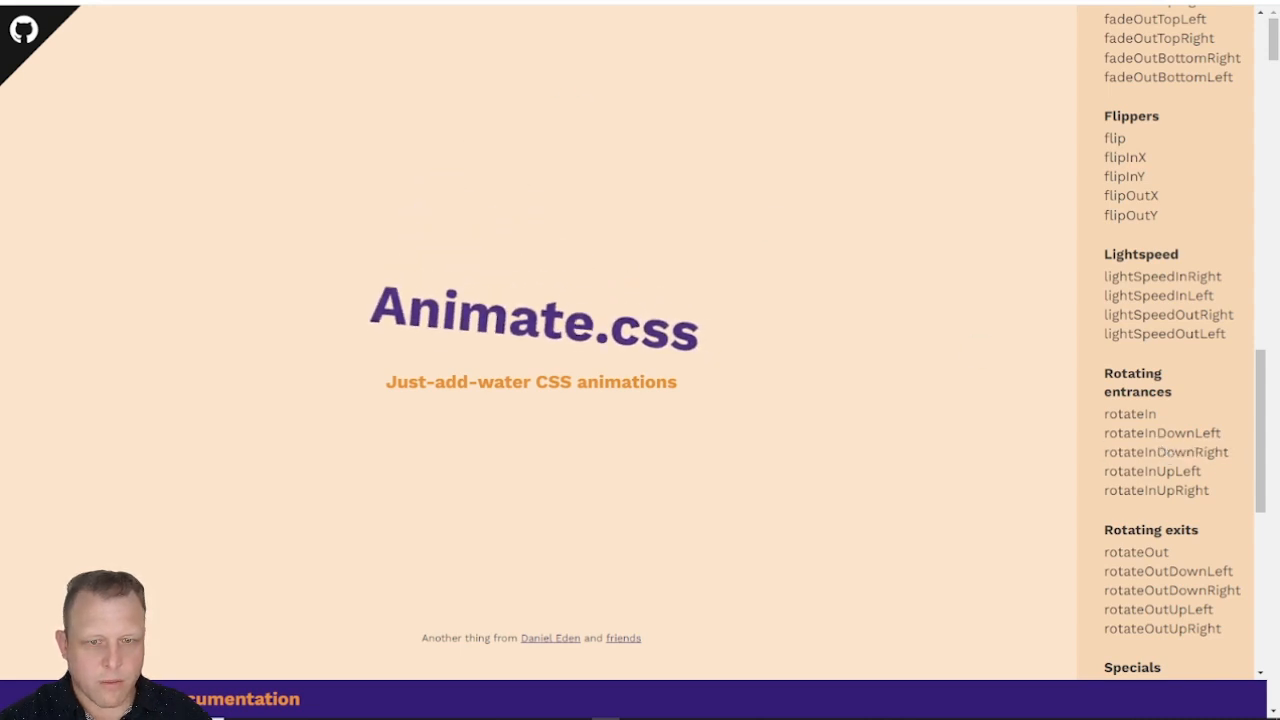
Step: Switch to the page editor, add the custom classes wow and rotateInDownRight to the testimonials' 2nd Column and save the page
key(ctrl+Tab)
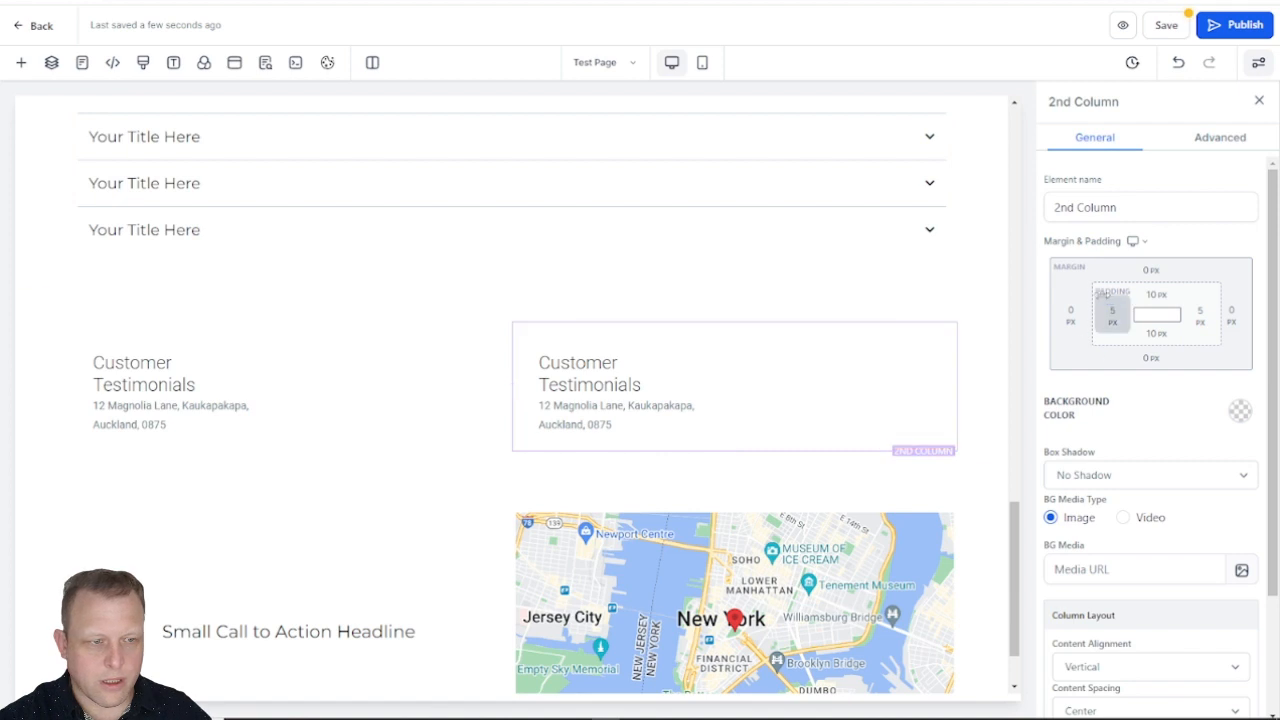
click(1208, 139)
click(1134, 380)
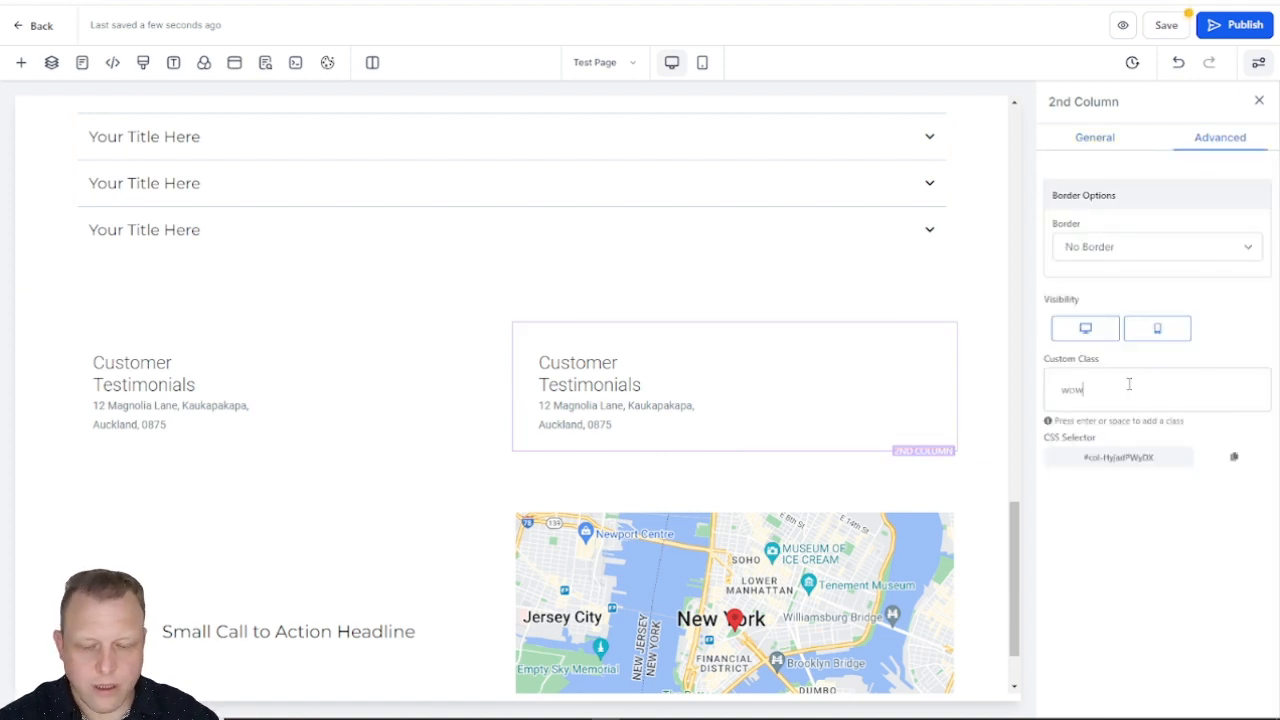
text(wow)
key(Return)
key(ctrl+v)
key(Return)
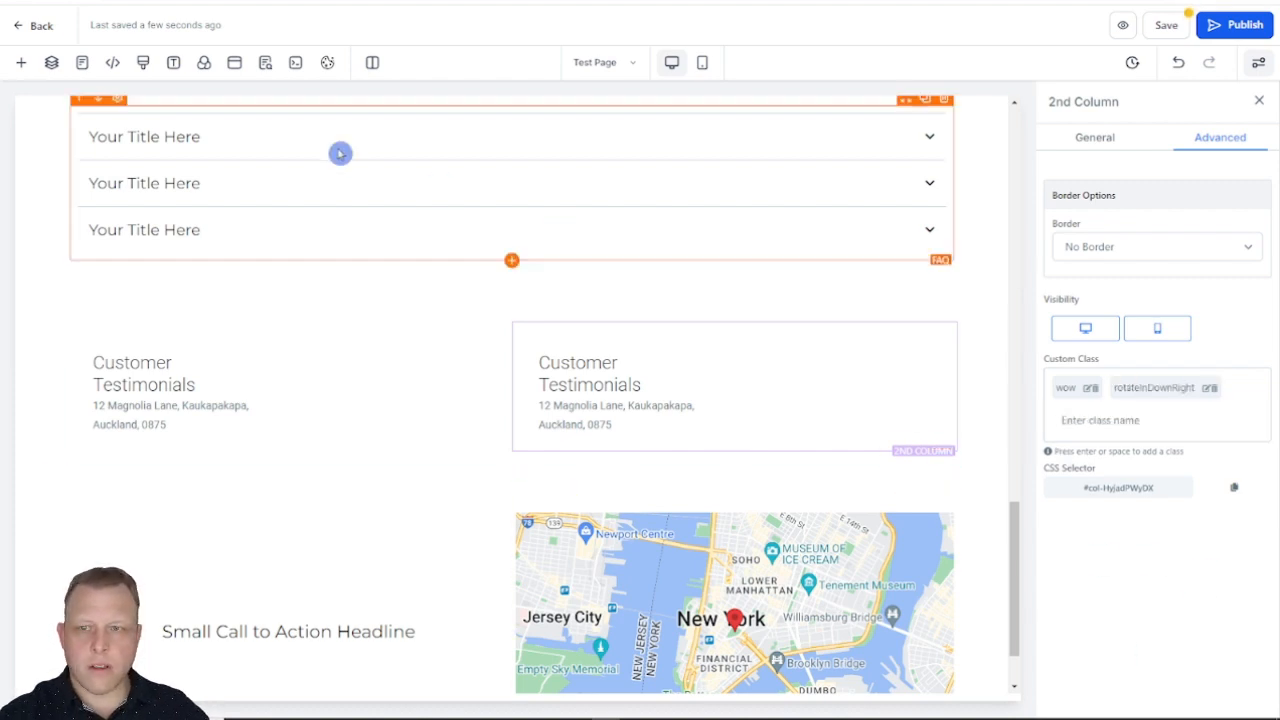
click(1166, 25)
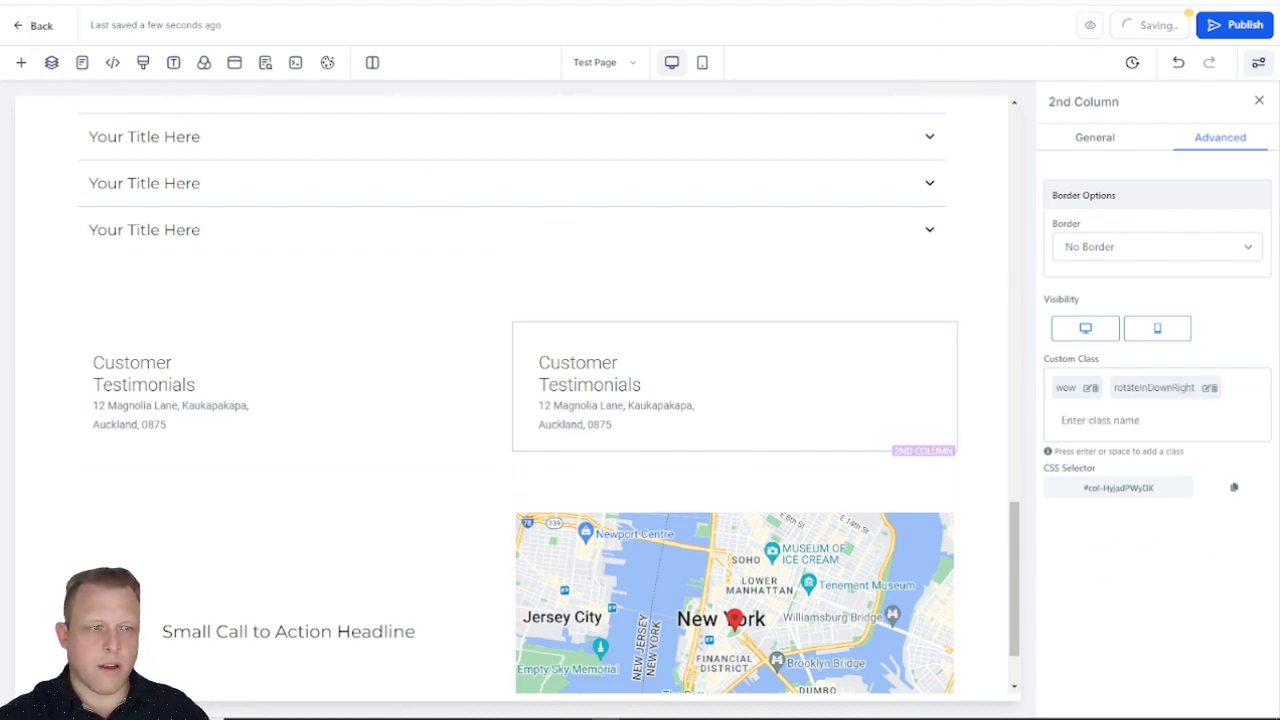